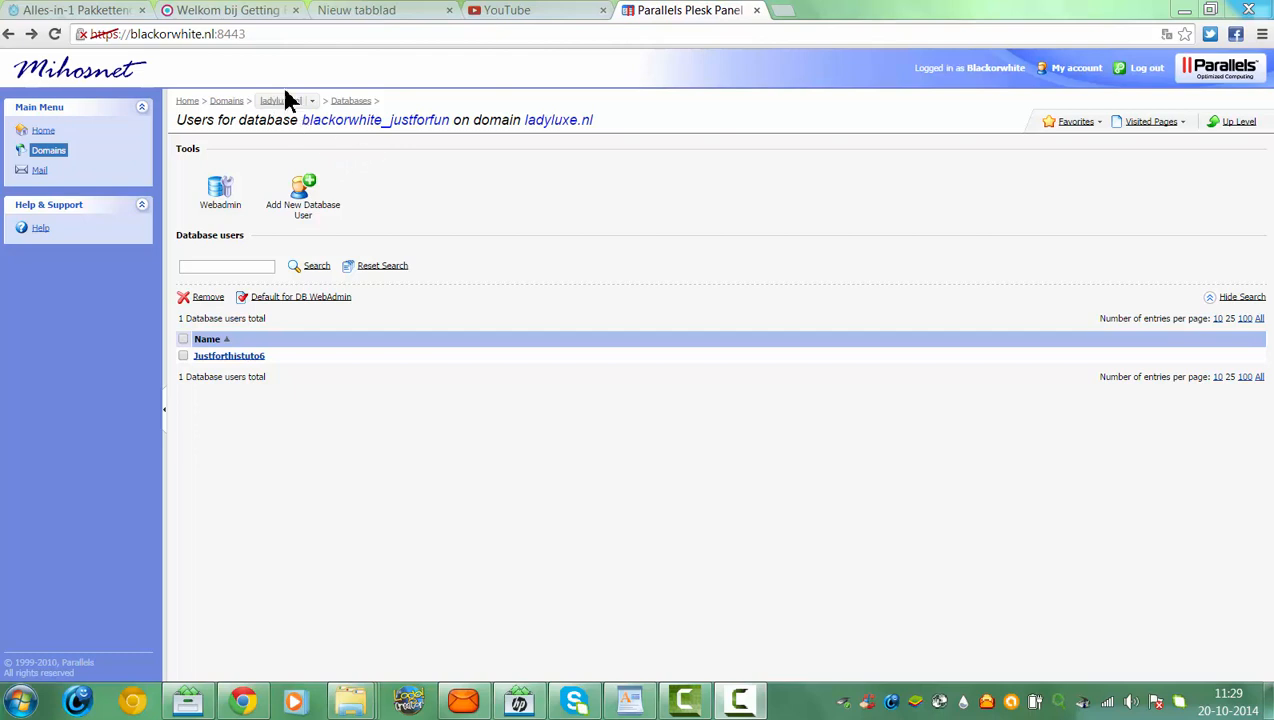
Start adding a new database in Plesk, abandon it, and open blackorwhite_justforfun's user list
{"action": "left_click", "coordinate": [344, 102]}
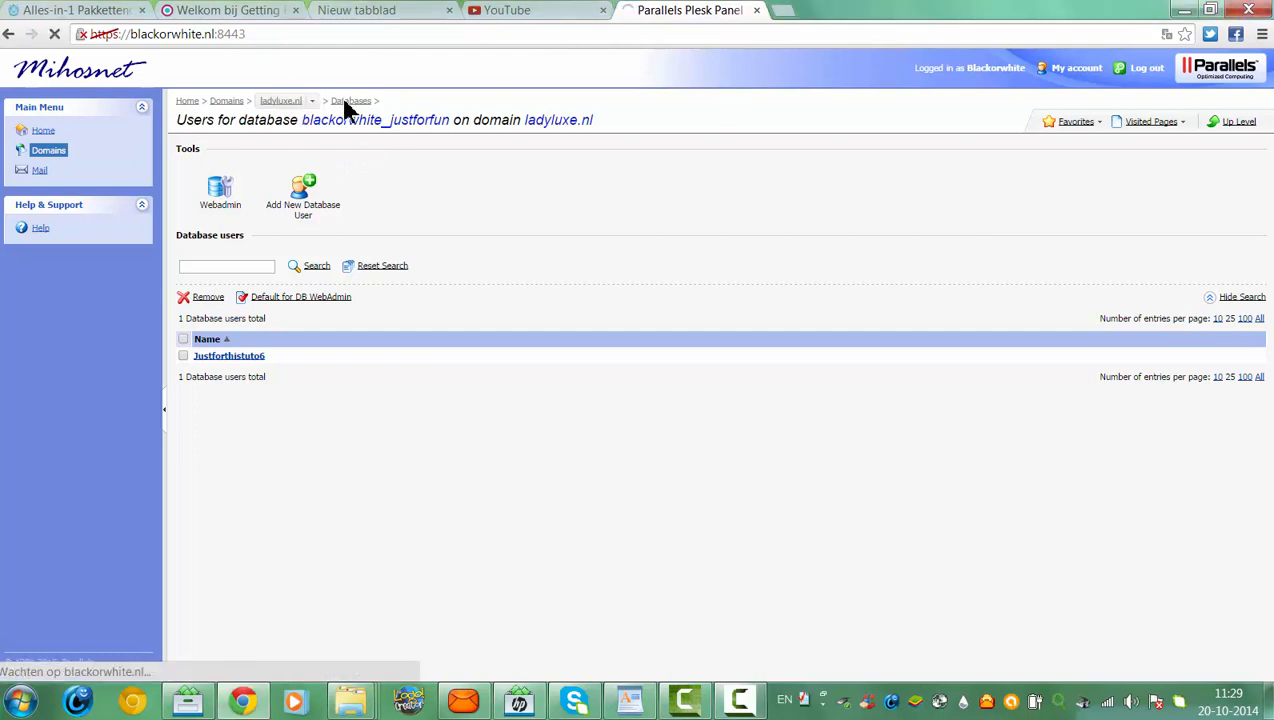
{"action": "left_click", "coordinate": [232, 200]}
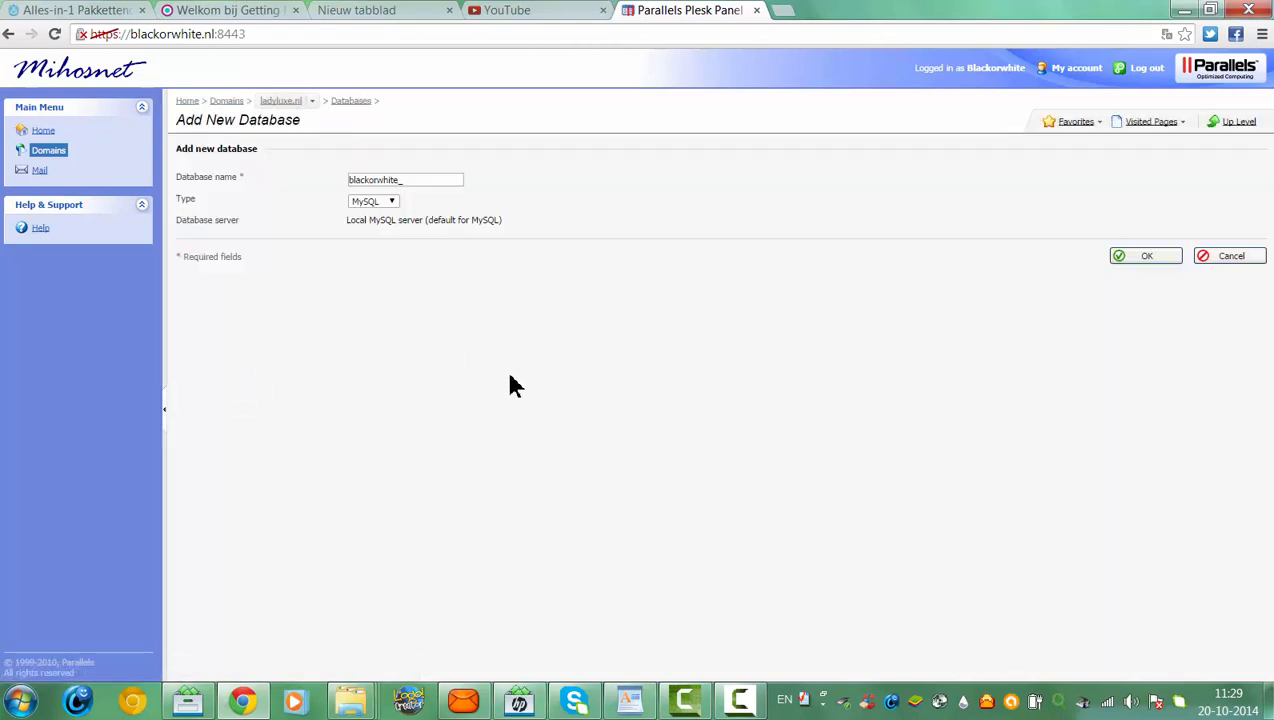
{"action": "left_click", "coordinate": [421, 181]}
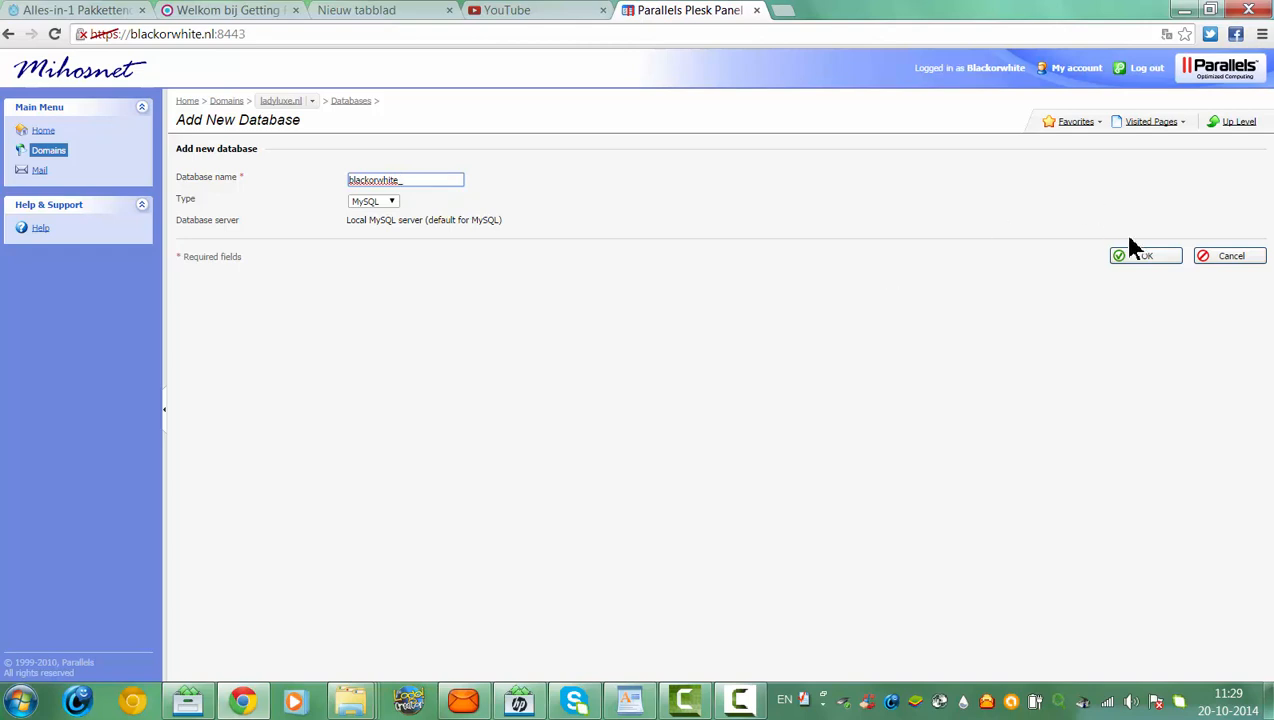
{"action": "left_click", "coordinate": [9, 34]}
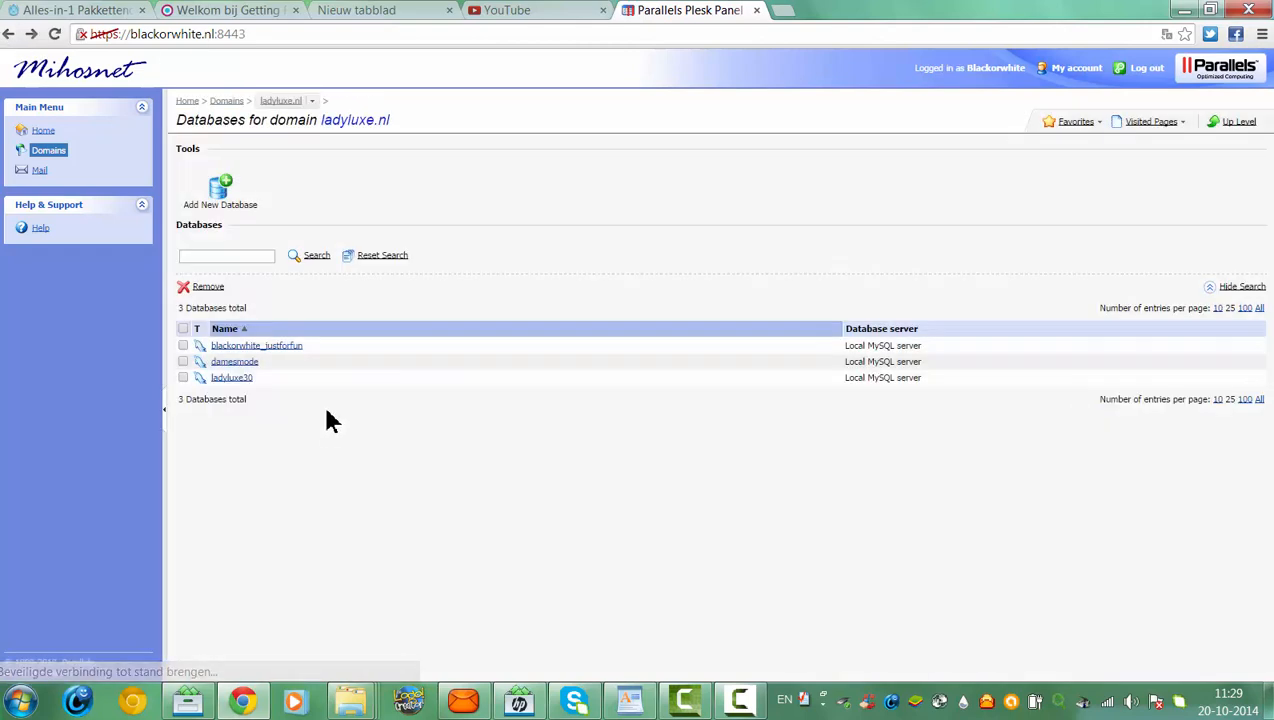
{"action": "left_click", "coordinate": [257, 346]}
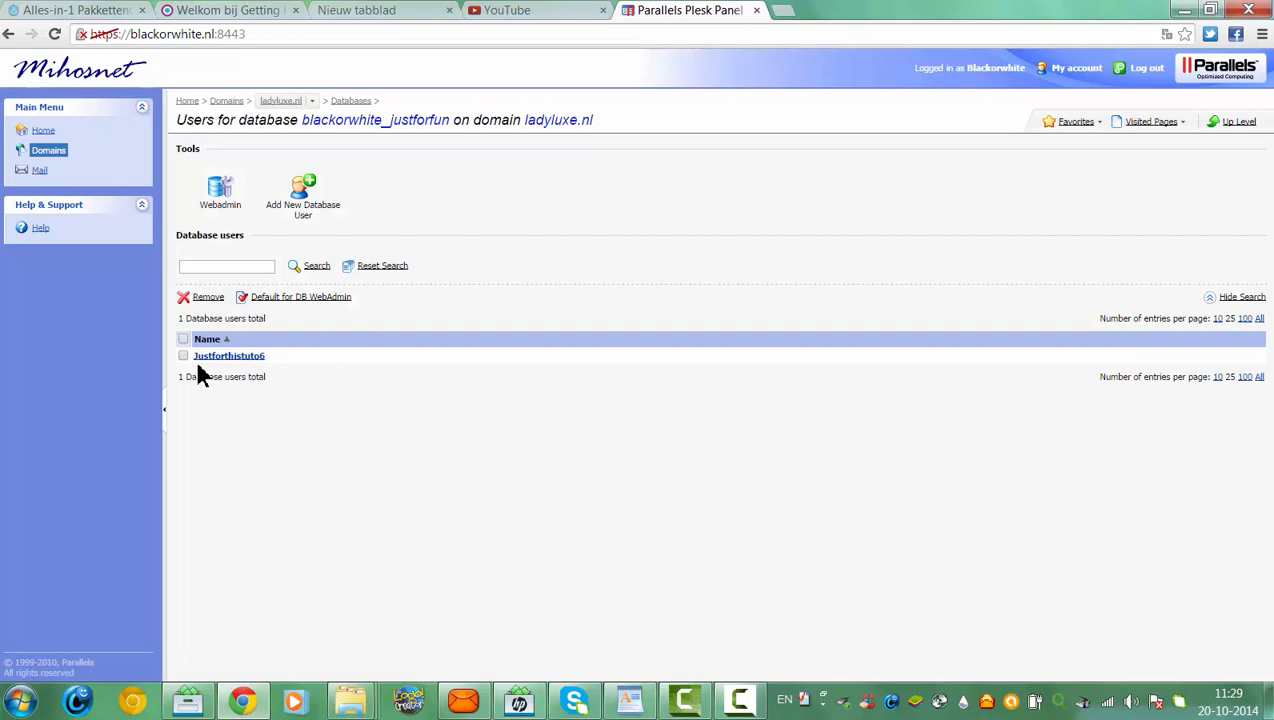
Begin a new database user form, abandon it, and open the existing user's credentials settings
{"action": "left_click", "coordinate": [334, 204]}
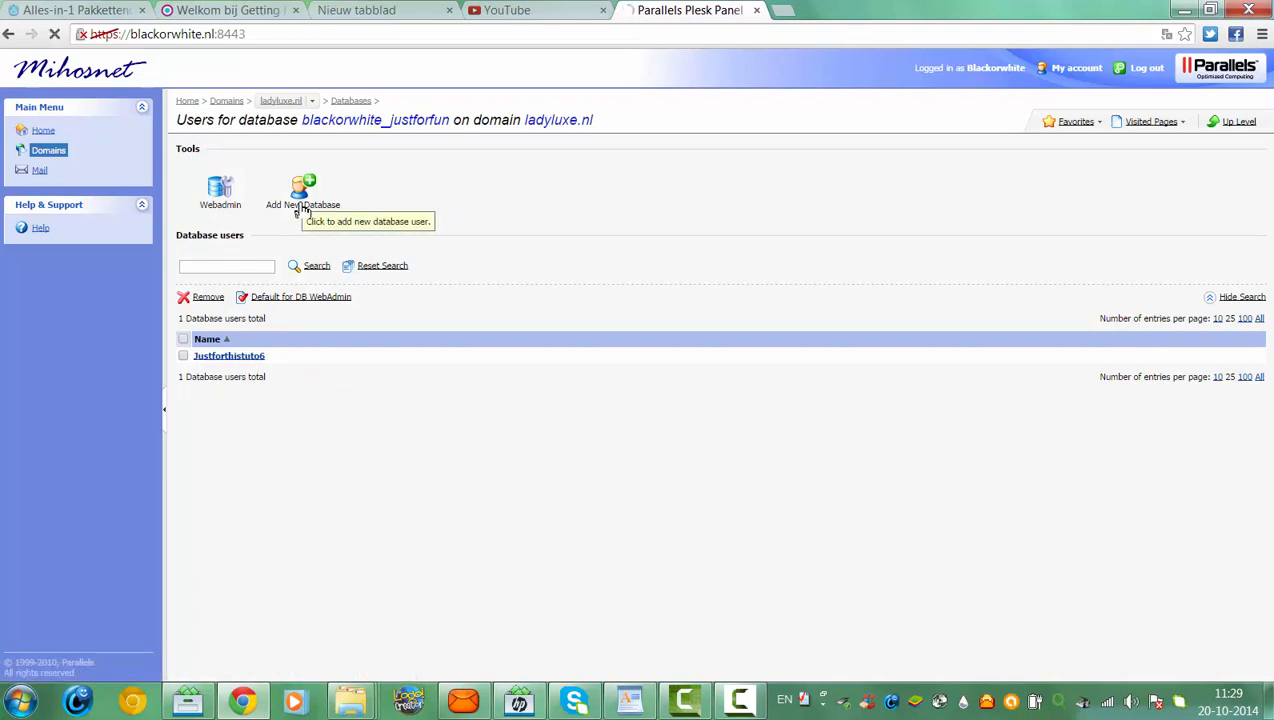
{"action": "left_click", "coordinate": [389, 182]}
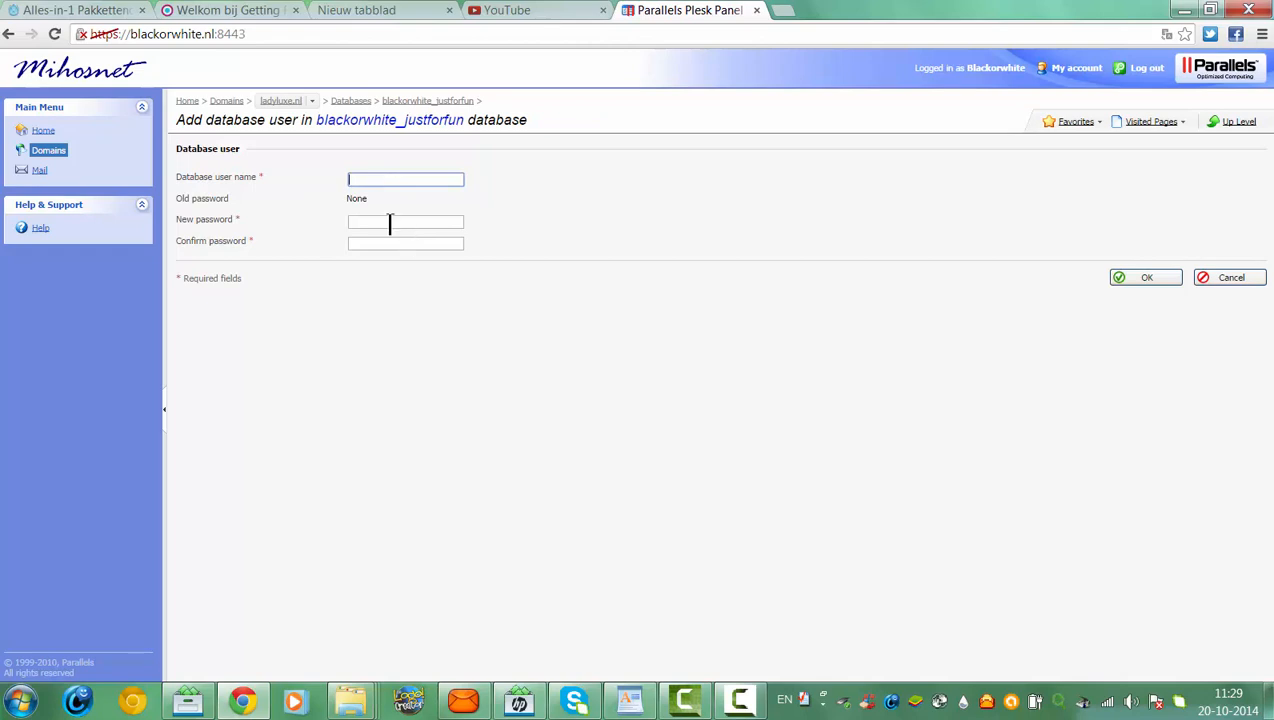
{"action": "left_click", "coordinate": [386, 224]}
{"action": "left_click", "coordinate": [387, 242]}
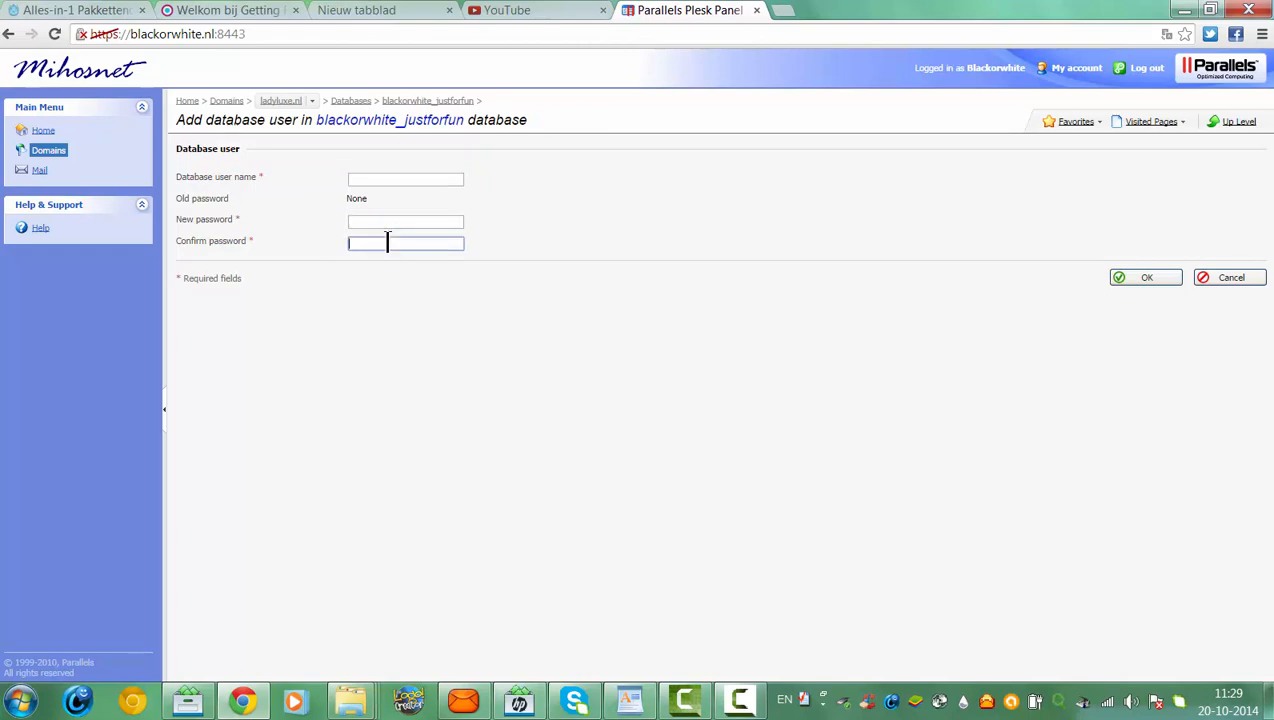
{"action": "left_click", "coordinate": [8, 35]}
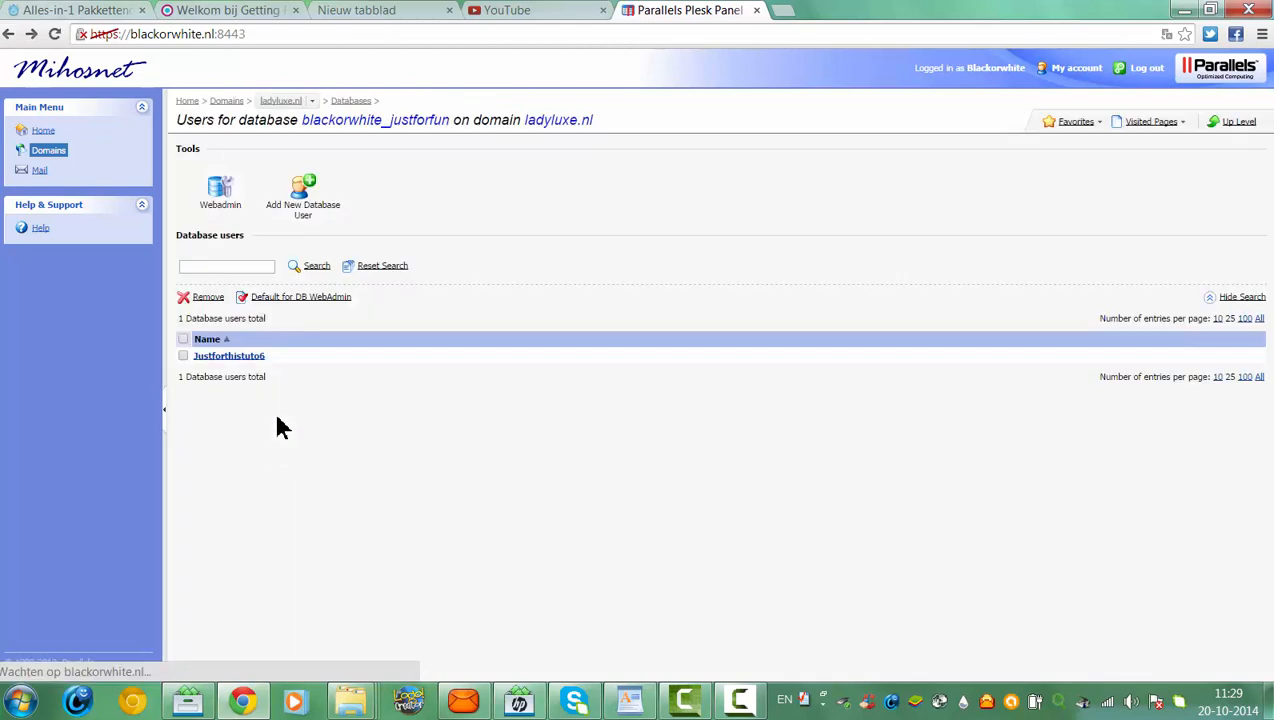
{"action": "left_click", "coordinate": [237, 357]}
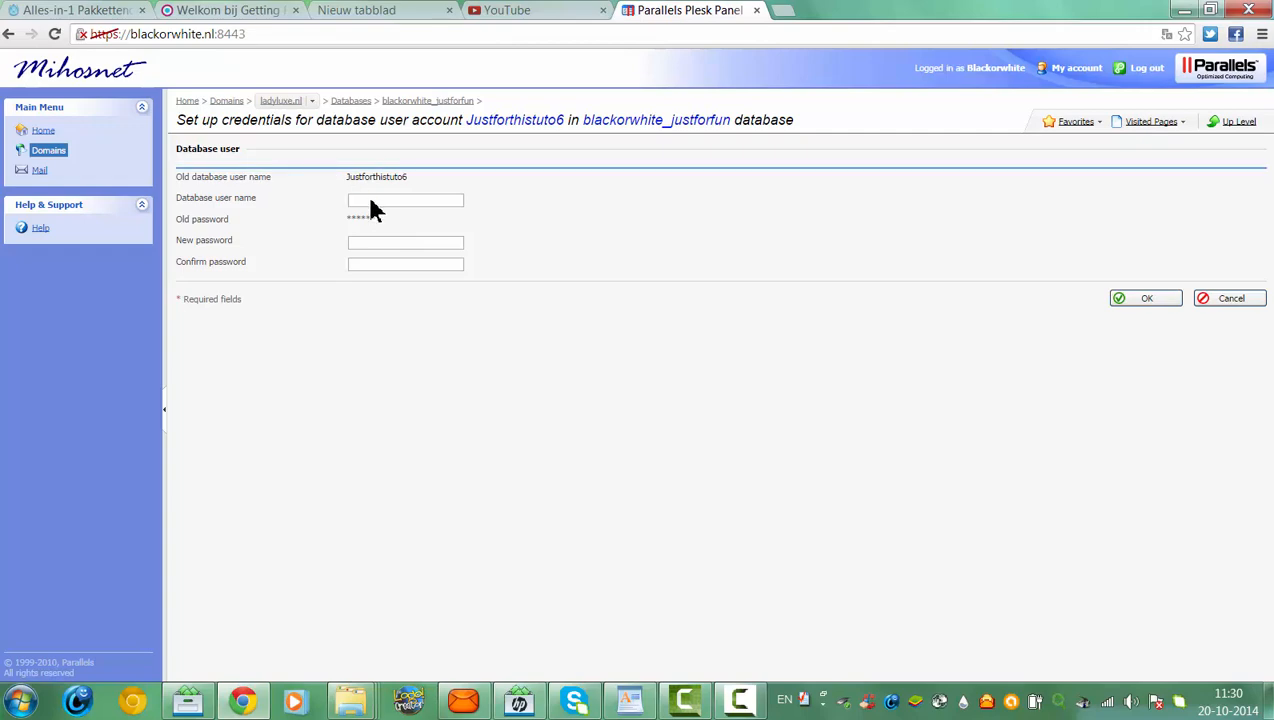
Restore WordPad, locate the configuration file in C:\wamp\www\Purity through Explorer, then close Explorer
{"action": "left_click", "coordinate": [620, 702]}
{"action": "left_click", "coordinate": [1212, 12]}
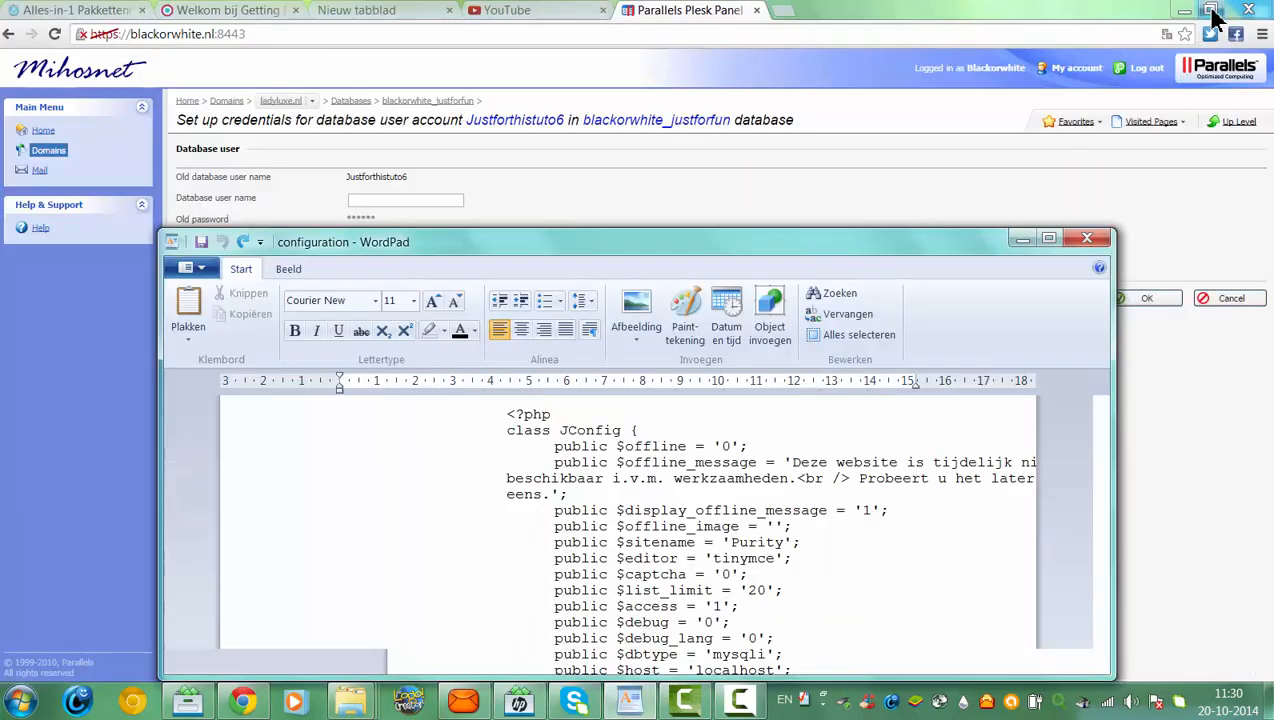
{"action": "left_click", "coordinate": [20, 700]}
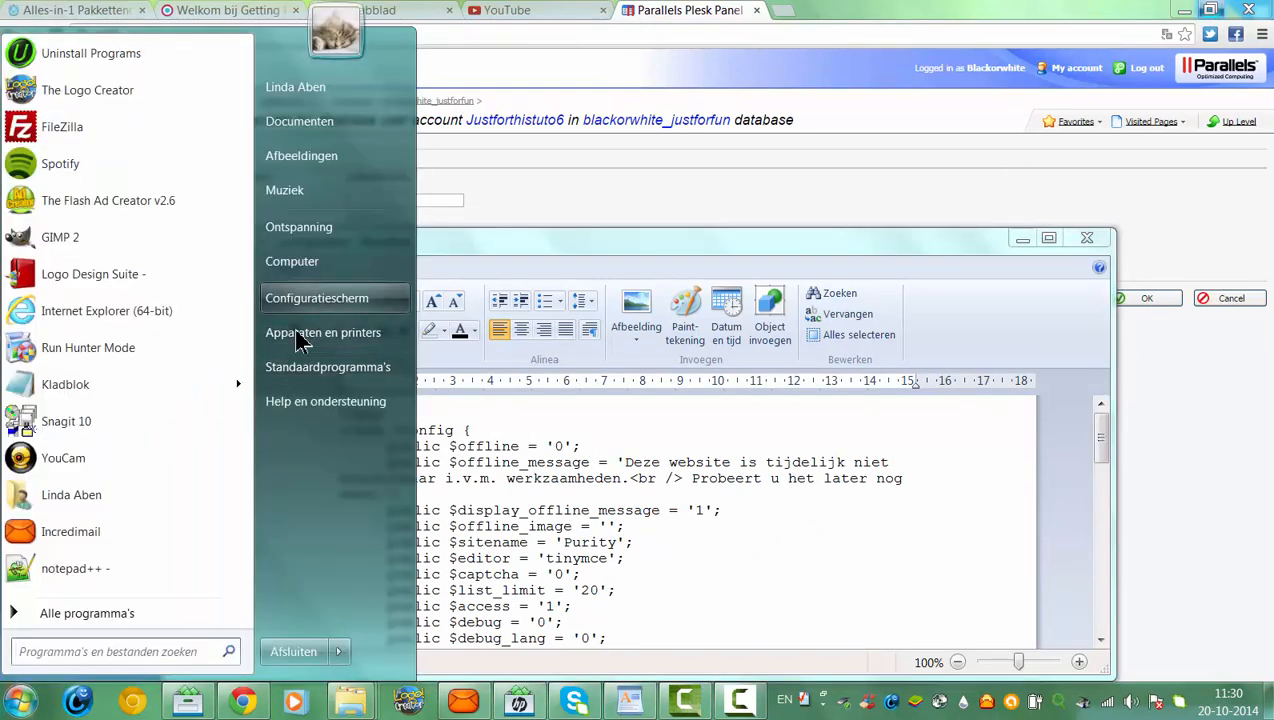
{"action": "left_click", "coordinate": [295, 262]}
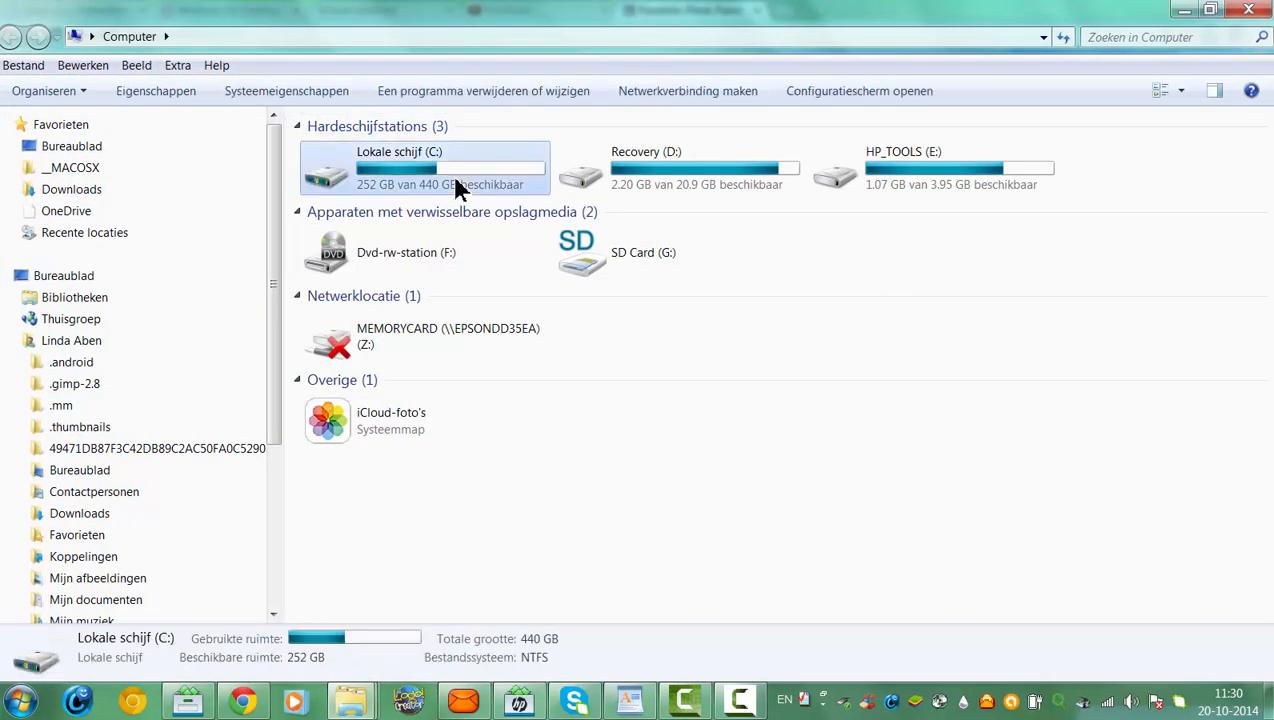
{"action": "double_click", "coordinate": [452, 176]}
{"action": "double_click", "coordinate": [354, 410]}
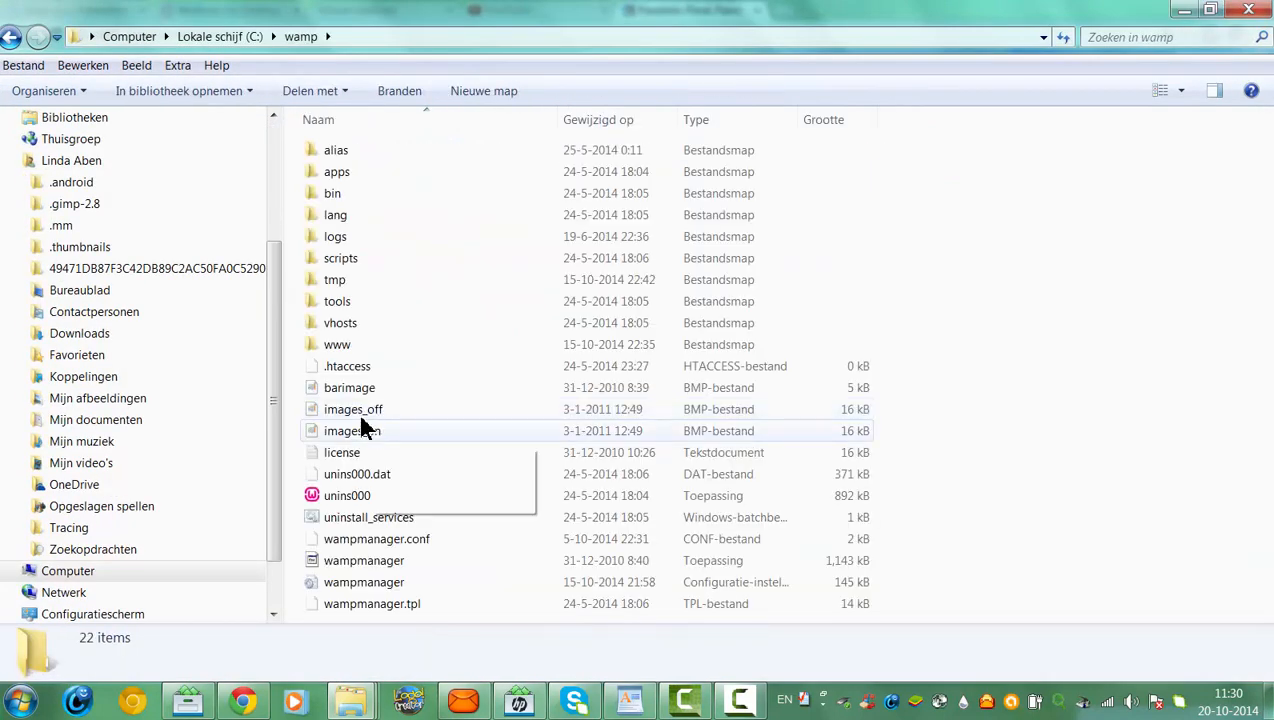
{"action": "double_click", "coordinate": [340, 356]}
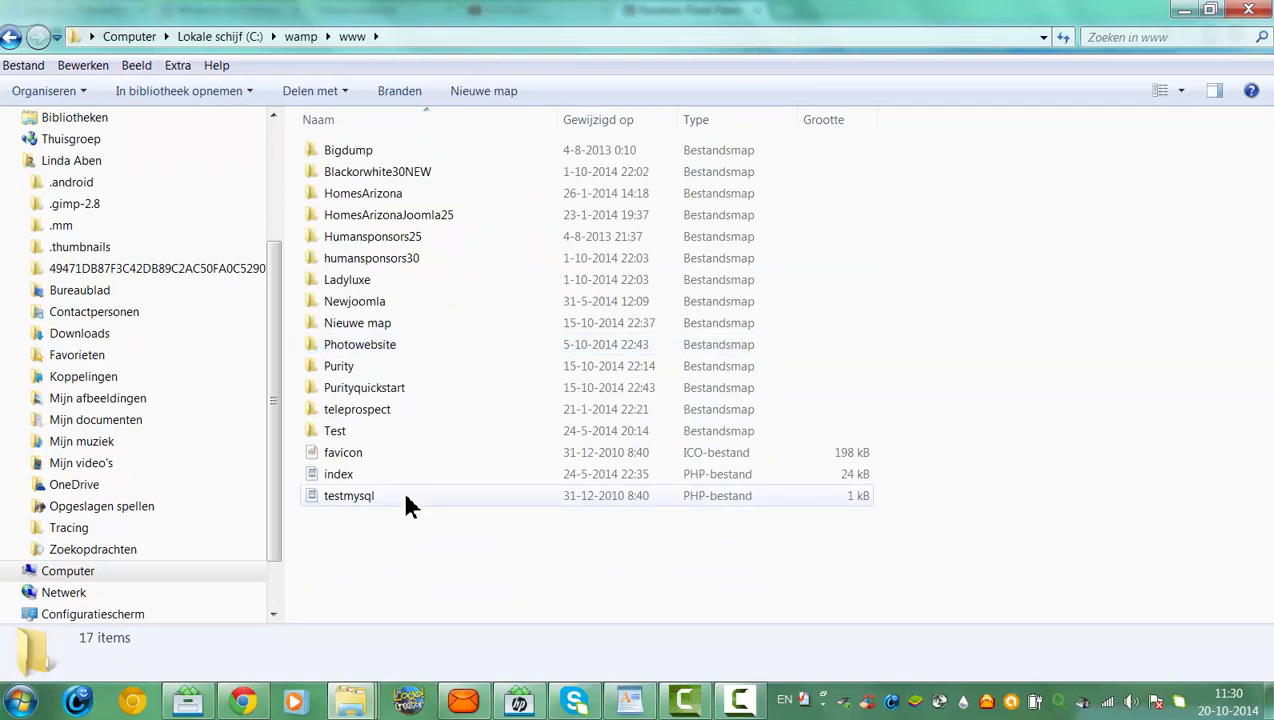
{"action": "double_click", "coordinate": [350, 370]}
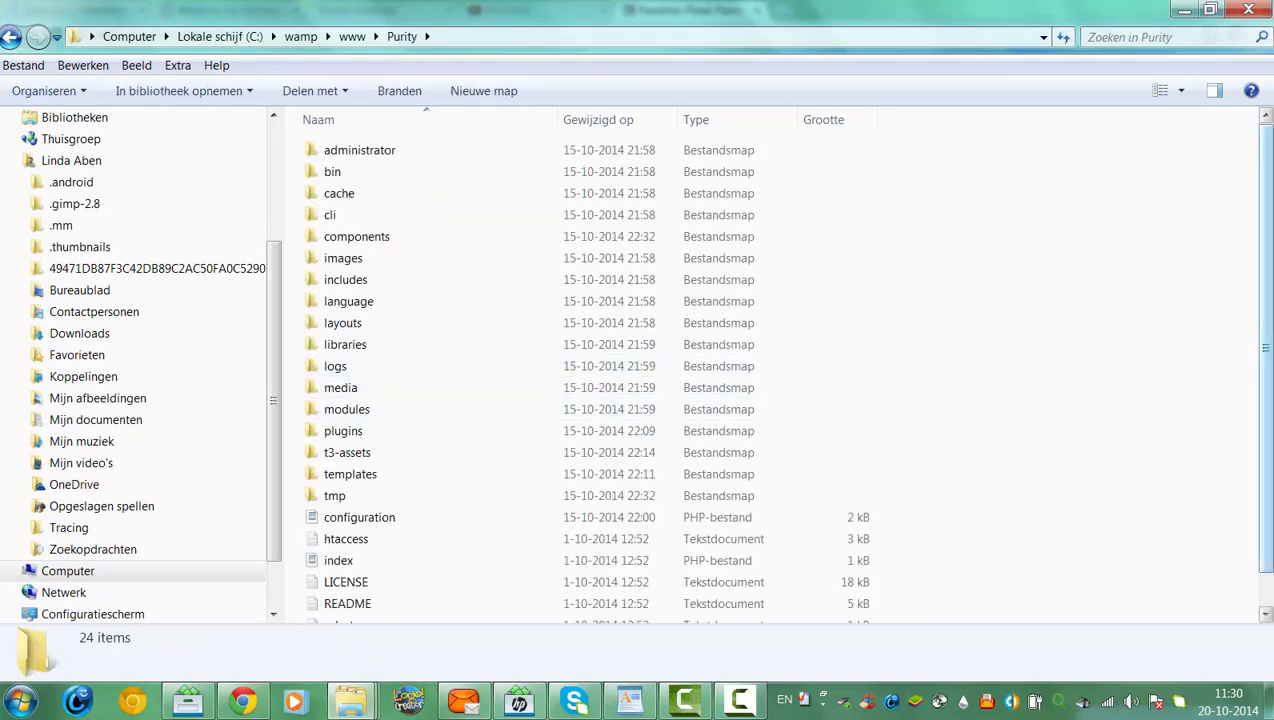
{"action": "scroll", "coordinate": [580, 370], "scroll_direction": "down", "scroll_amount": 1}
{"action": "left_click", "coordinate": [362, 482]}
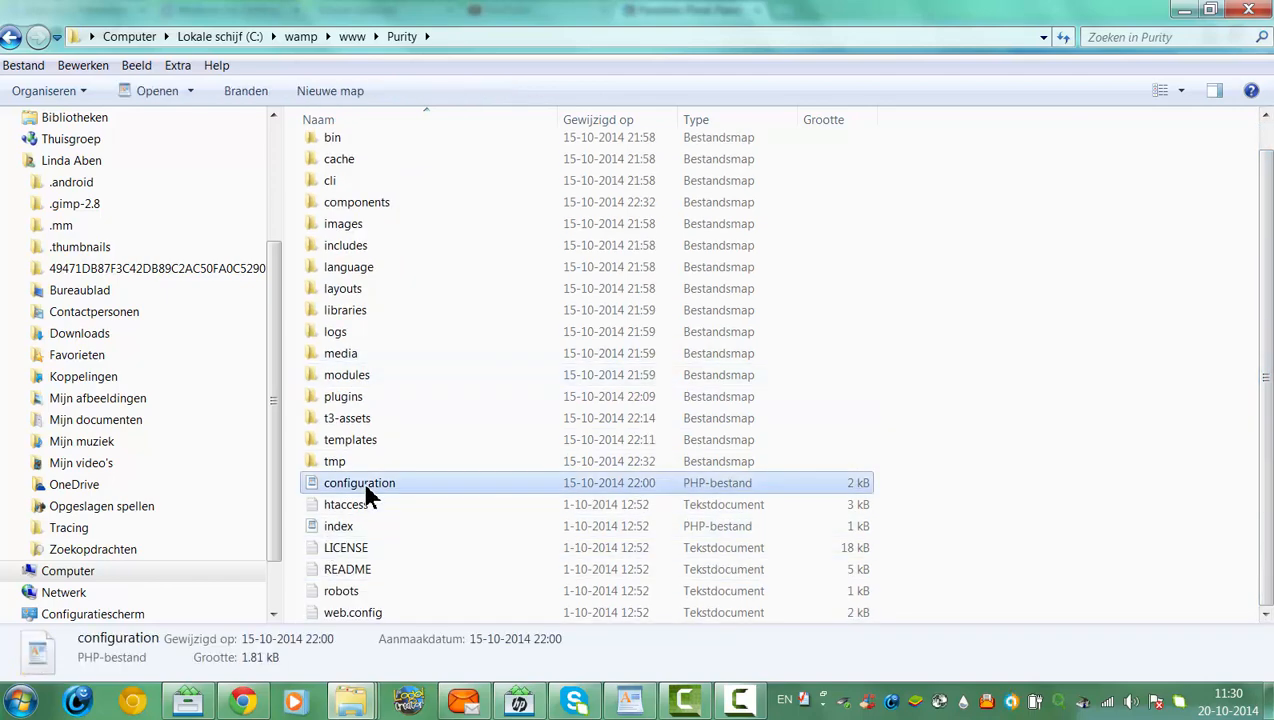
{"action": "left_click", "coordinate": [1250, 10]}
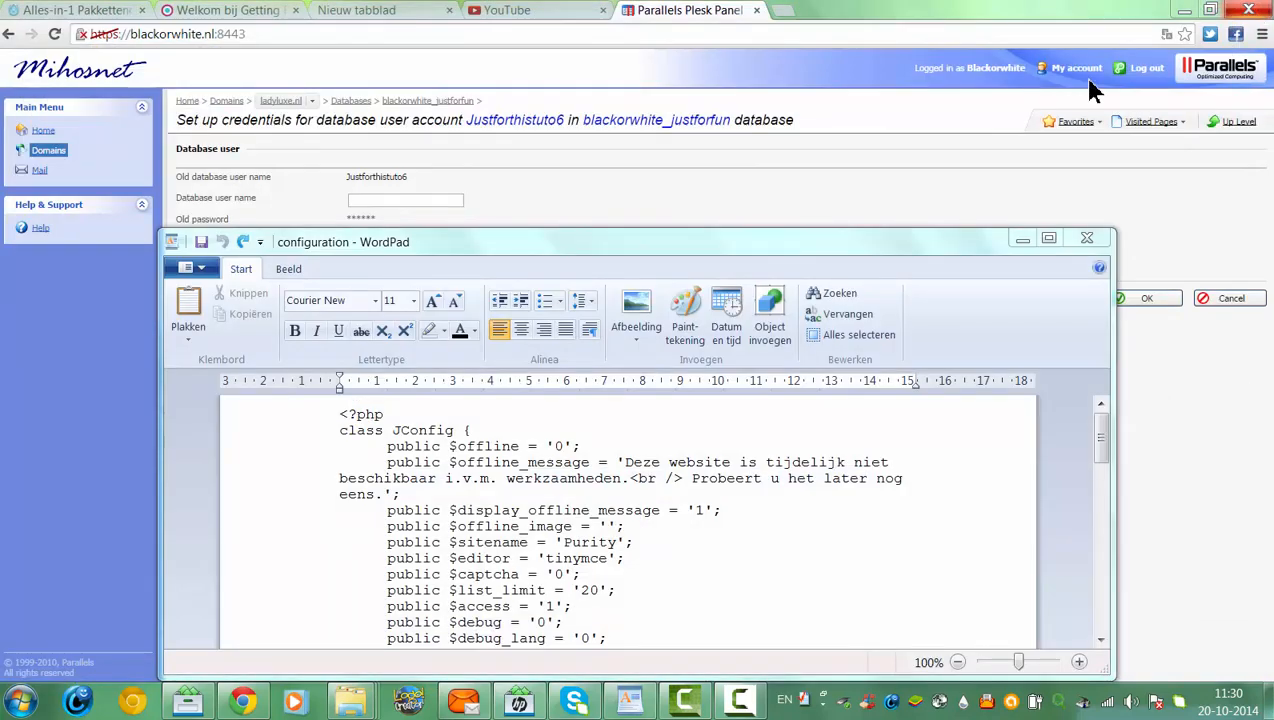
Copy blackorwhite_justforfun from the Plesk heading and paste it over 'purity' in the $db line
{"action": "left_click", "coordinate": [1048, 240]}
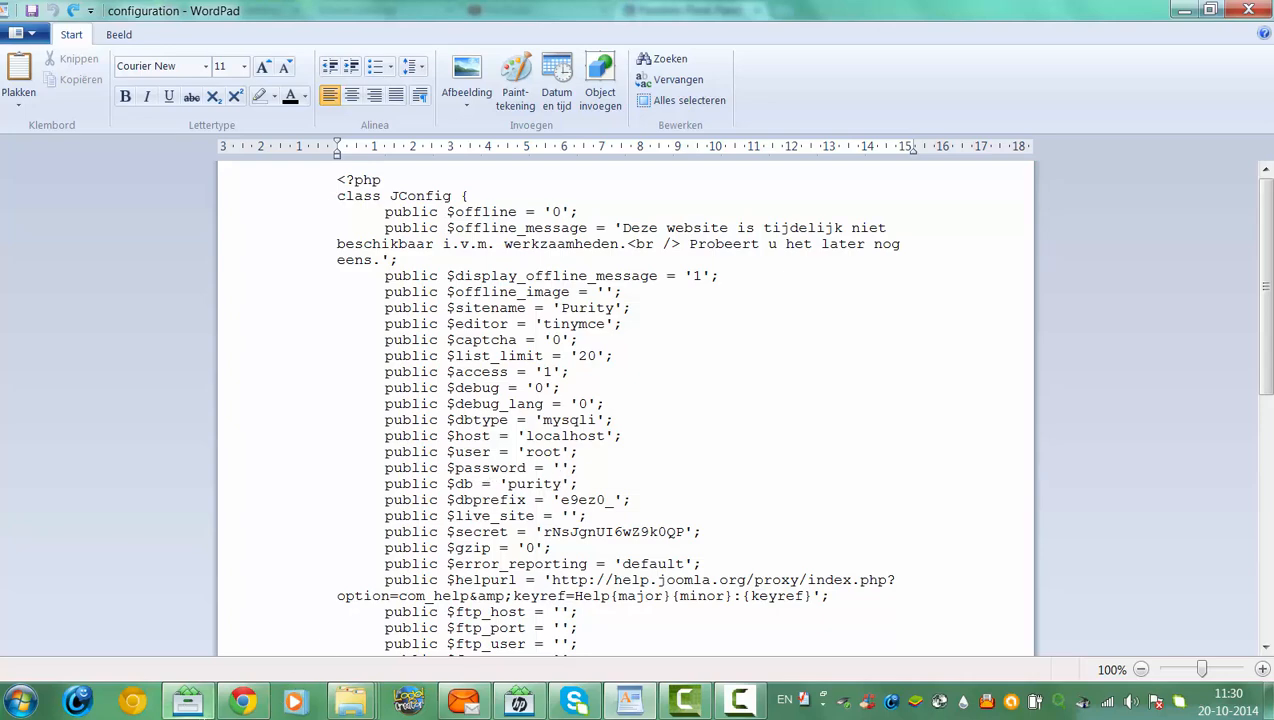
{"action": "left_click", "coordinate": [255, 701]}
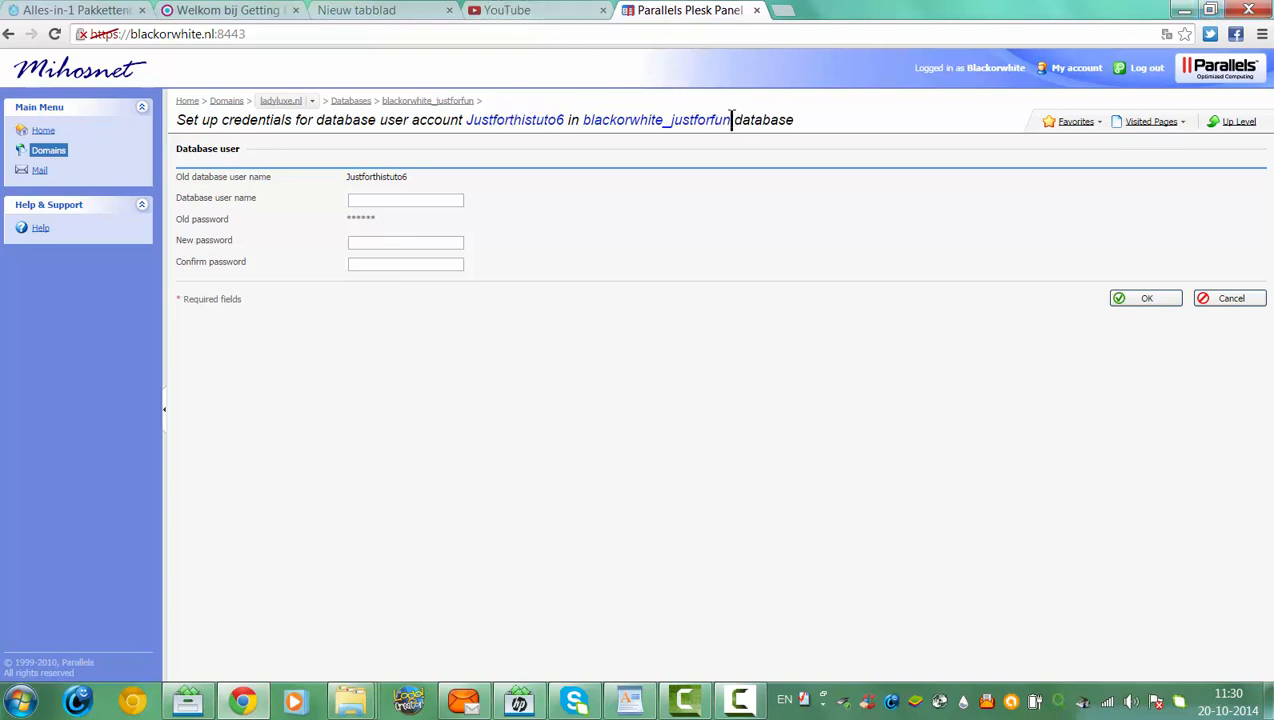
{"action": "left_click_drag", "start_coordinate": [728, 120], "coordinate": [587, 126]}
{"action": "key", "text": "ctrl+c"}
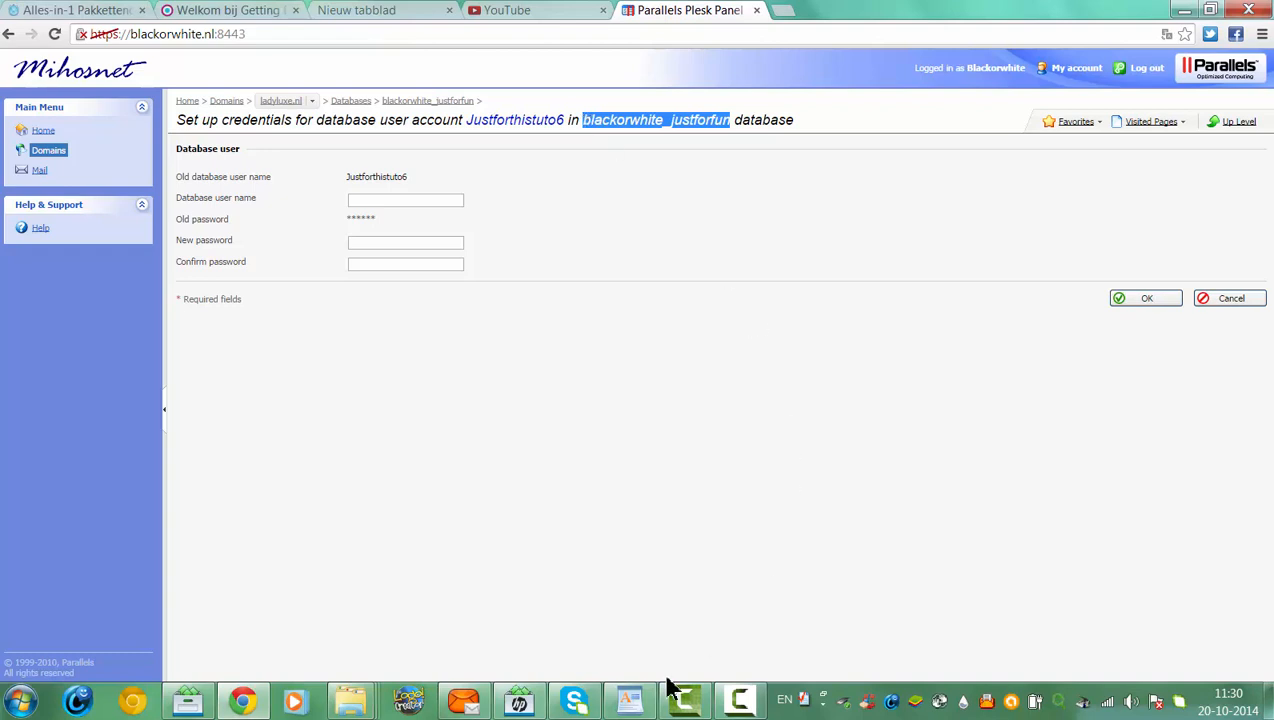
{"action": "left_click", "coordinate": [629, 701]}
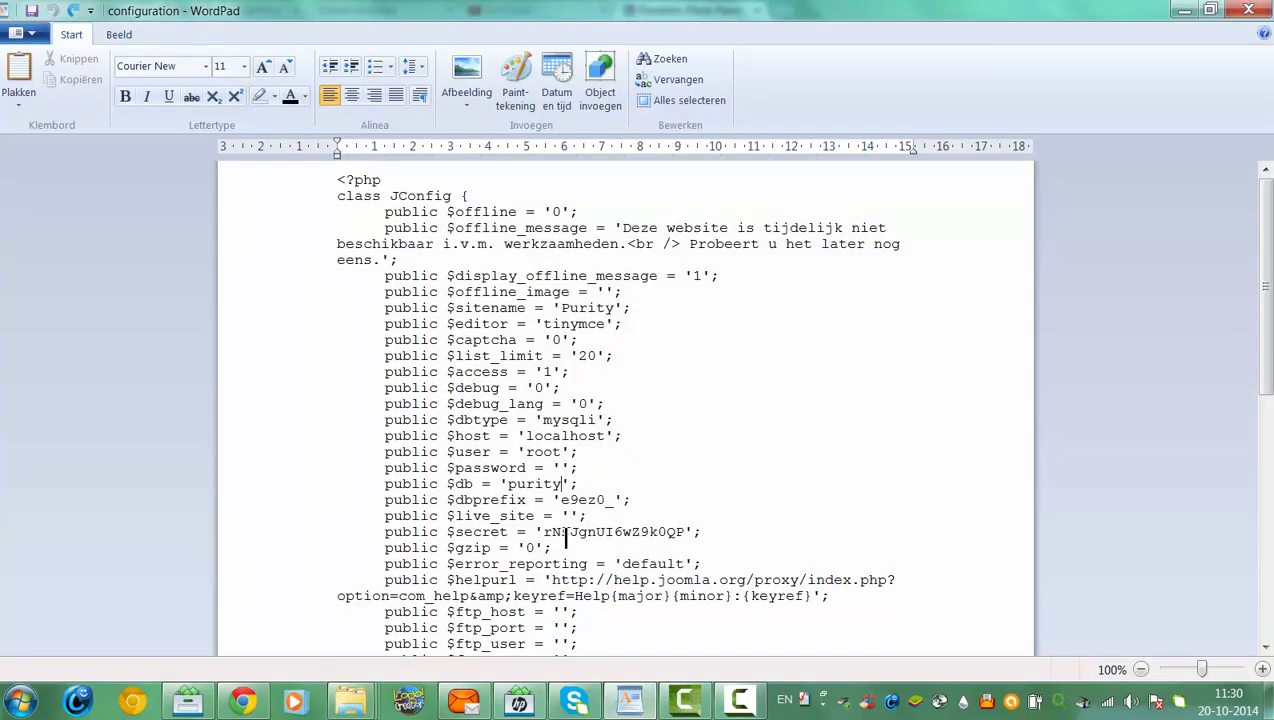
{"action": "key", "text": "BackSpace"}
{"action": "key", "text": "BackSpace"}
{"action": "key", "text": "BackSpace"}
{"action": "key", "text": "BackSpace"}
{"action": "key", "text": "BackSpace"}
{"action": "key", "text": "ctrl+v"}
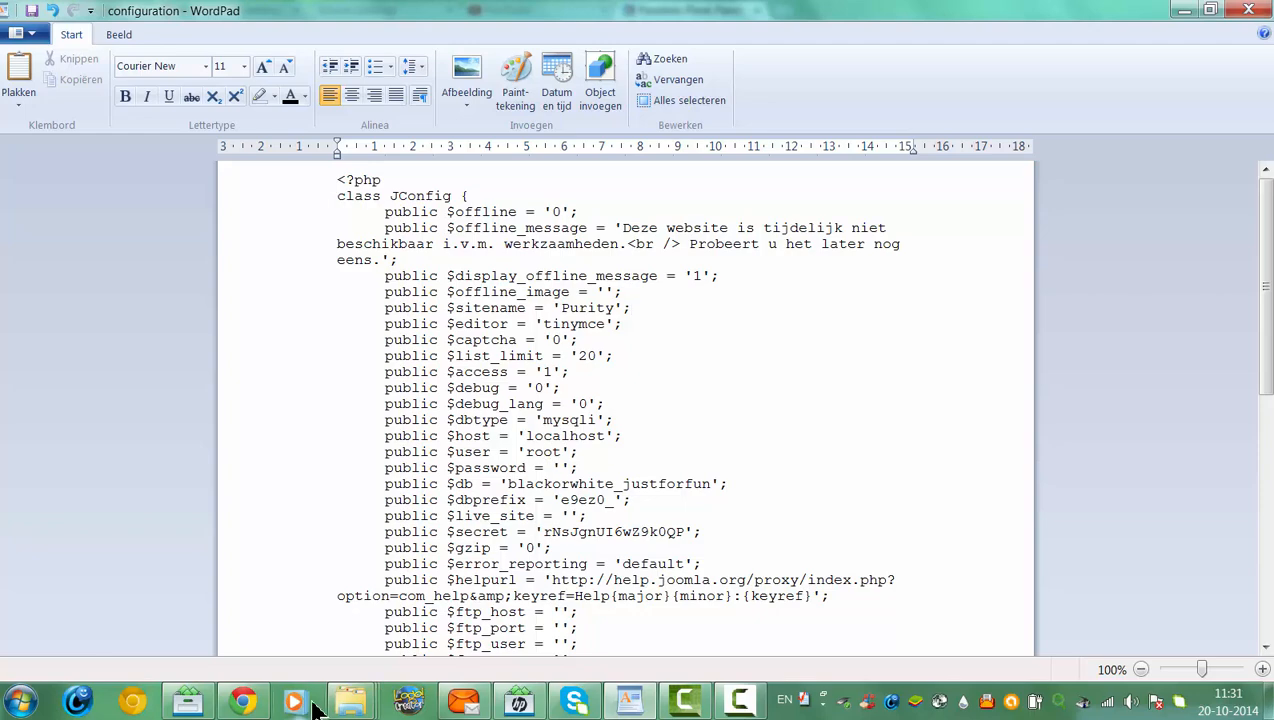
{"action": "left_click", "coordinate": [243, 702]}
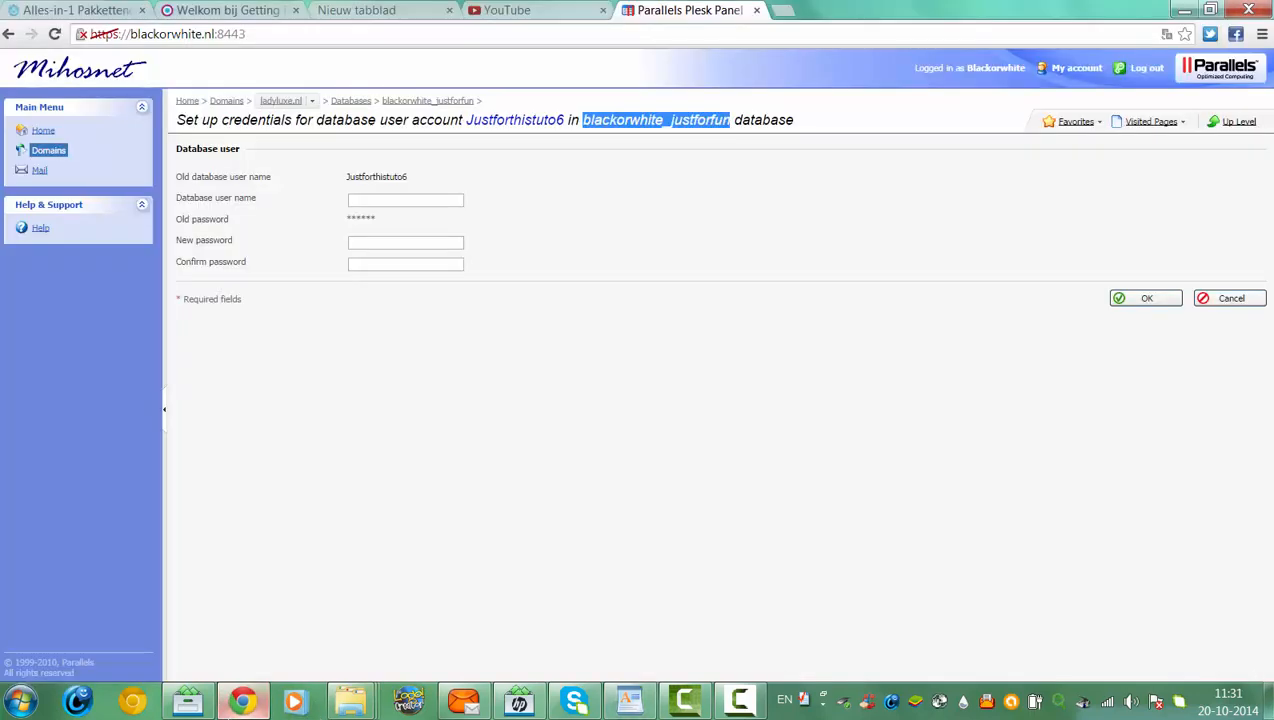
Copy the Plesk database user's name and paste it over 'root' in the $user line
{"action": "triple_click", "coordinate": [413, 169]}
{"action": "left_click_drag", "start_coordinate": [409, 172], "coordinate": [347, 177]}
{"action": "key", "text": "ctrl+c"}
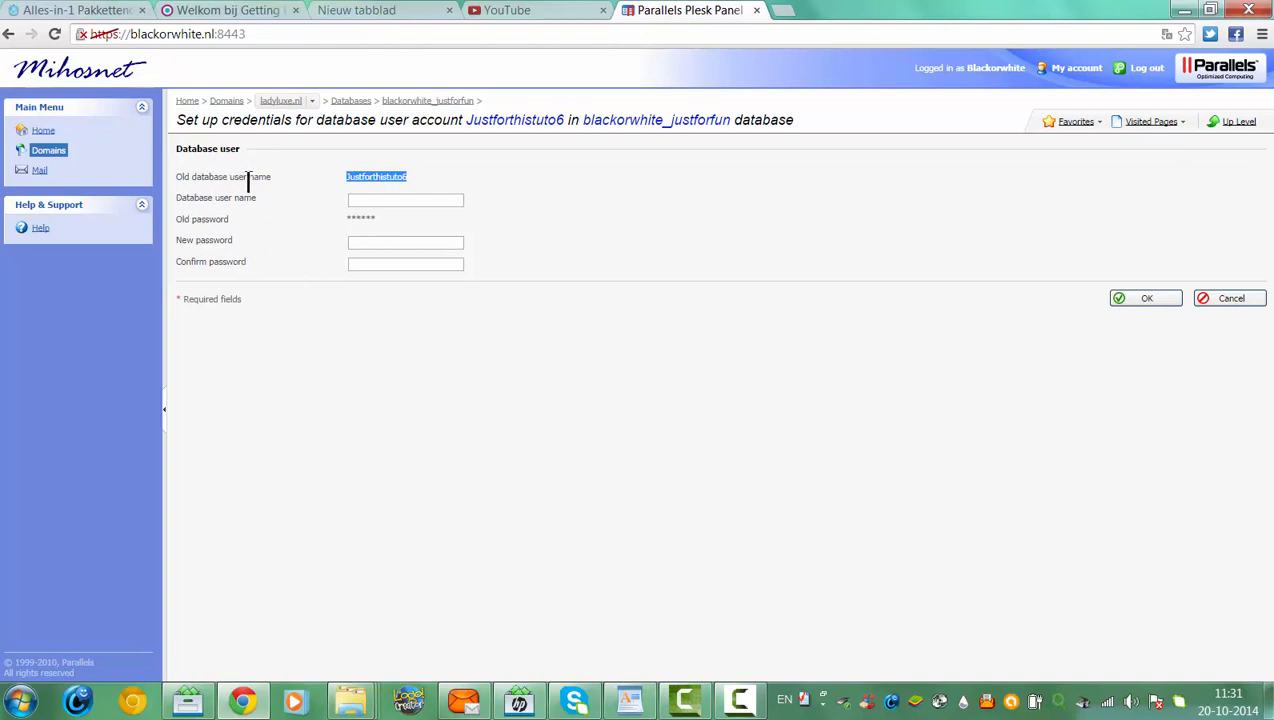
{"action": "left_click", "coordinate": [1184, 10]}
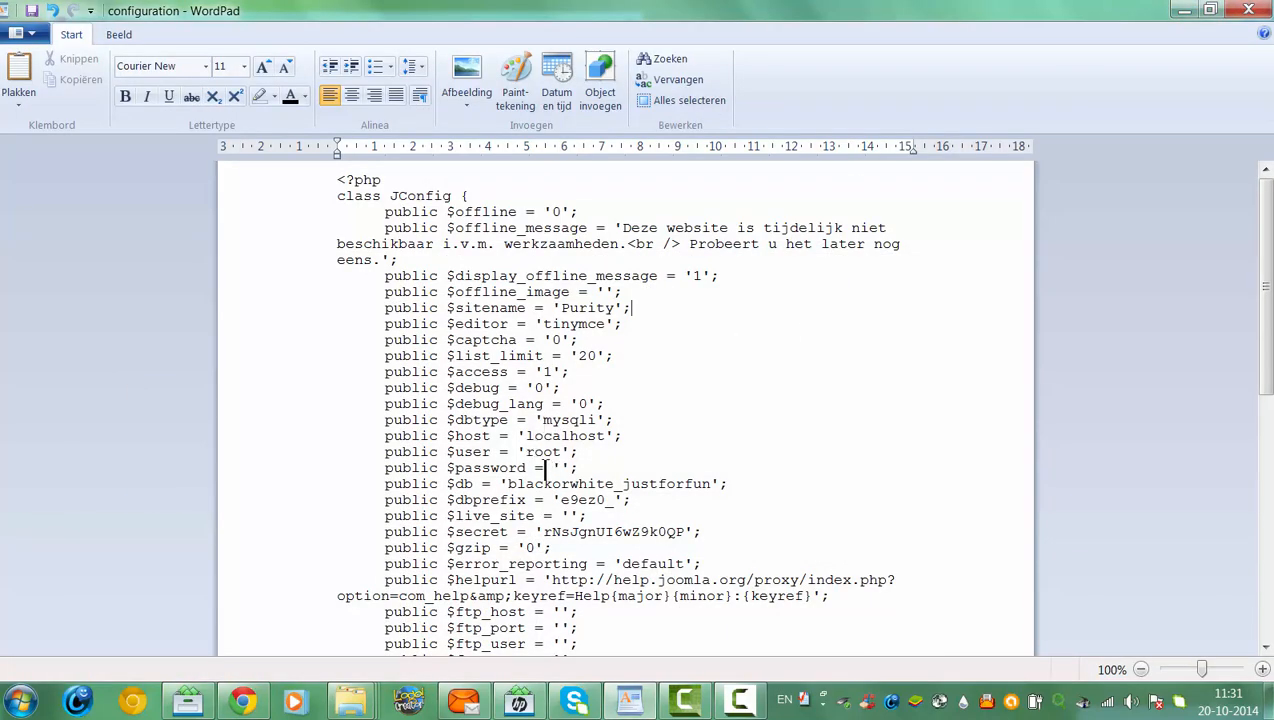
{"action": "left_click", "coordinate": [575, 420]}
{"action": "key", "text": "BackSpace"}
{"action": "key", "text": "BackSpace"}
{"action": "key", "text": "BackSpace"}
{"action": "key", "text": "ctrl+v"}
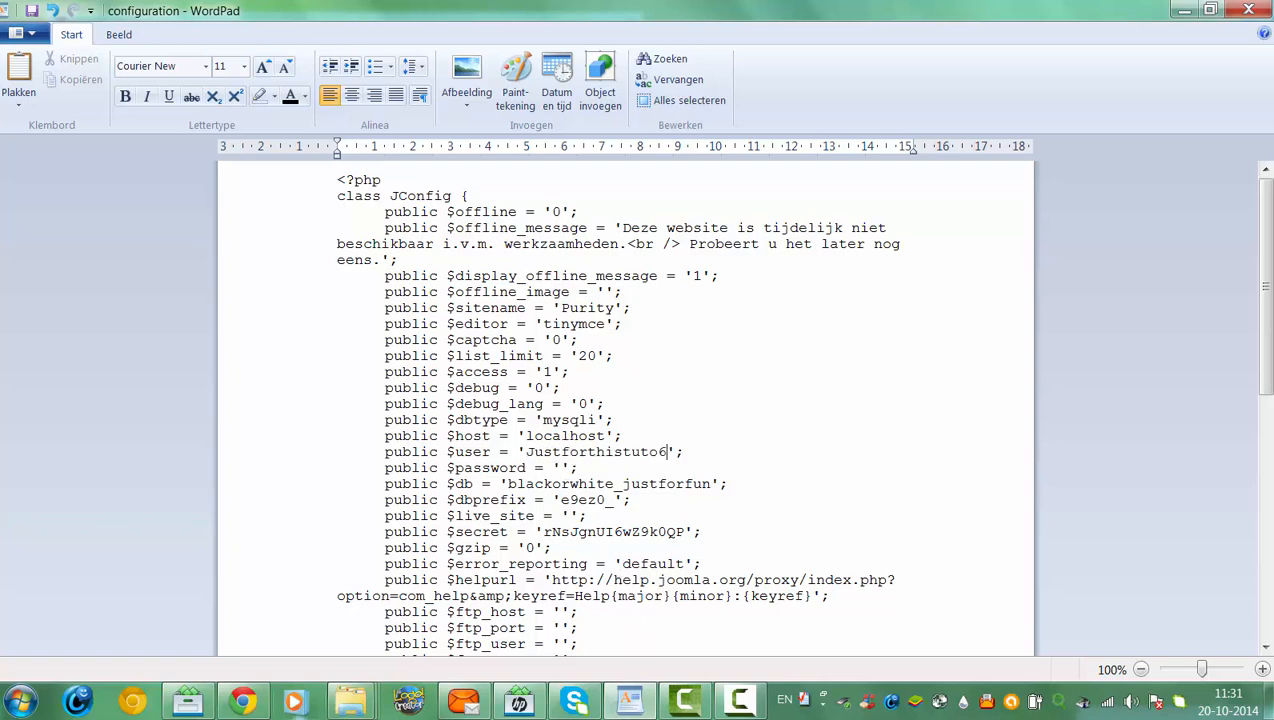
{"action": "left_click", "coordinate": [250, 702]}
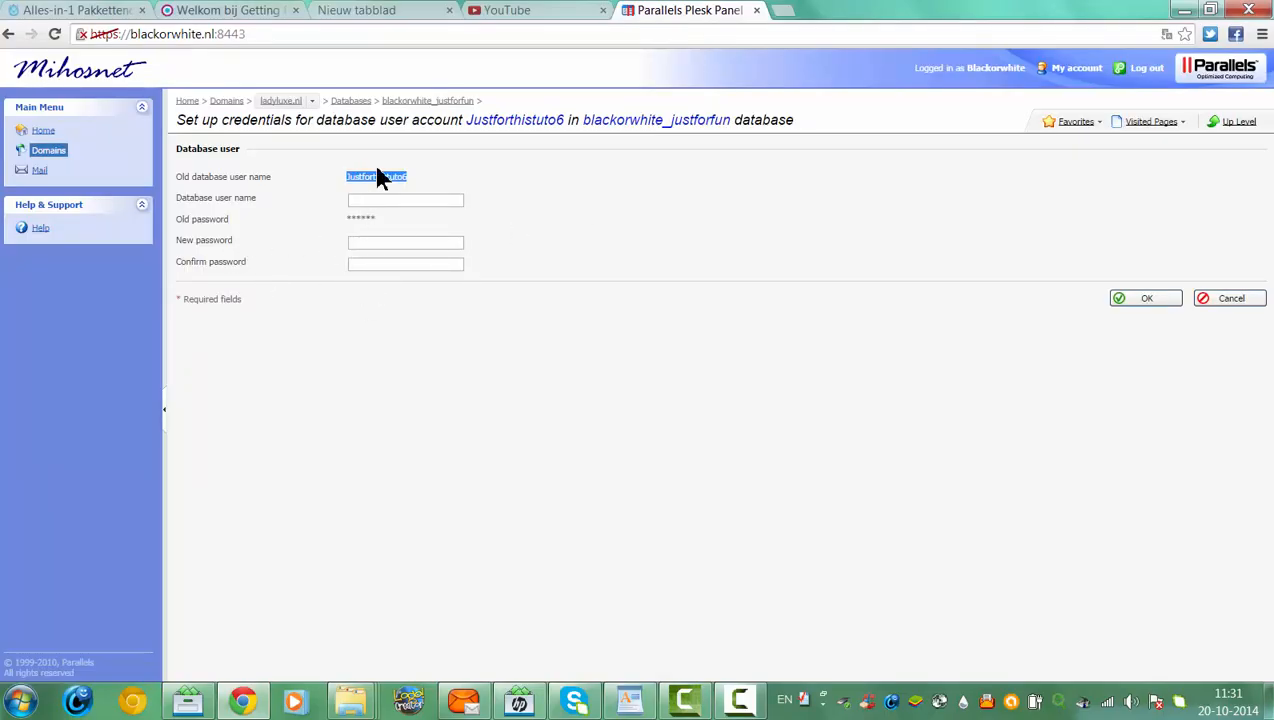
{"action": "left_click", "coordinate": [1186, 10]}
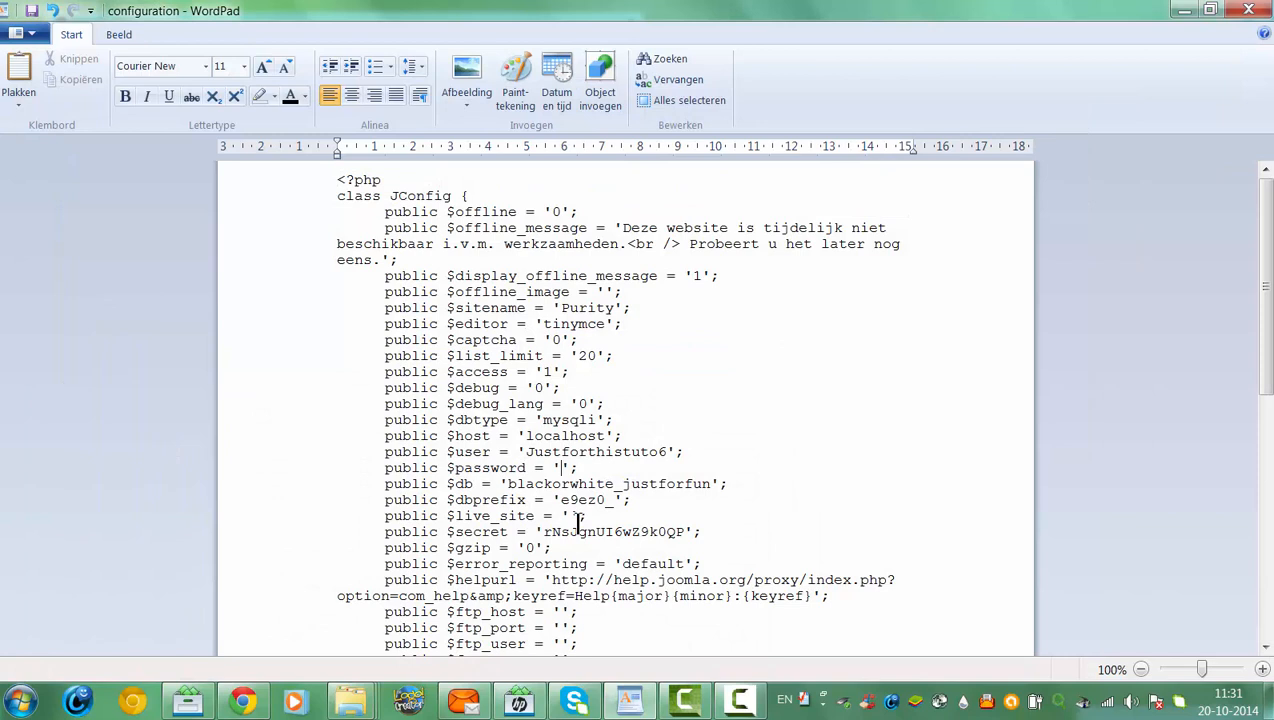
Enter the database user's password in $password and delete the end of 'Purity' in $sitename
{"action": "type", "text": "justforth"}
{"action": "type", "text": "isto"}
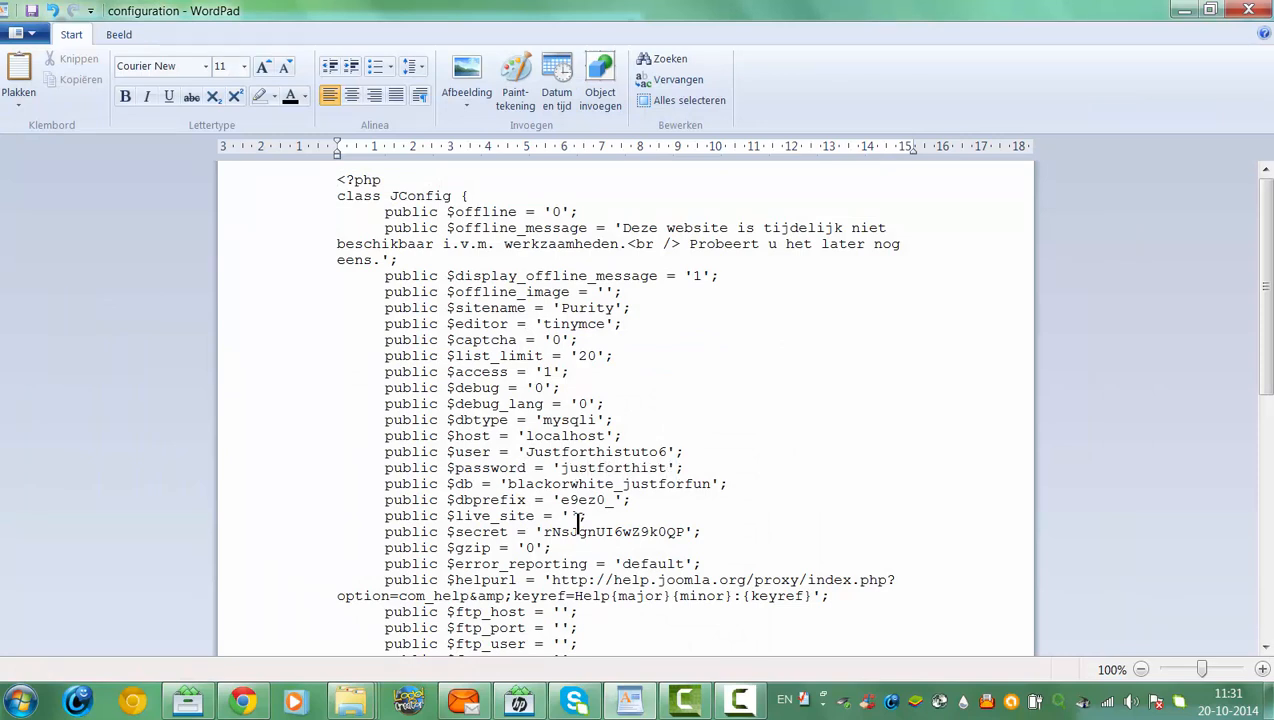
{"action": "type", "text": "torial"}
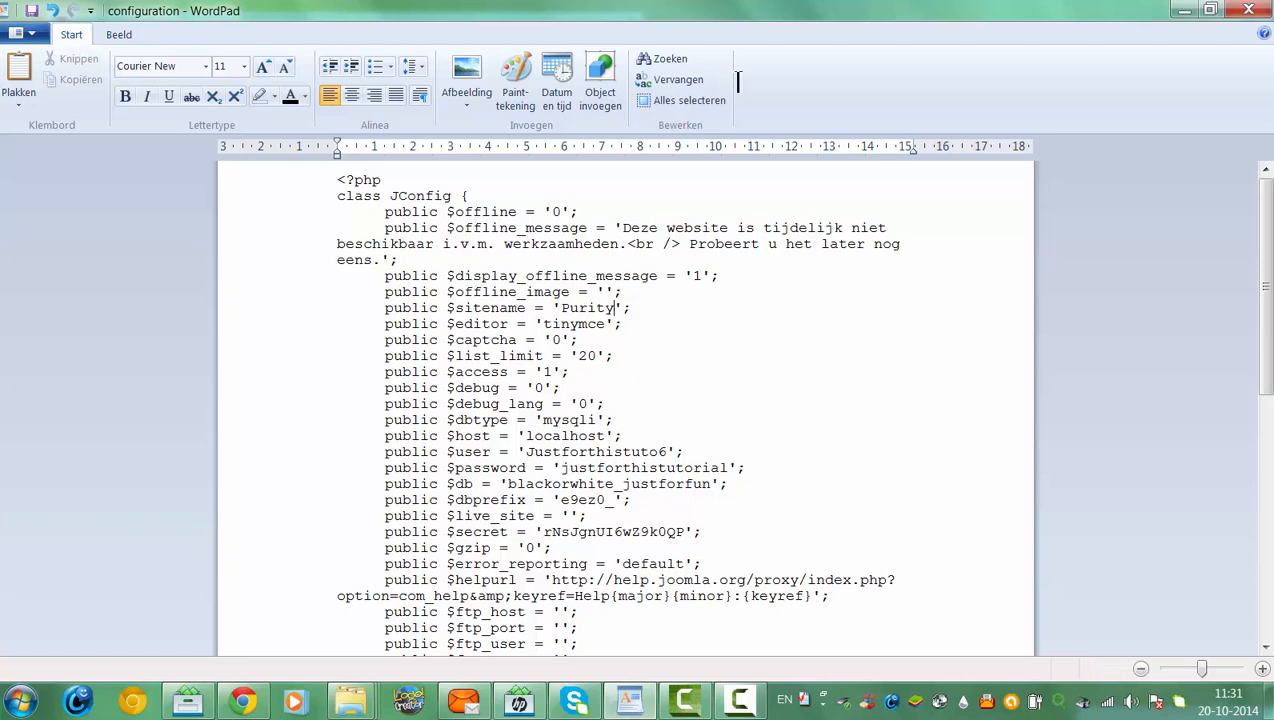
{"action": "key", "text": "BackSpace"}
{"action": "key", "text": "BackSpace"}
{"action": "key", "text": "BackSpace"}
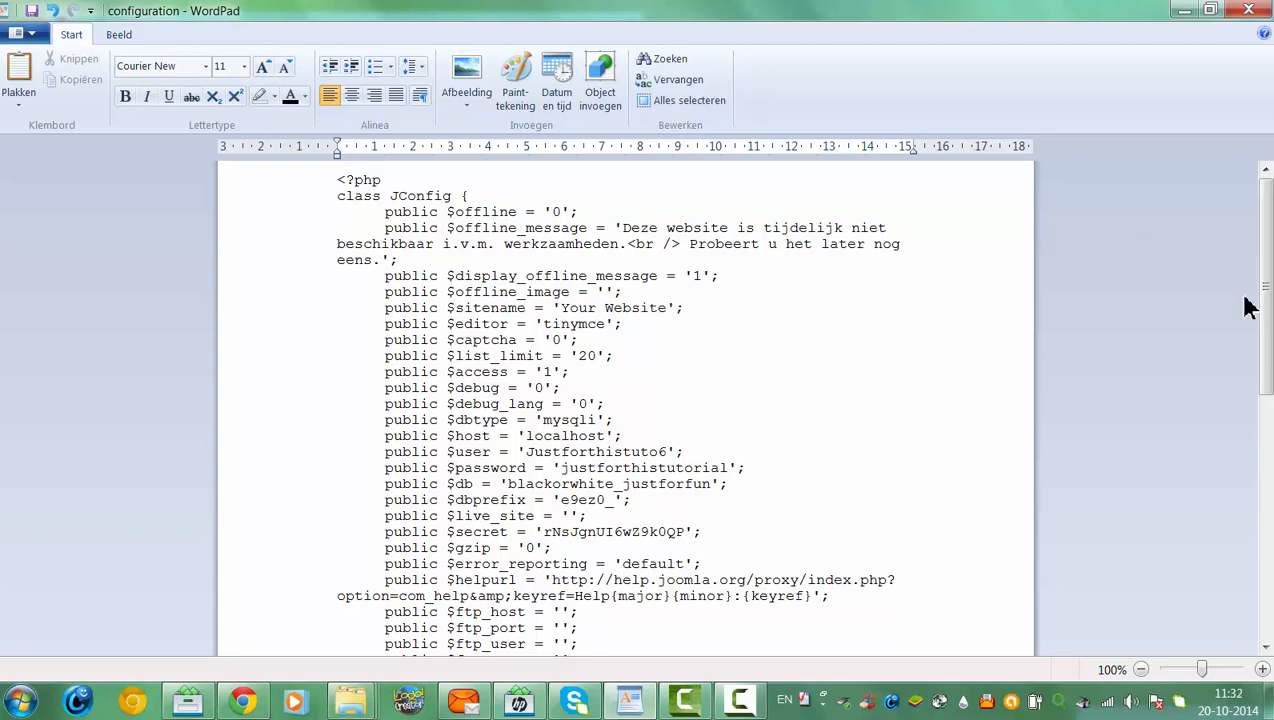
Review the lower configuration lines up to $lifetime, then return to the Plesk credentials page
{"action": "left_click_drag", "start_coordinate": [1267, 322], "coordinate": [1270, 564]}
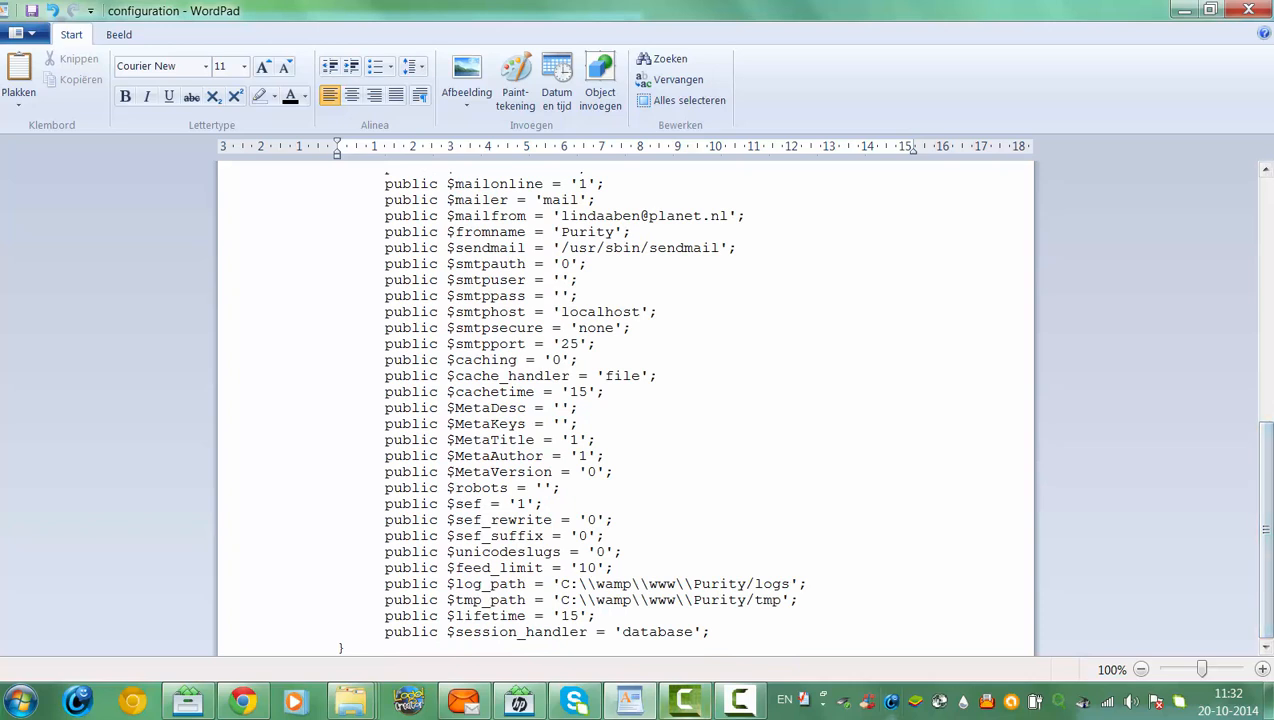
{"action": "left_click", "coordinate": [482, 600]}
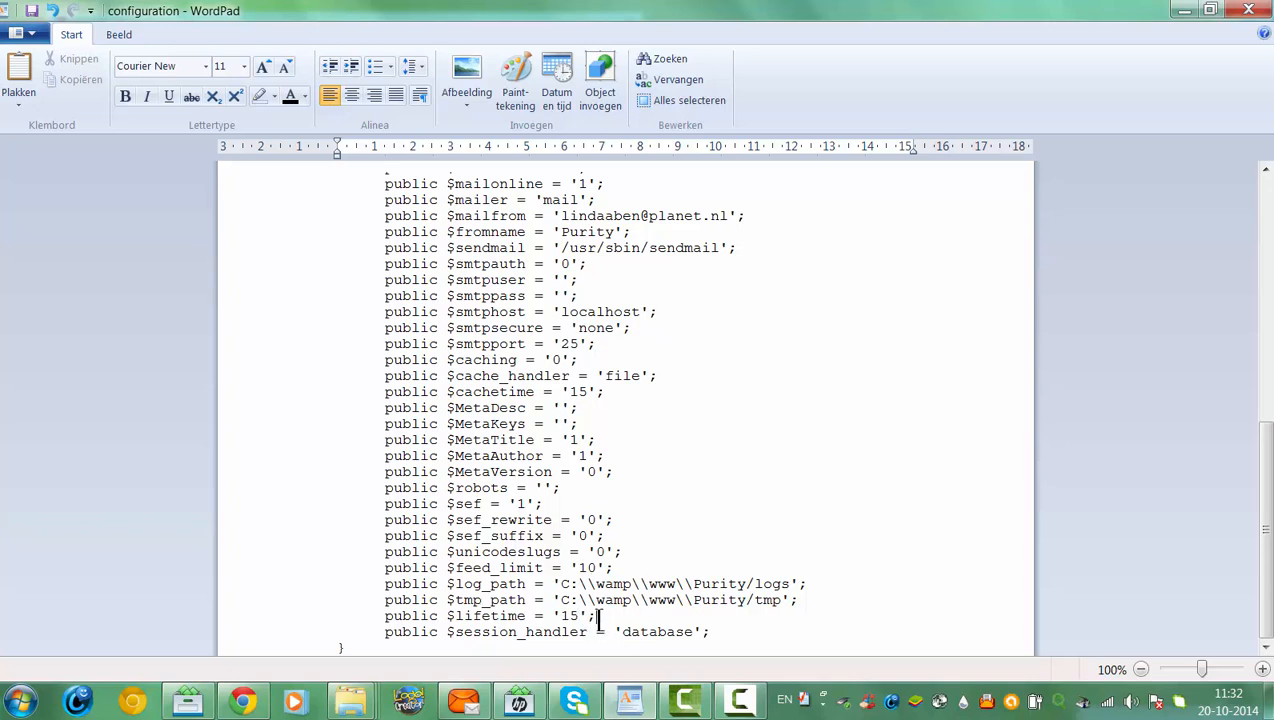
{"action": "left_click", "coordinate": [597, 616]}
{"action": "left_click_drag", "start_coordinate": [1270, 569], "coordinate": [1232, 305]}
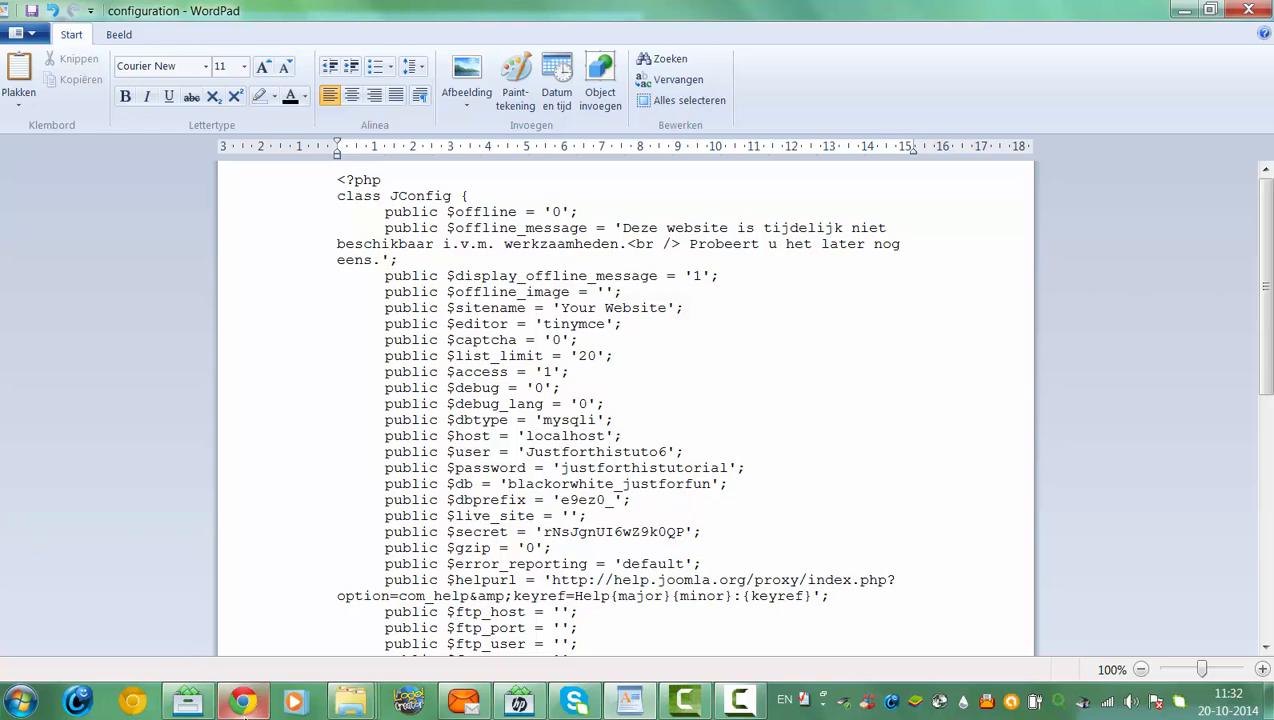
{"action": "left_click", "coordinate": [245, 703]}
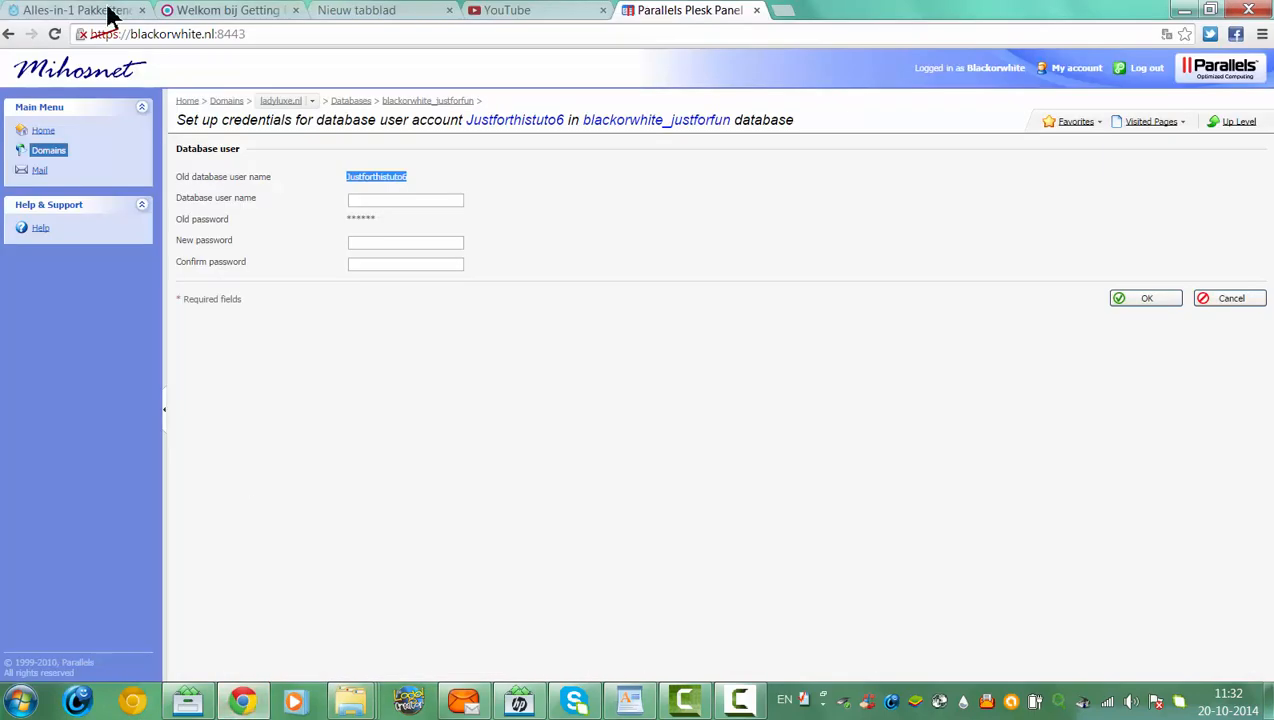
Return to the database users list and repeatedly try to open Webadmin
{"action": "left_click", "coordinate": [10, 35]}
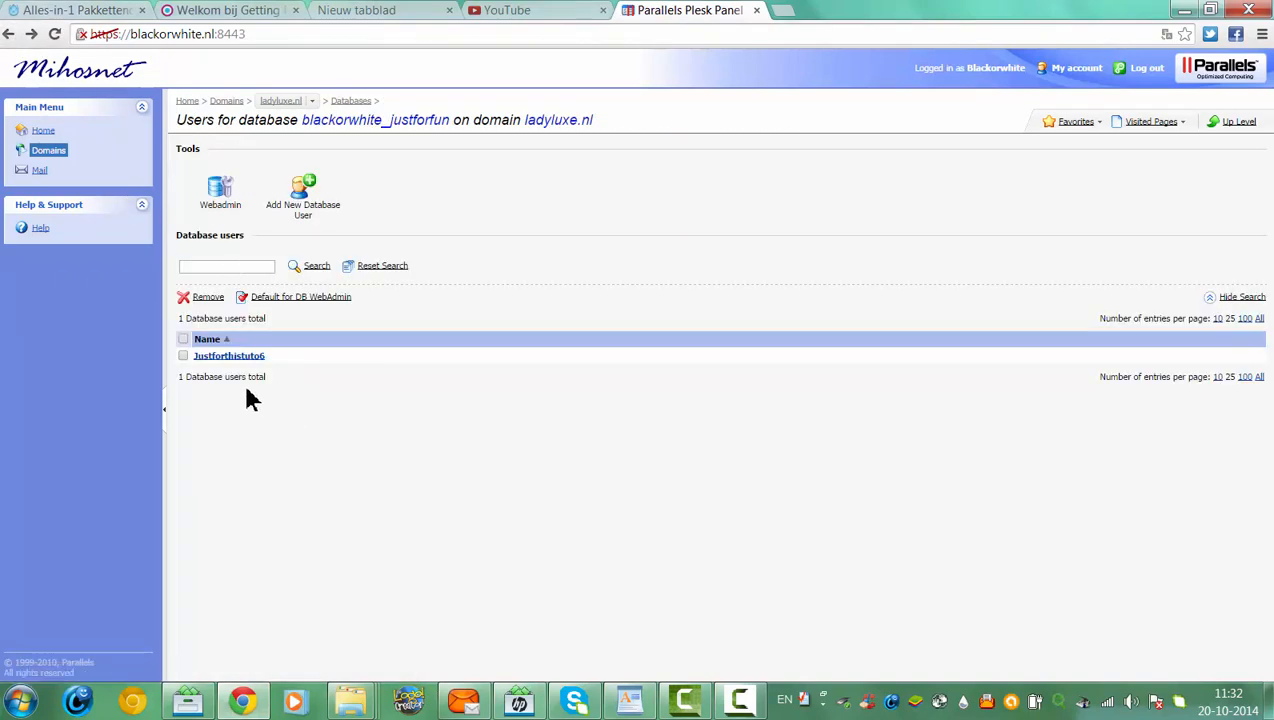
{"action": "left_click", "coordinate": [222, 200]}
{"action": "left_click", "coordinate": [222, 200]}
{"action": "left_click", "coordinate": [225, 196]}
{"action": "left_click", "coordinate": [220, 200]}
{"action": "left_click", "coordinate": [221, 204]}
{"action": "left_click", "coordinate": [221, 206]}
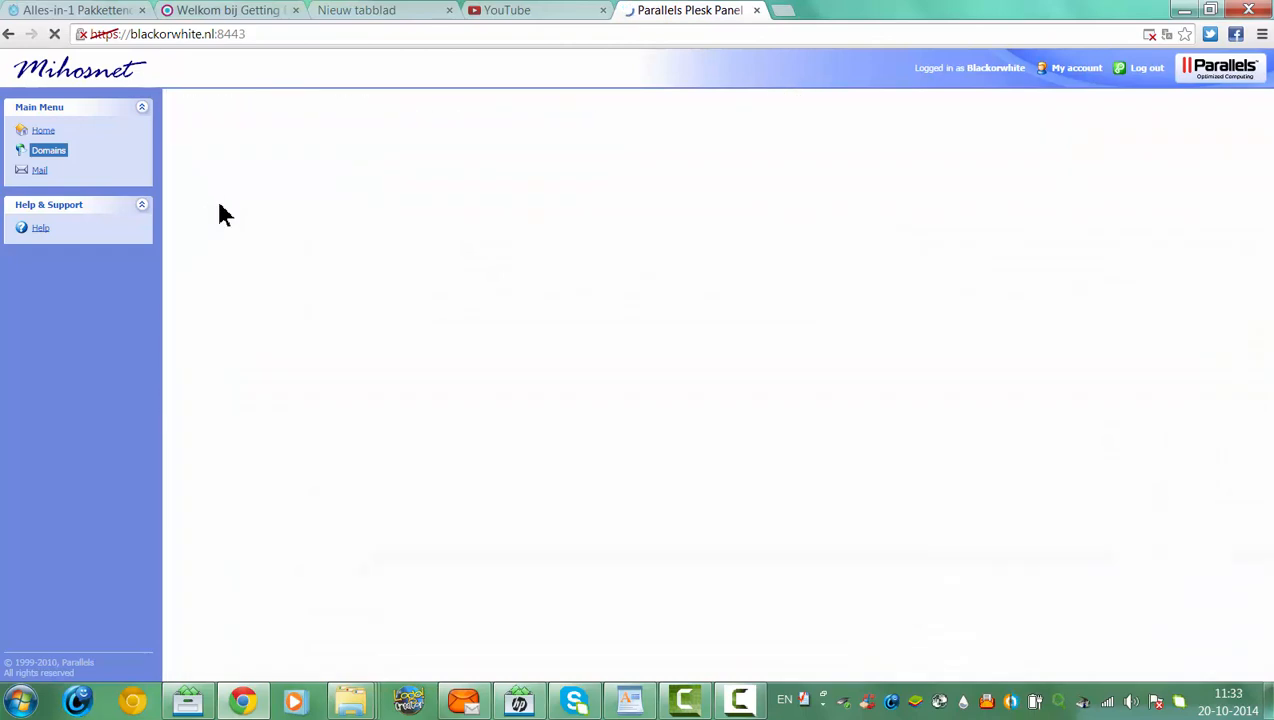
{"action": "left_click", "coordinate": [210, 208]}
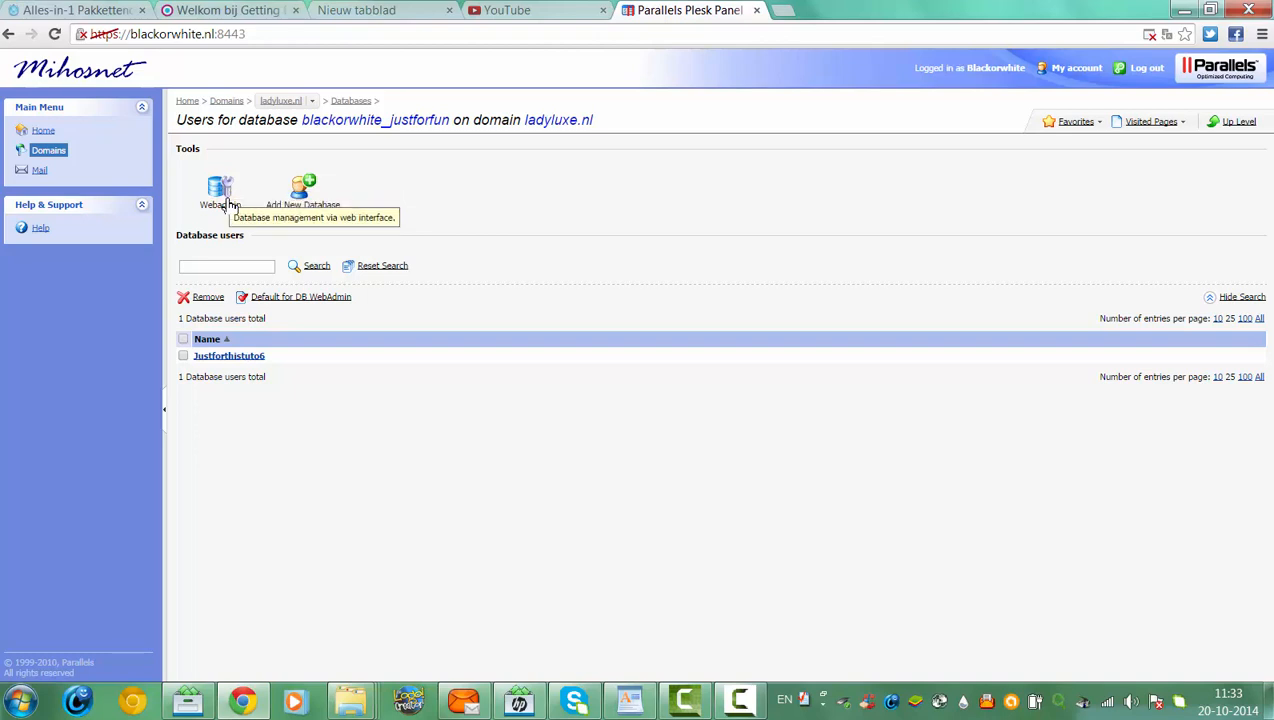
Set Chrome to always allow pop-ups from blackorwhite.nl and confirm with Klaar
{"action": "right_click", "coordinate": [229, 205]}
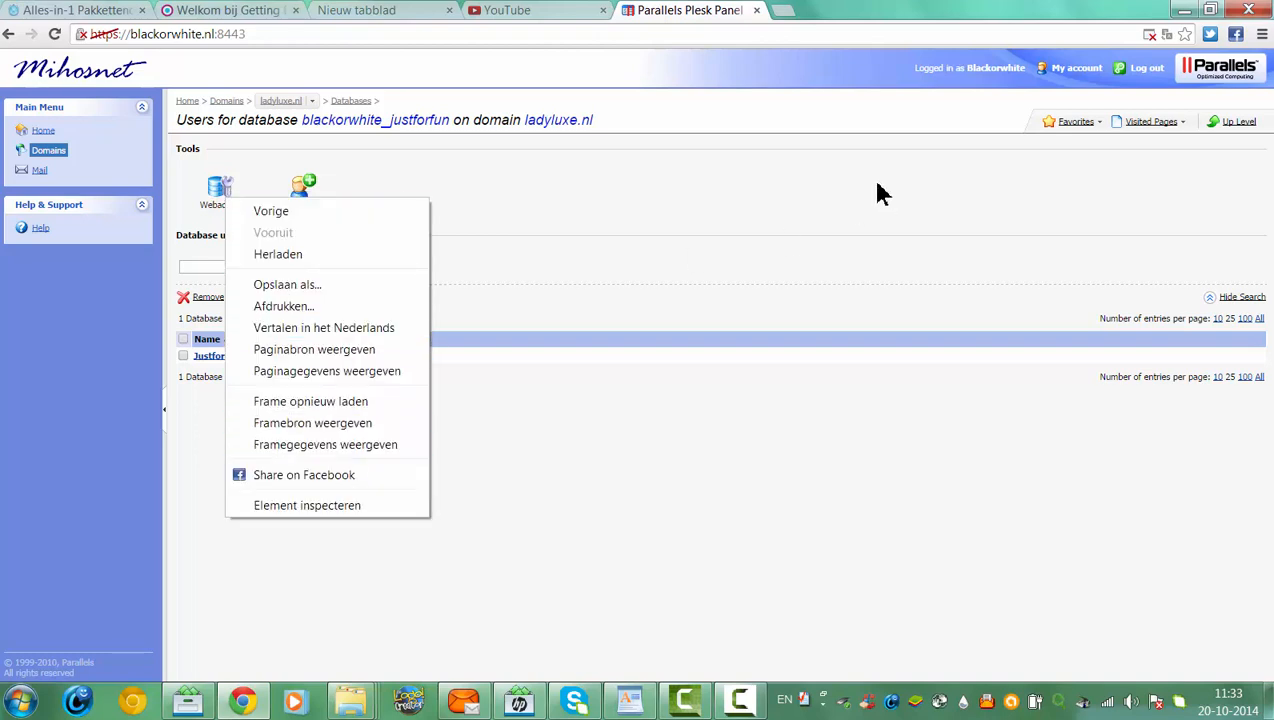
{"action": "left_click", "coordinate": [1167, 35]}
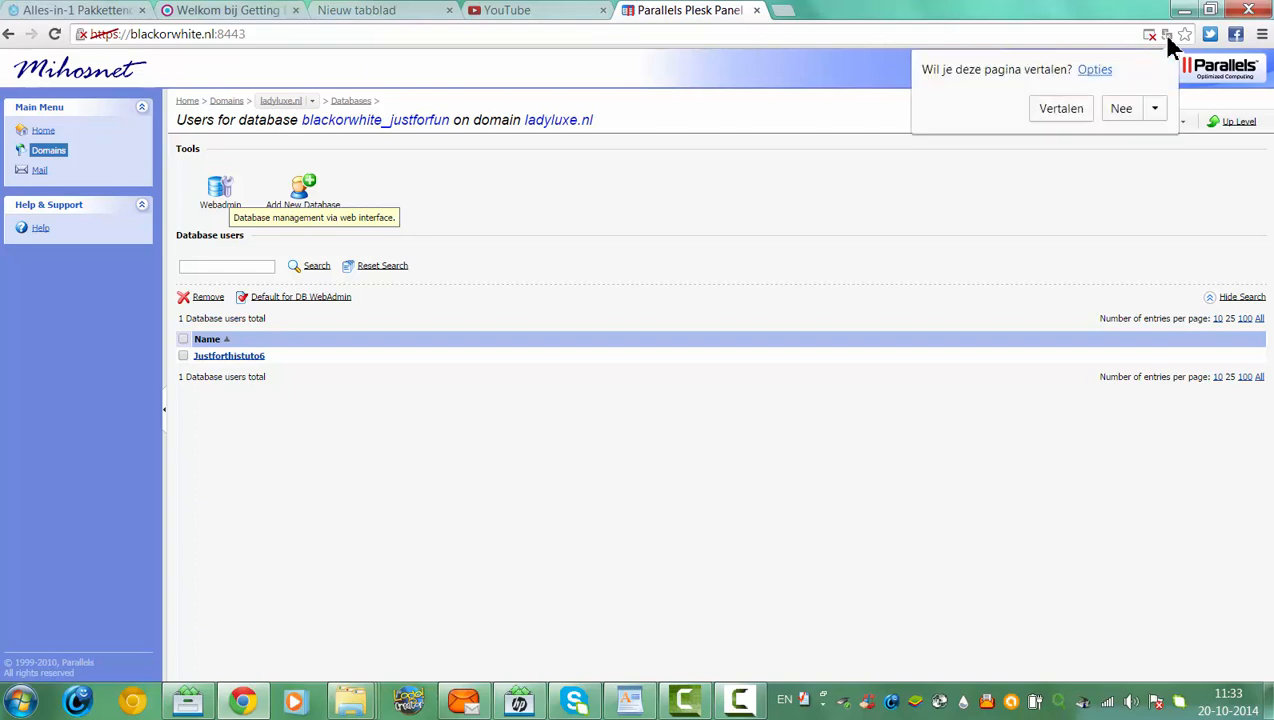
{"action": "left_click_drag", "start_coordinate": [1164, 166], "coordinate": [1157, 146]}
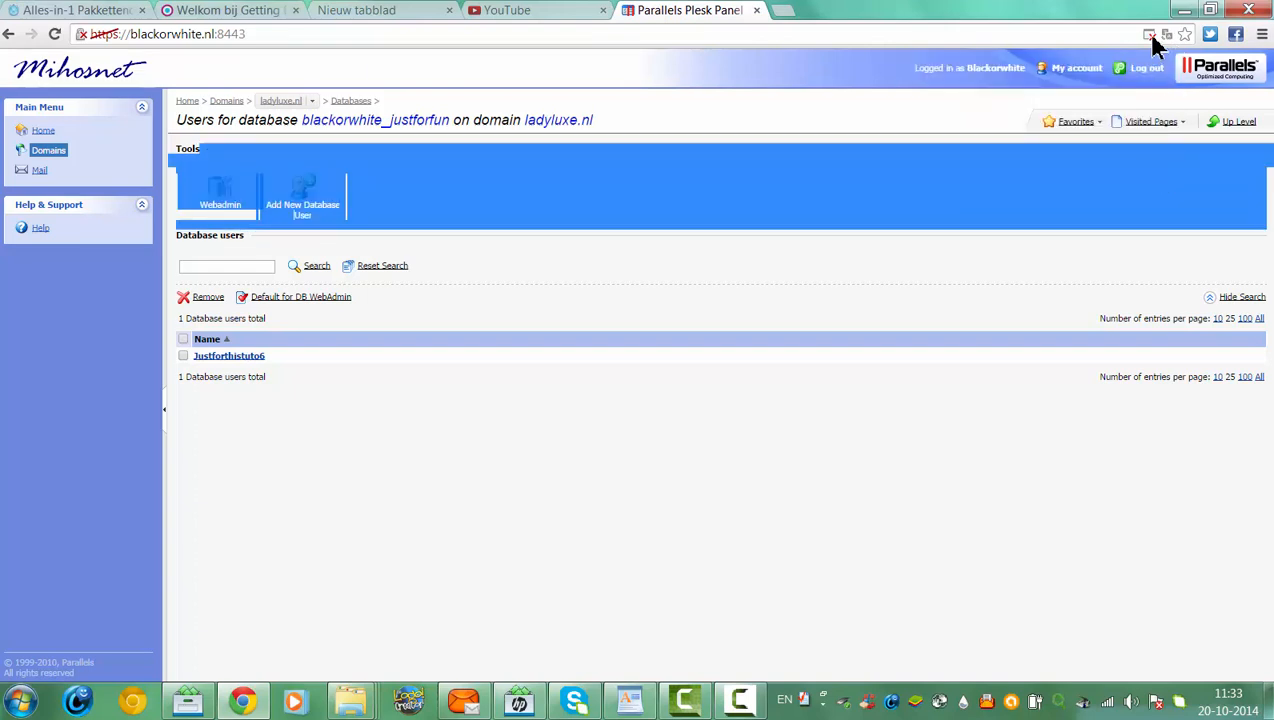
{"action": "left_click", "coordinate": [1150, 36]}
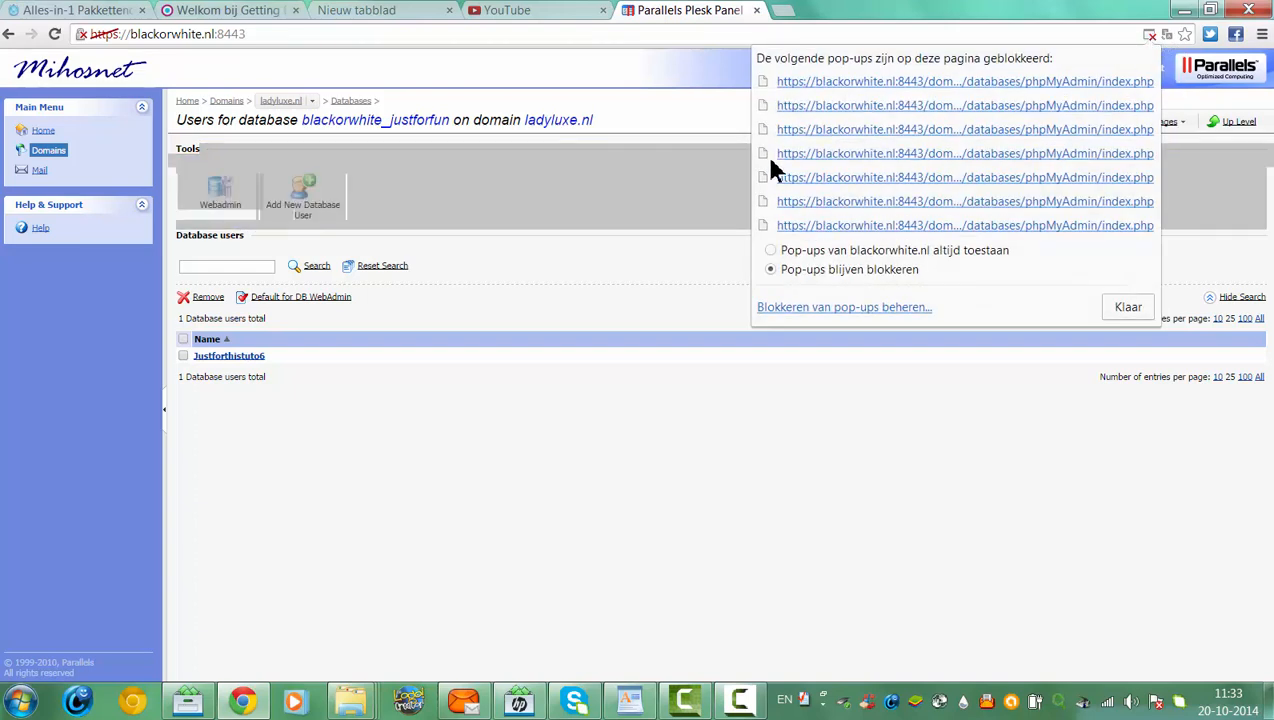
{"action": "left_click", "coordinate": [772, 252]}
{"action": "left_click", "coordinate": [1127, 311]}
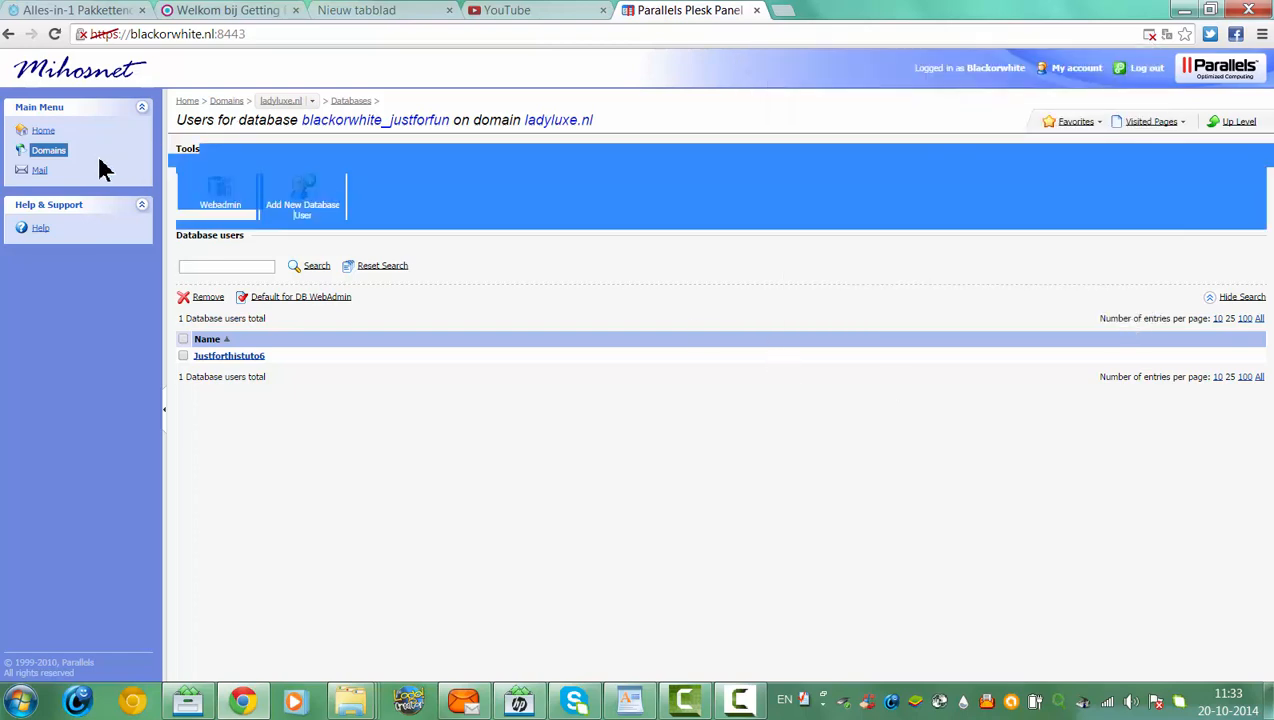
Open phpMyAdmin full screen, briefly view the SQL import window, then open blackorwhite_justforfun
{"action": "left_click", "coordinate": [219, 198]}
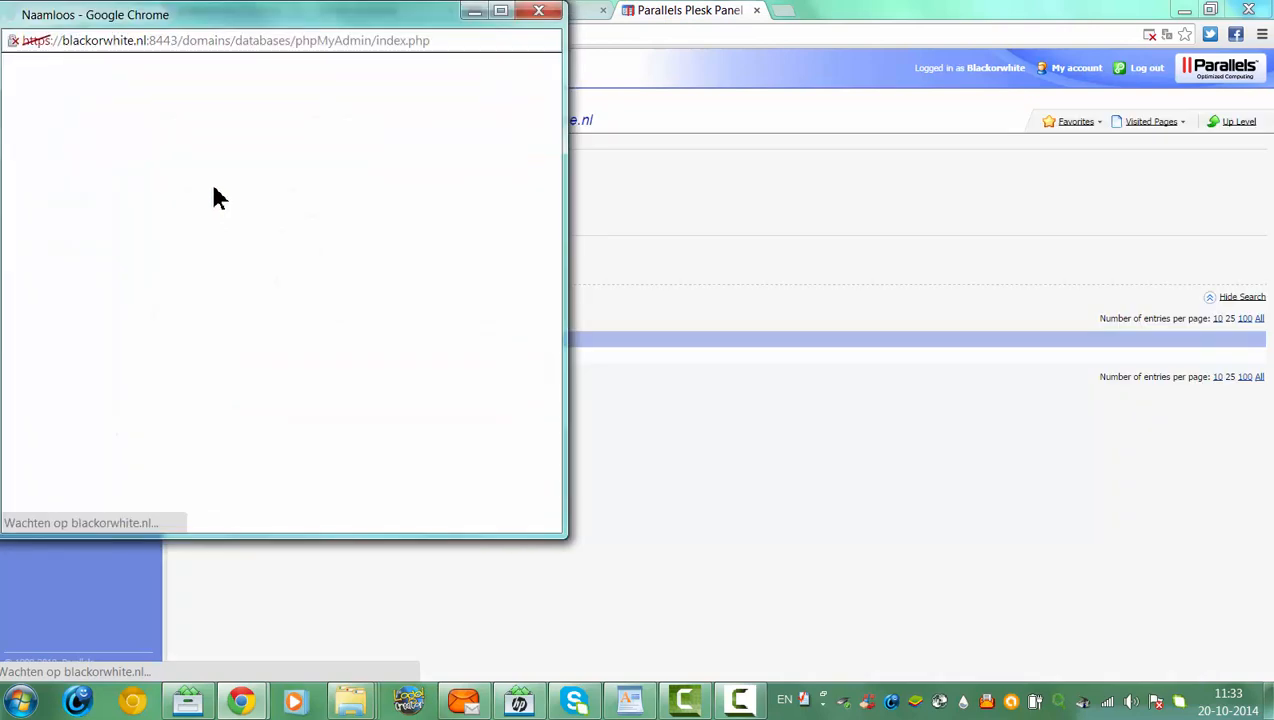
{"action": "left_click", "coordinate": [501, 11]}
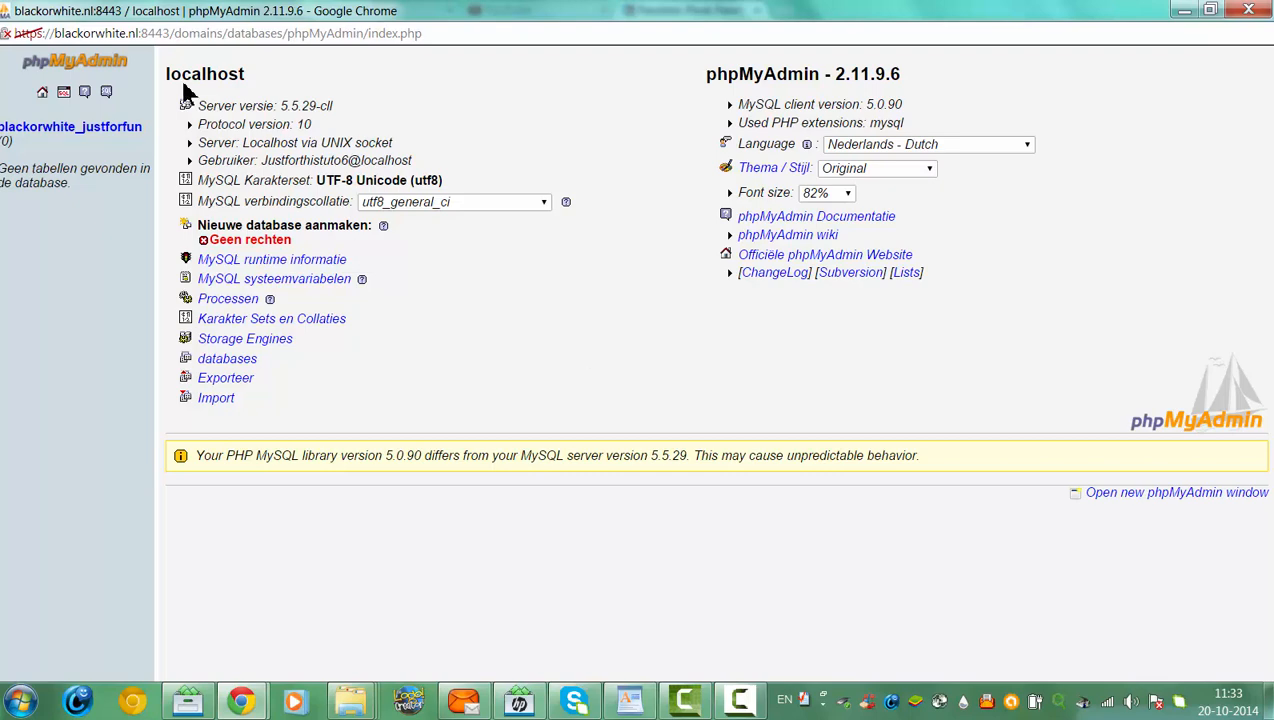
{"action": "left_click", "coordinate": [63, 95]}
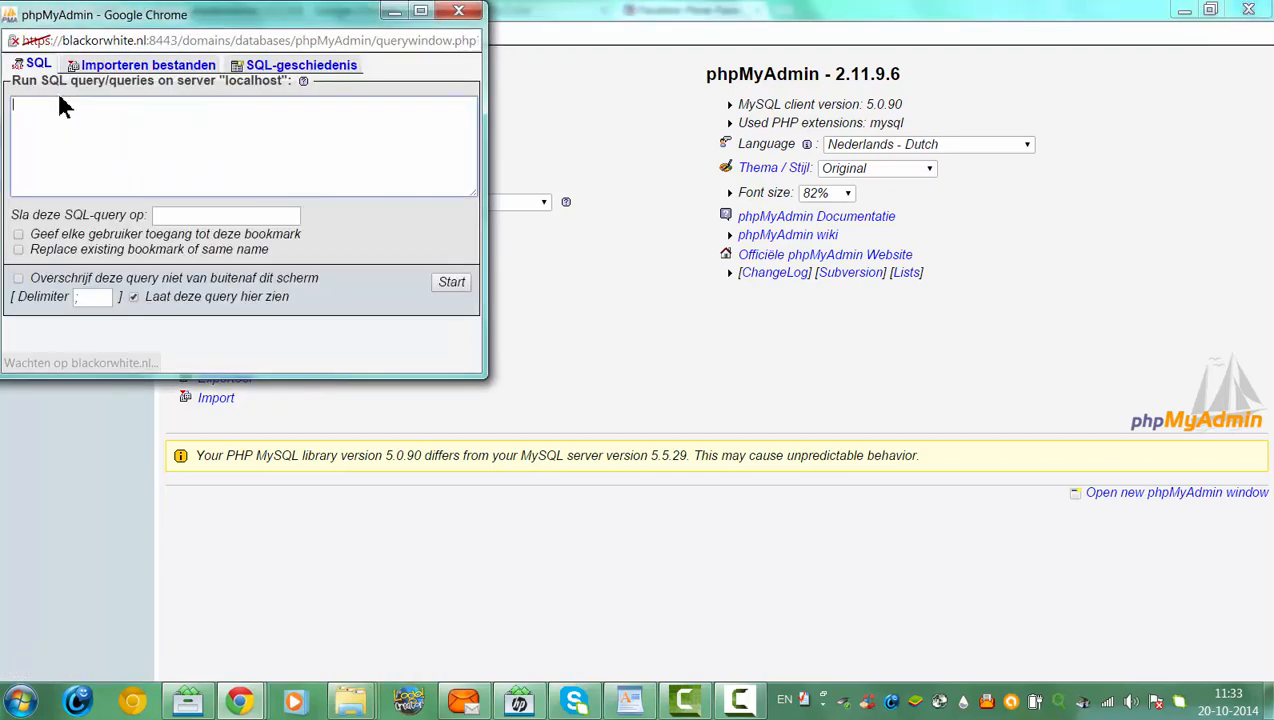
{"action": "left_click", "coordinate": [185, 68]}
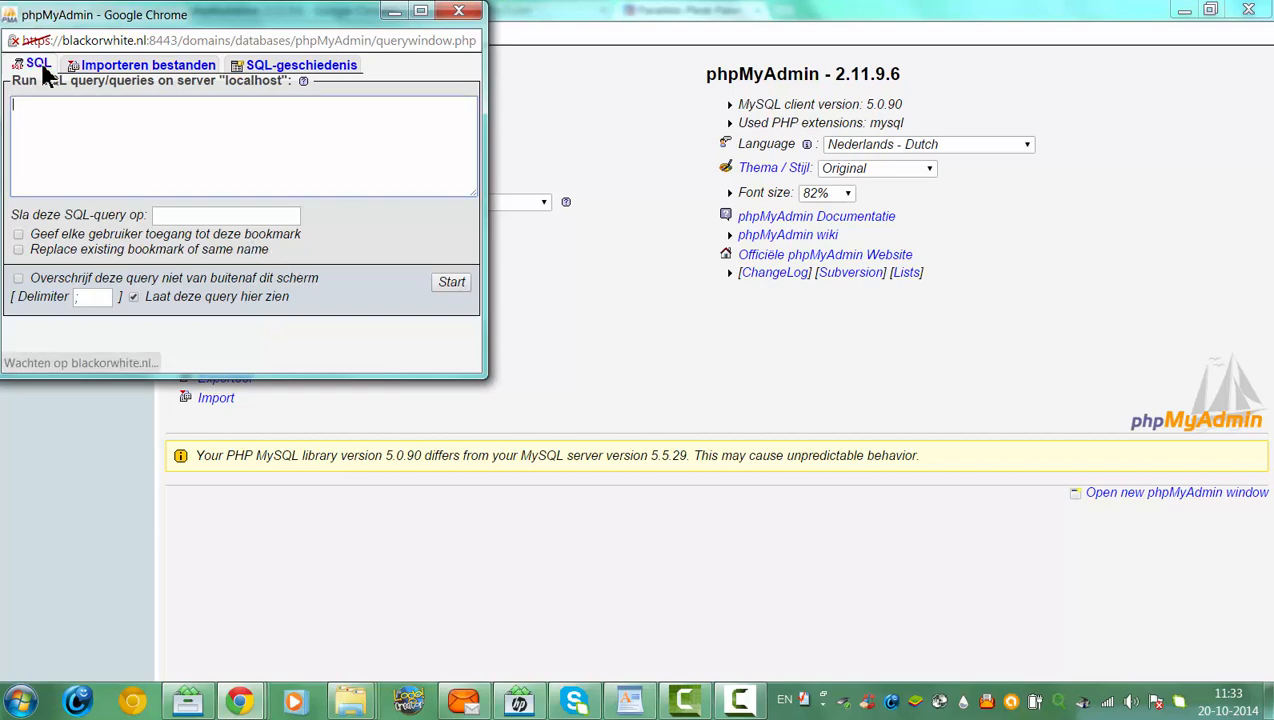
{"action": "left_click", "coordinate": [458, 11]}
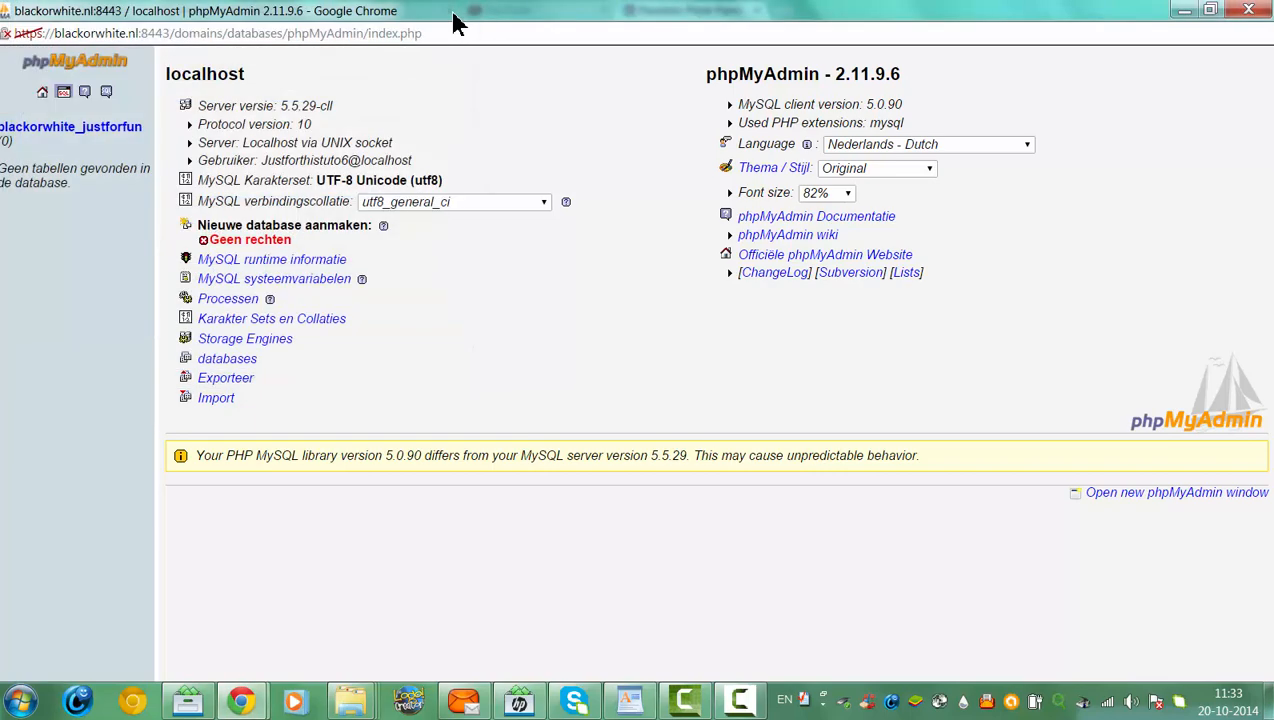
{"action": "left_click", "coordinate": [119, 128]}
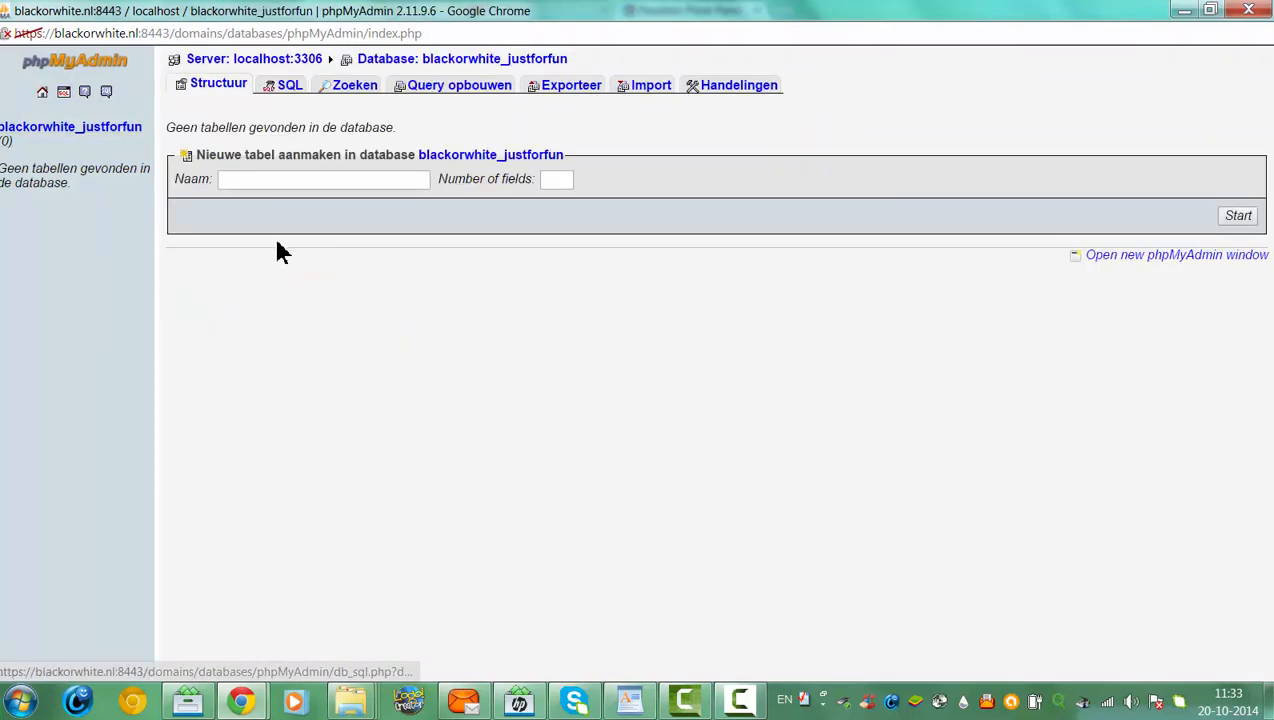
On the Import page, start choosing a file and browse to the C drive
{"action": "left_click", "coordinate": [650, 92]}
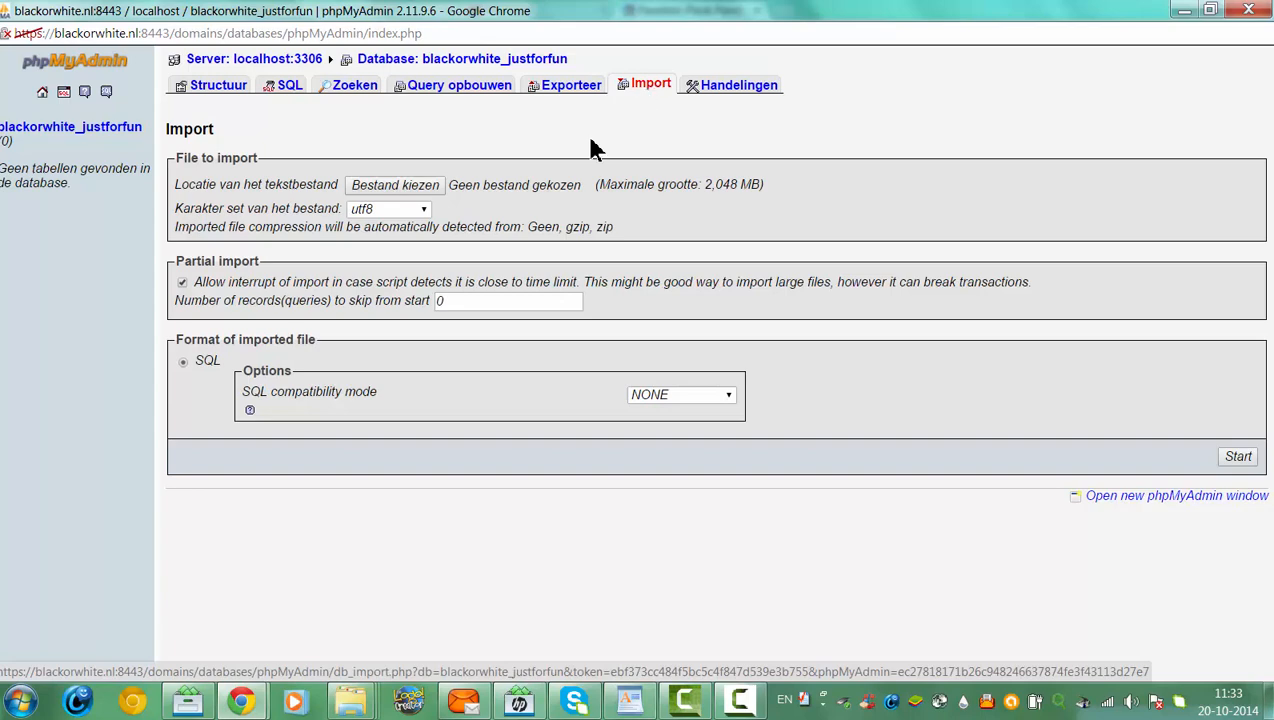
{"action": "left_click", "coordinate": [393, 184]}
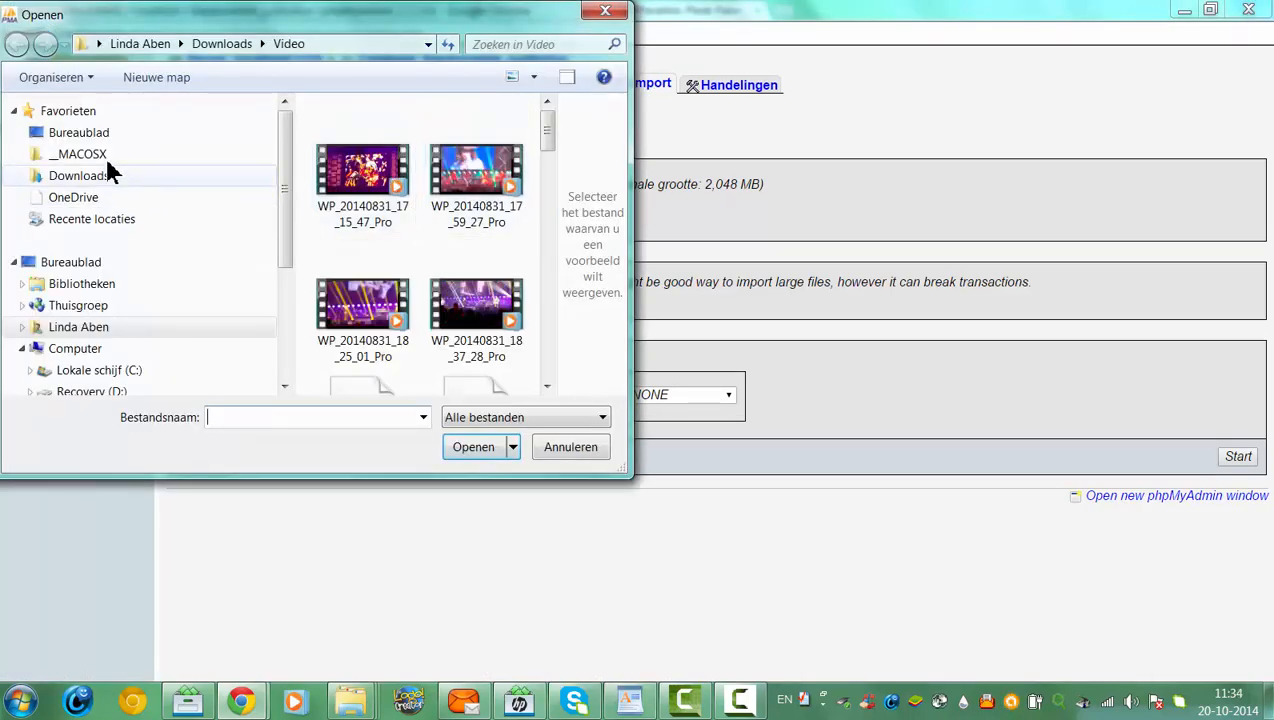
{"action": "left_click", "coordinate": [128, 370]}
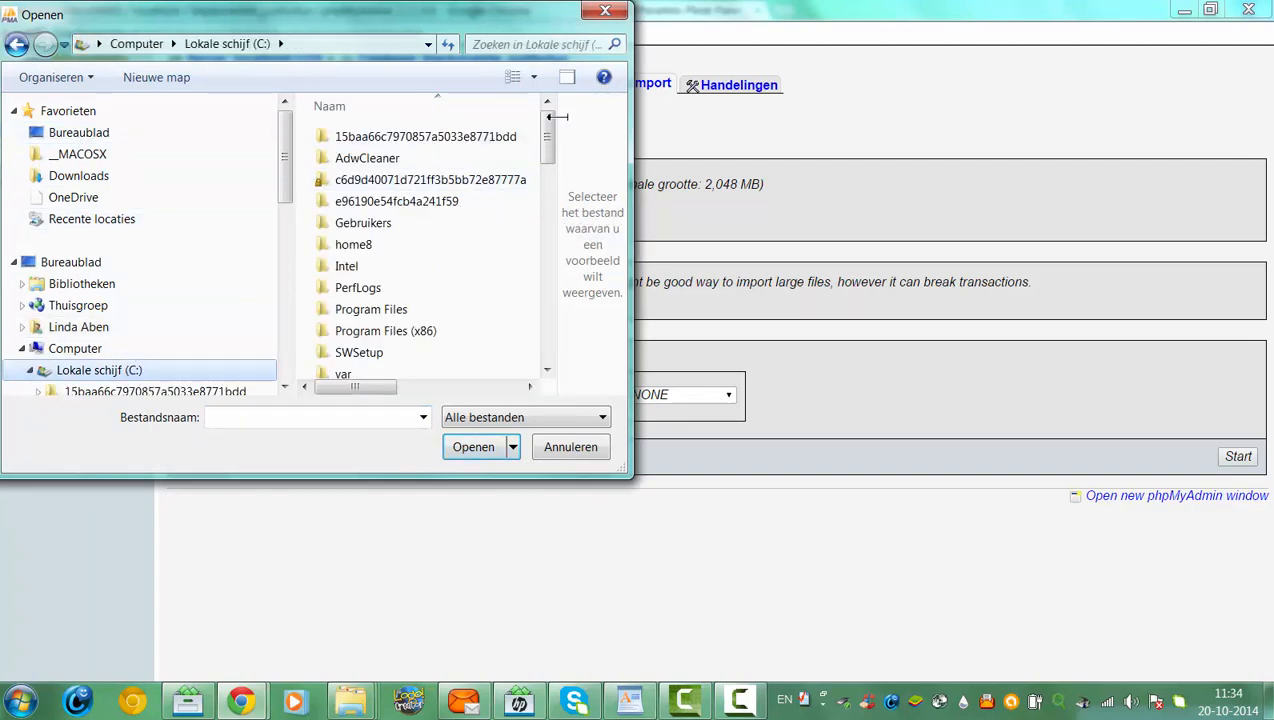
{"action": "scroll", "coordinate": [557, 175], "scroll_direction": "down", "scroll_amount": 3}
{"action": "mouse_move", "coordinate": [549, 172]}
{"action": "left_mouse_down"}
{"action": "mouse_move", "coordinate": [543, 136]}
{"action": "mouse_move", "coordinate": [570, 173]}
{"action": "mouse_move", "coordinate": [549, 150]}
{"action": "left_mouse_up"}
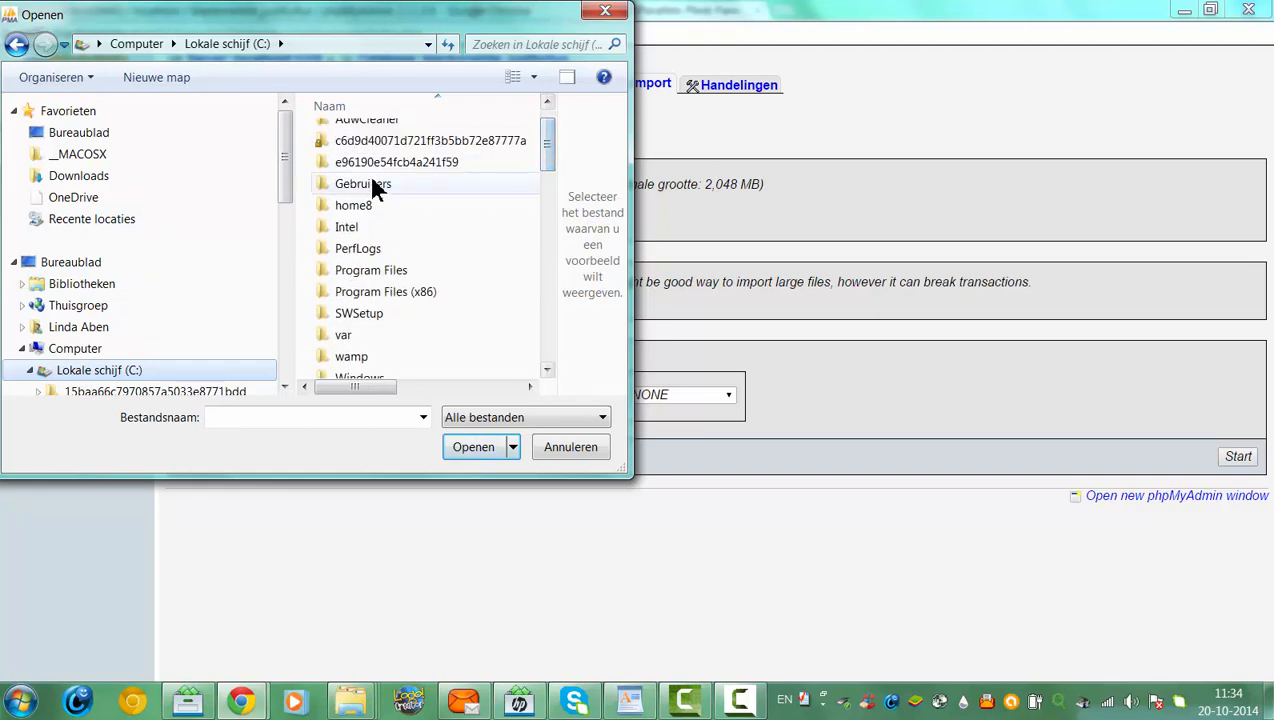
Navigate to Downloads > Joomla > humansponsors backup, then close the picker without selecting a file
{"action": "double_click", "coordinate": [372, 186]}
{"action": "double_click", "coordinate": [371, 178]}
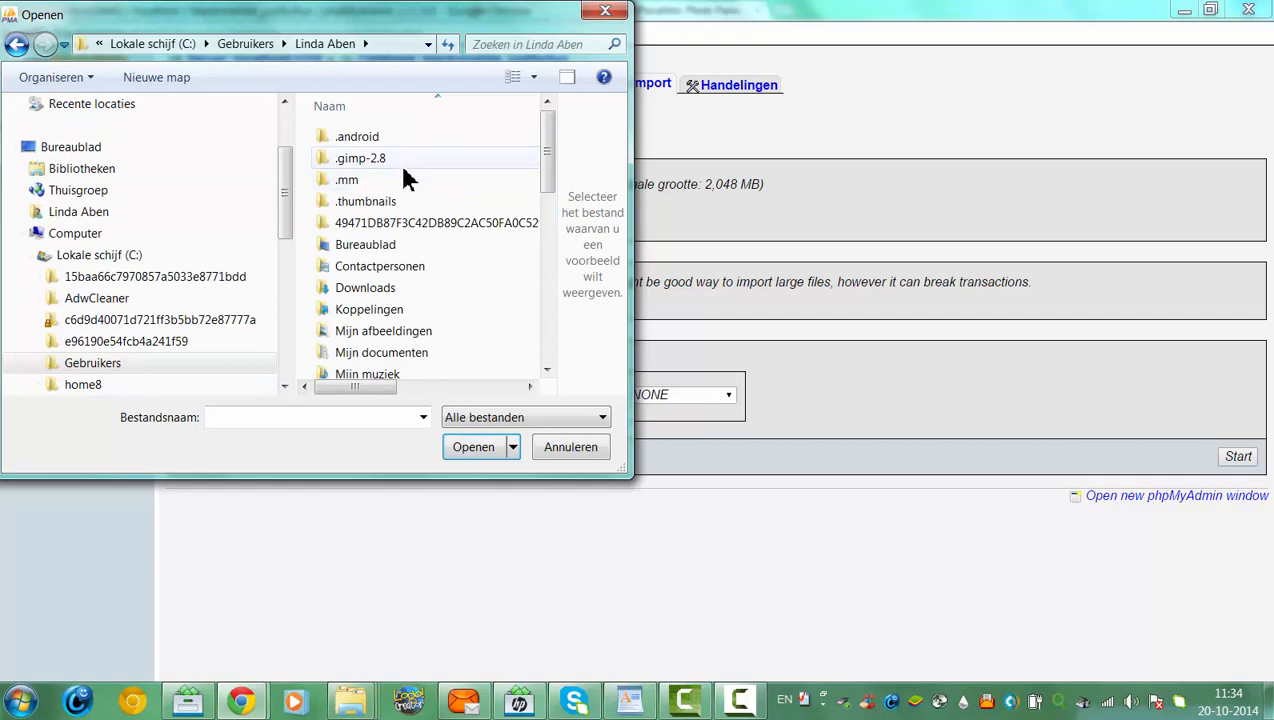
{"action": "double_click", "coordinate": [358, 289]}
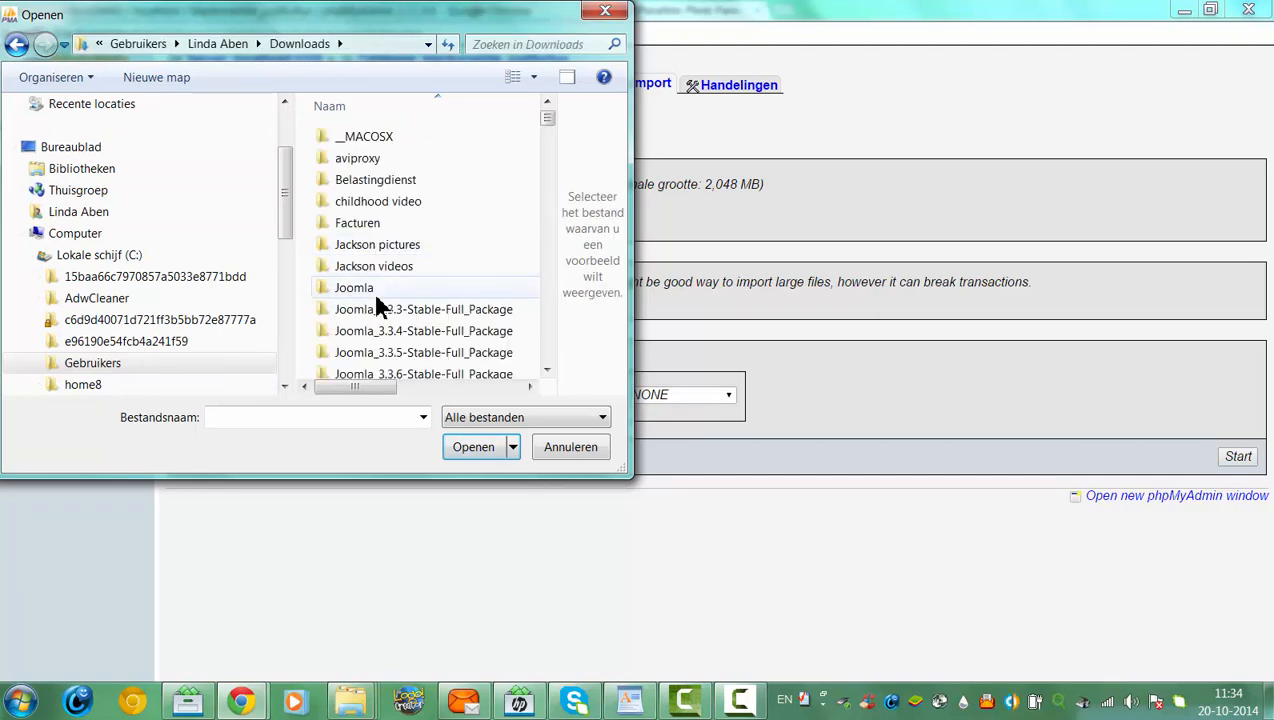
{"action": "double_click", "coordinate": [377, 296]}
{"action": "left_click_drag", "start_coordinate": [549, 125], "coordinate": [540, 80]}
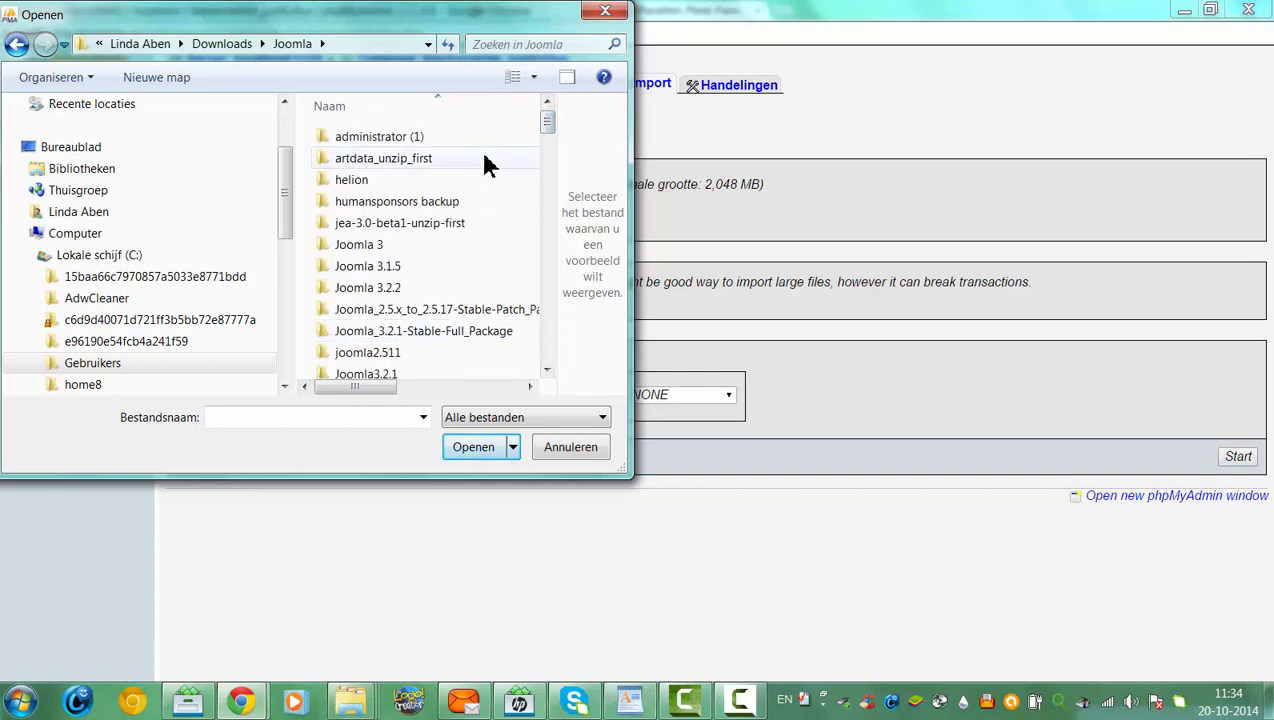
{"action": "double_click", "coordinate": [440, 201]}
{"action": "left_click_drag", "start_coordinate": [544, 171], "coordinate": [564, 284]}
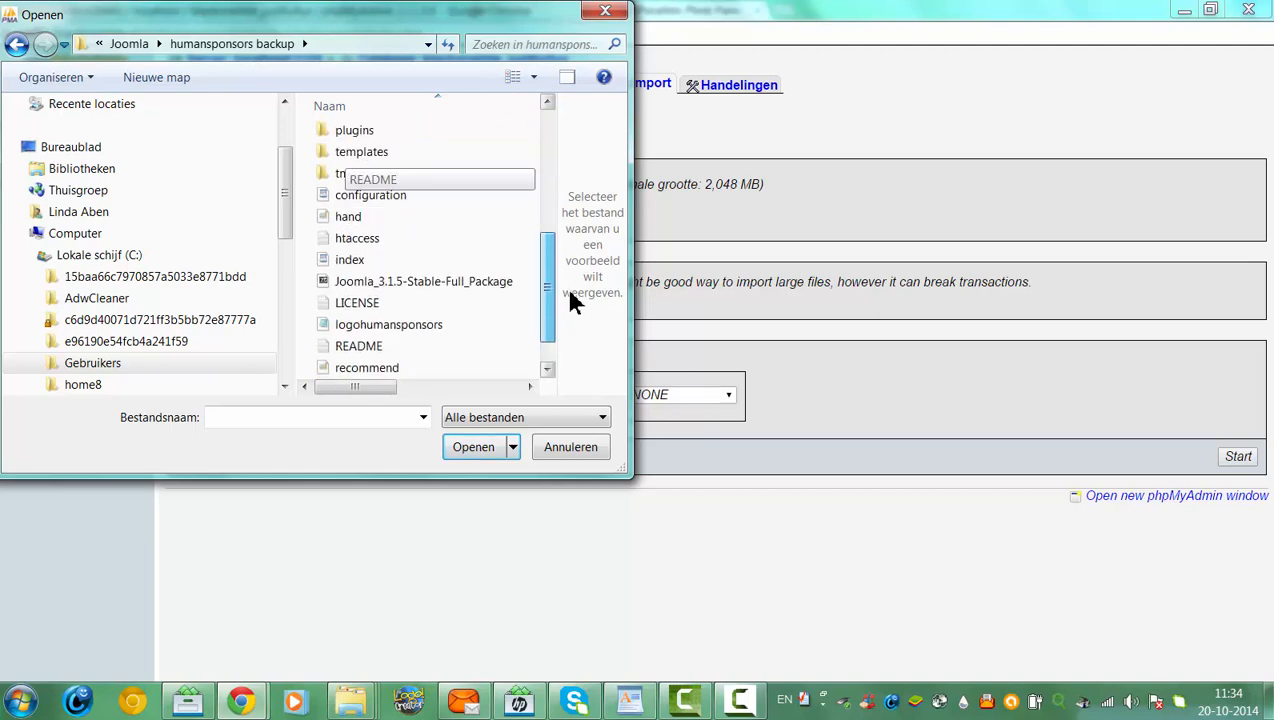
{"action": "left_click", "coordinate": [606, 12]}
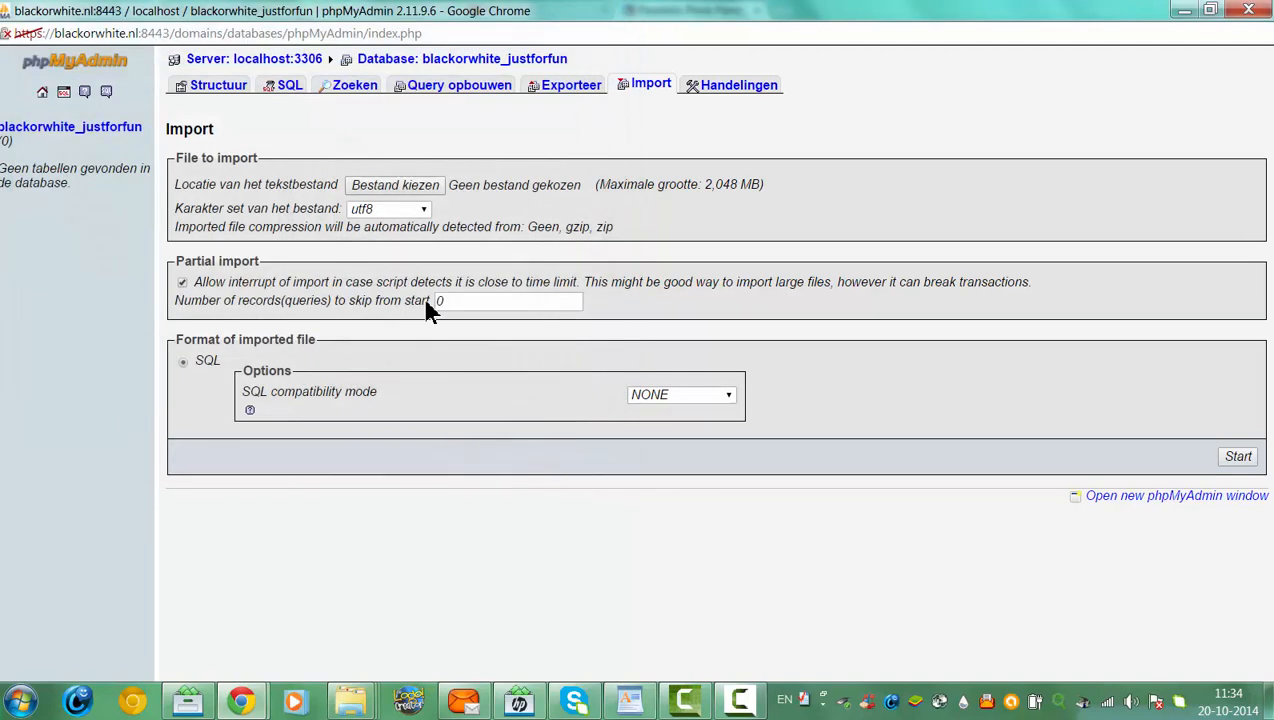
{"action": "left_click", "coordinate": [1238, 457]}
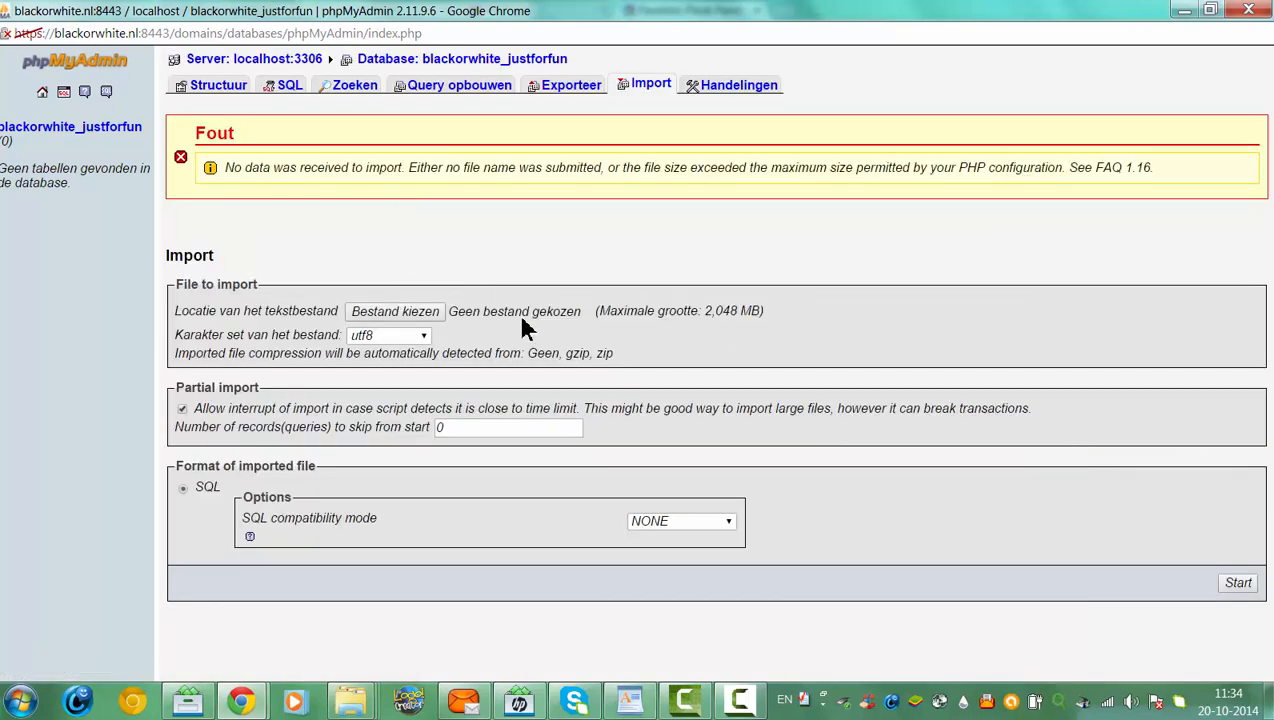
{"action": "left_click", "coordinate": [424, 311]}
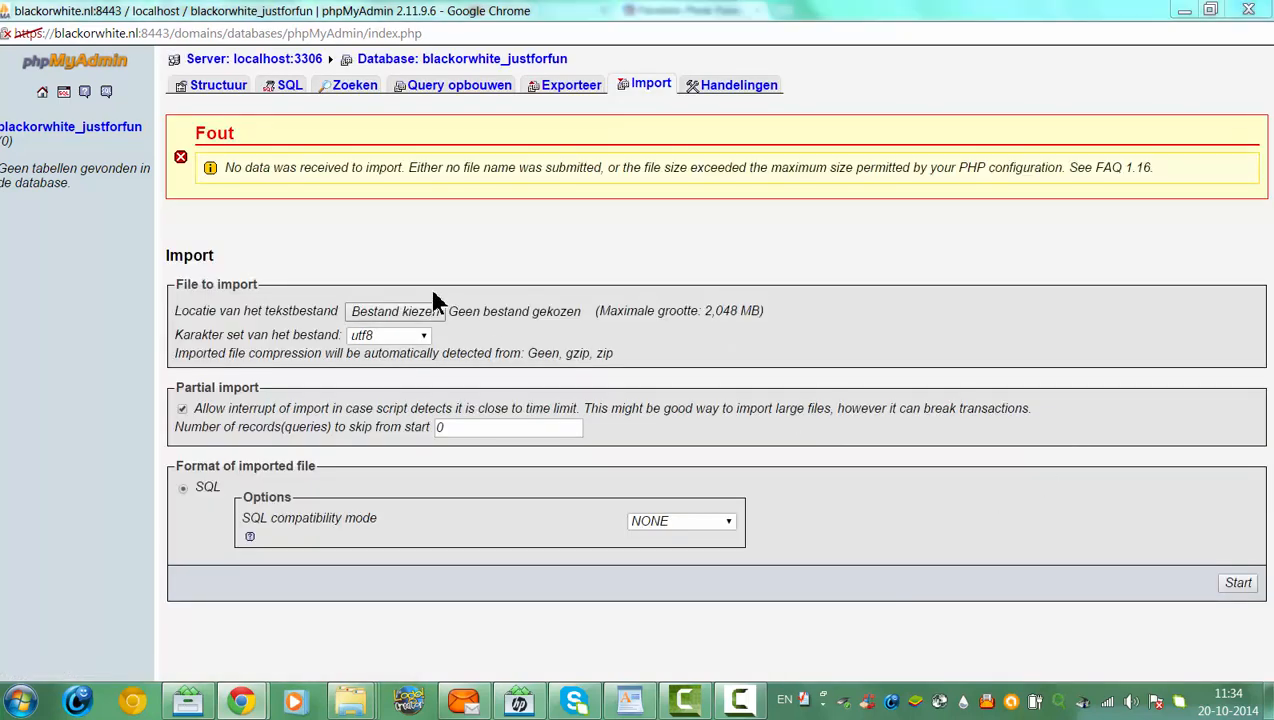
{"action": "left_click", "coordinate": [606, 12]}
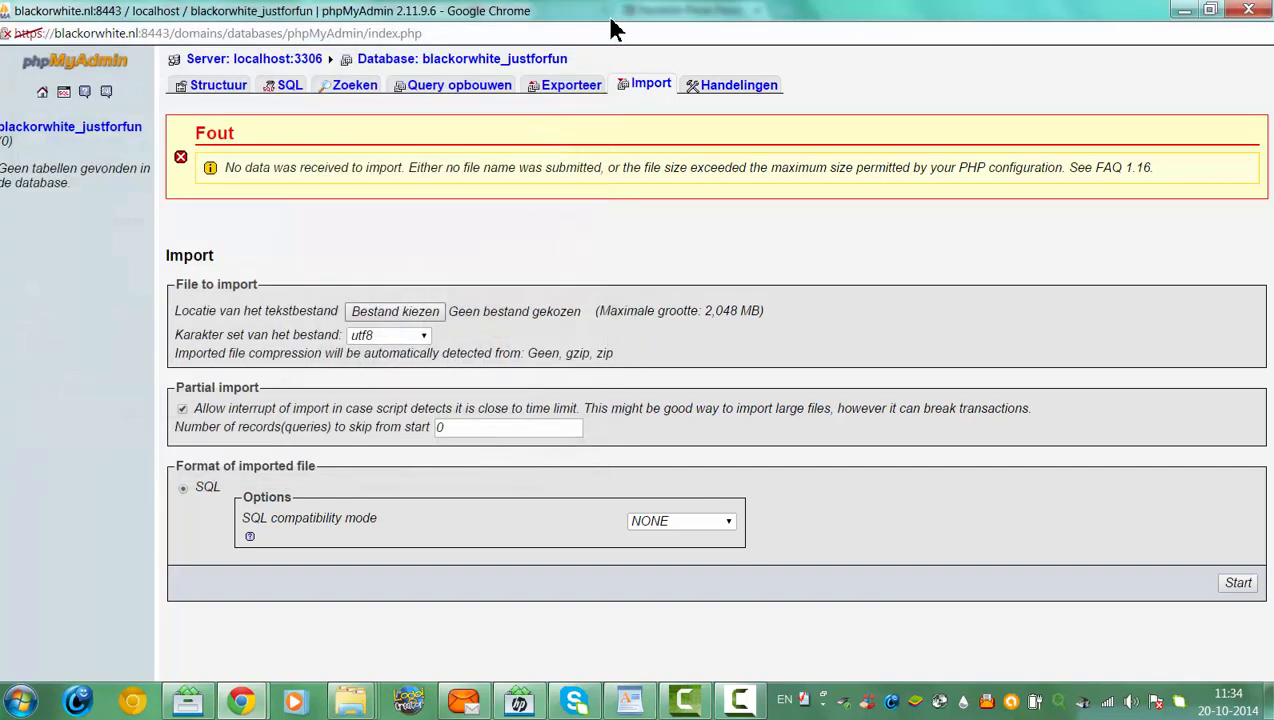
{"action": "left_click", "coordinate": [372, 311]}
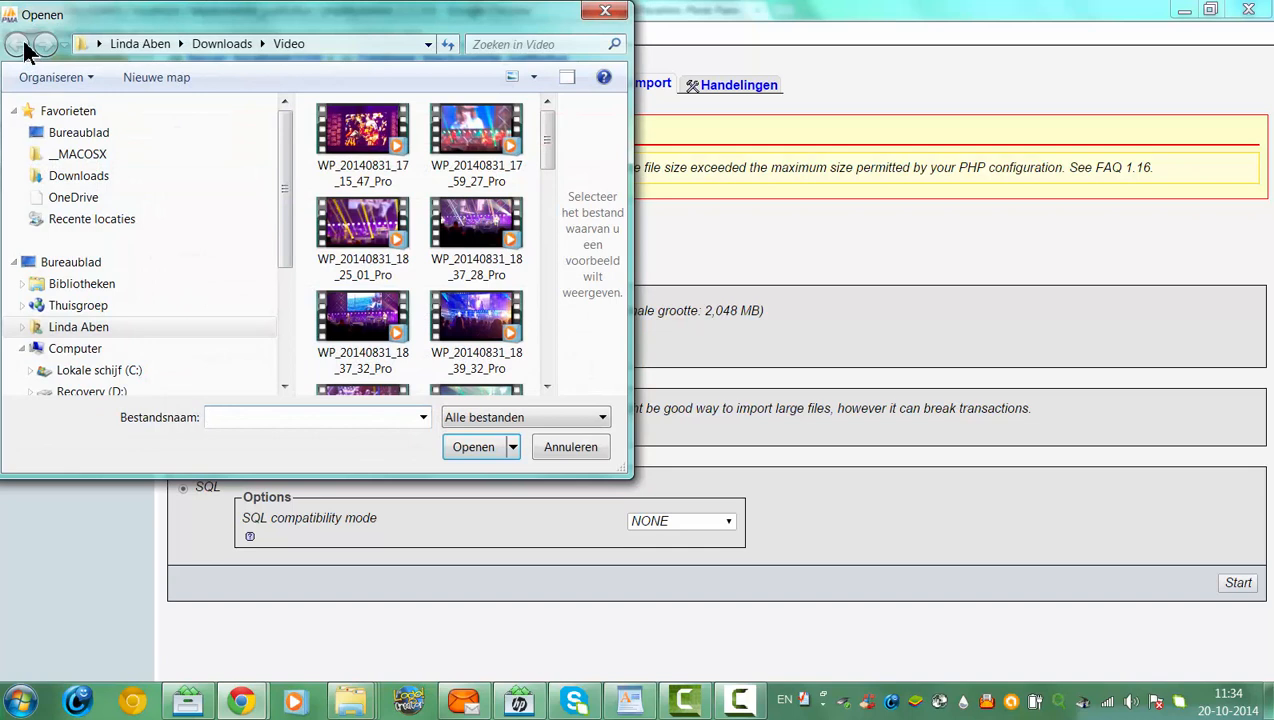
{"action": "left_click", "coordinate": [236, 44]}
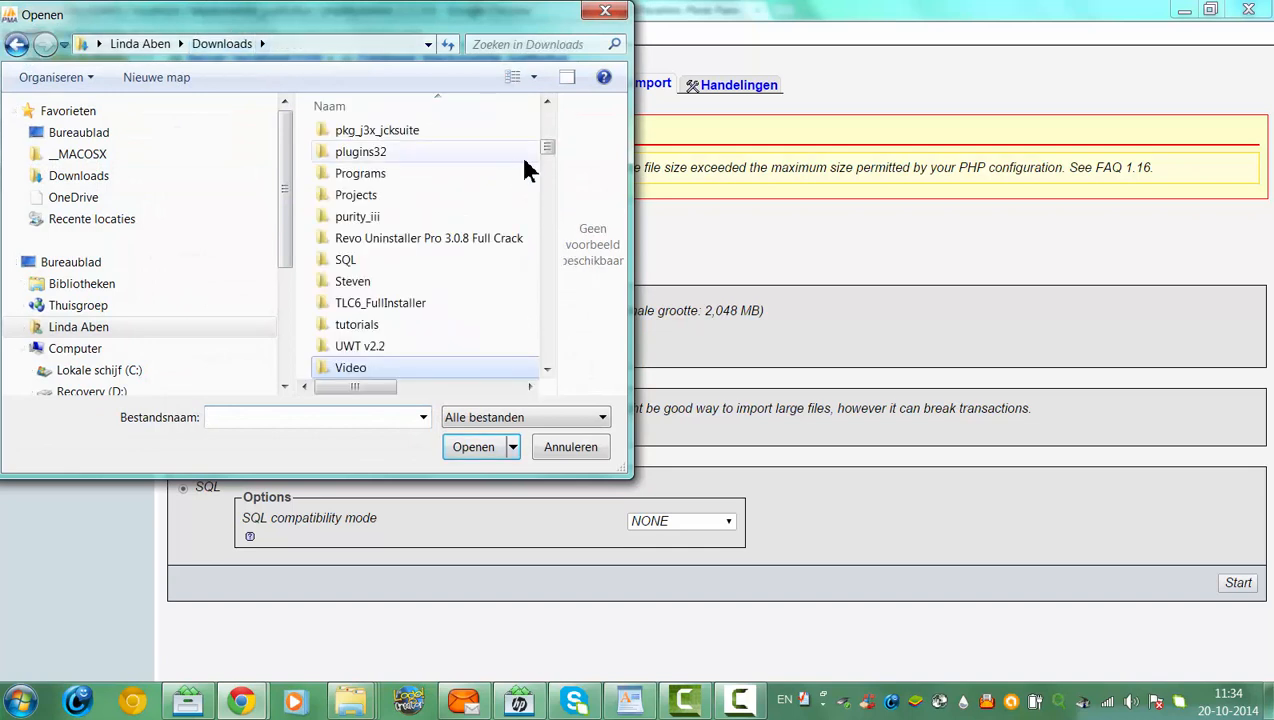
{"action": "scroll", "coordinate": [549, 176], "scroll_direction": "down", "scroll_amount": 6}
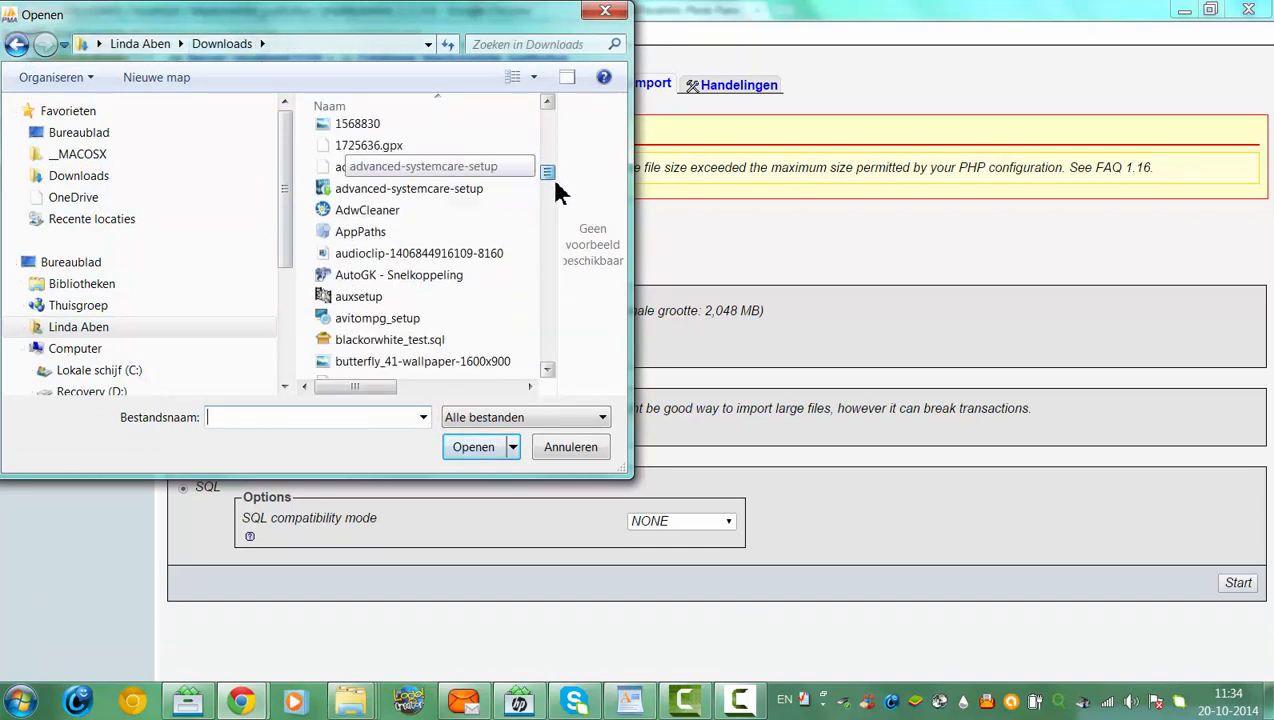
{"action": "scroll", "coordinate": [558, 192], "scroll_direction": "down", "scroll_amount": 2}
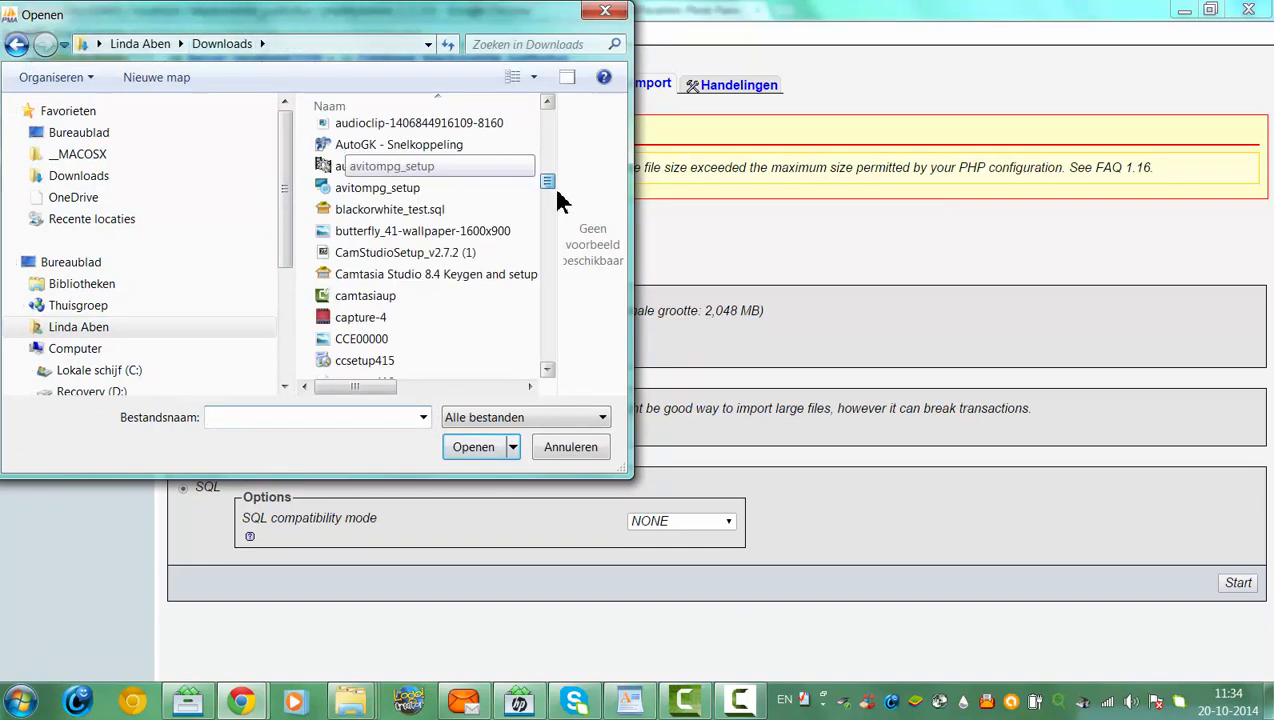
{"action": "left_click", "coordinate": [605, 12]}
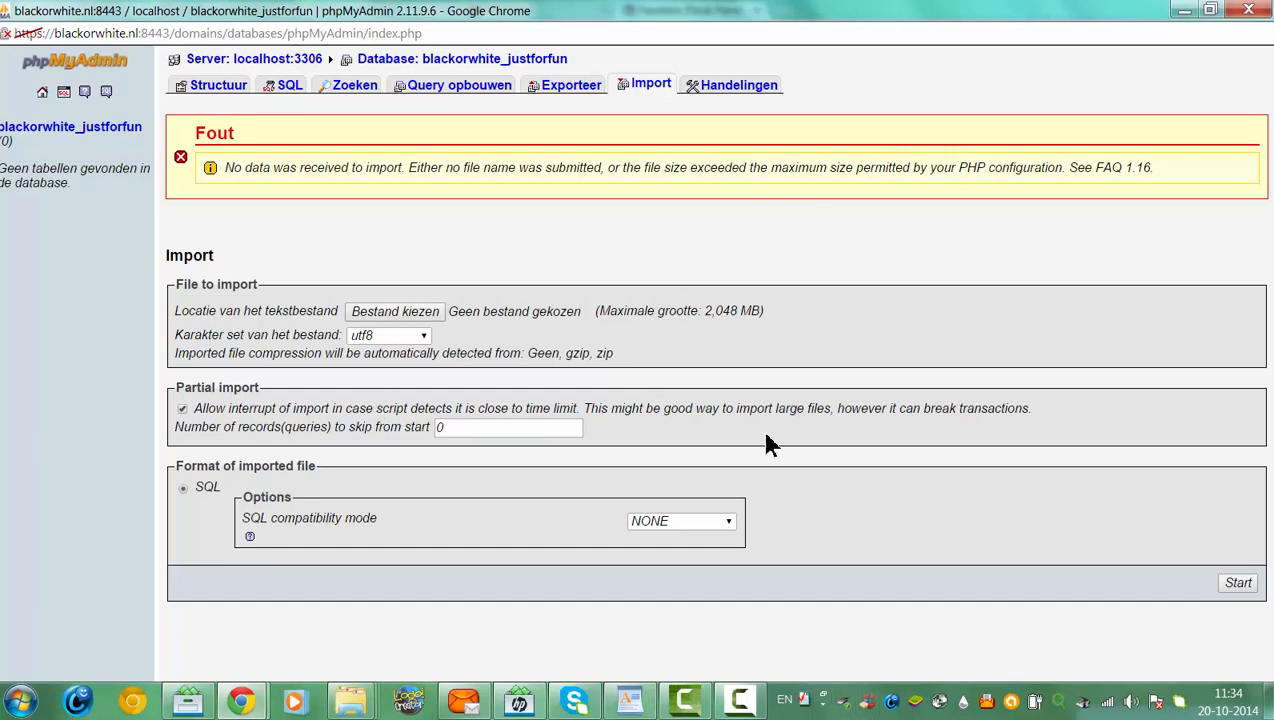
{"action": "left_click", "coordinate": [366, 314]}
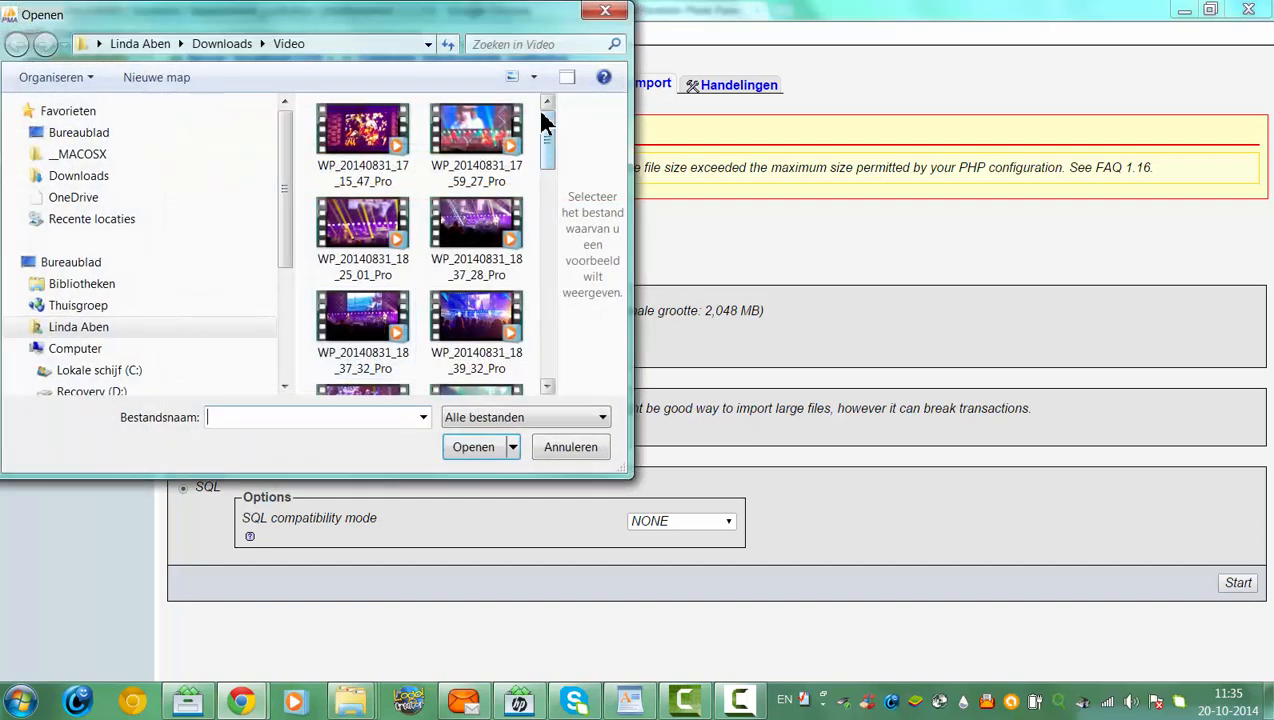
{"action": "left_click", "coordinate": [590, 15]}
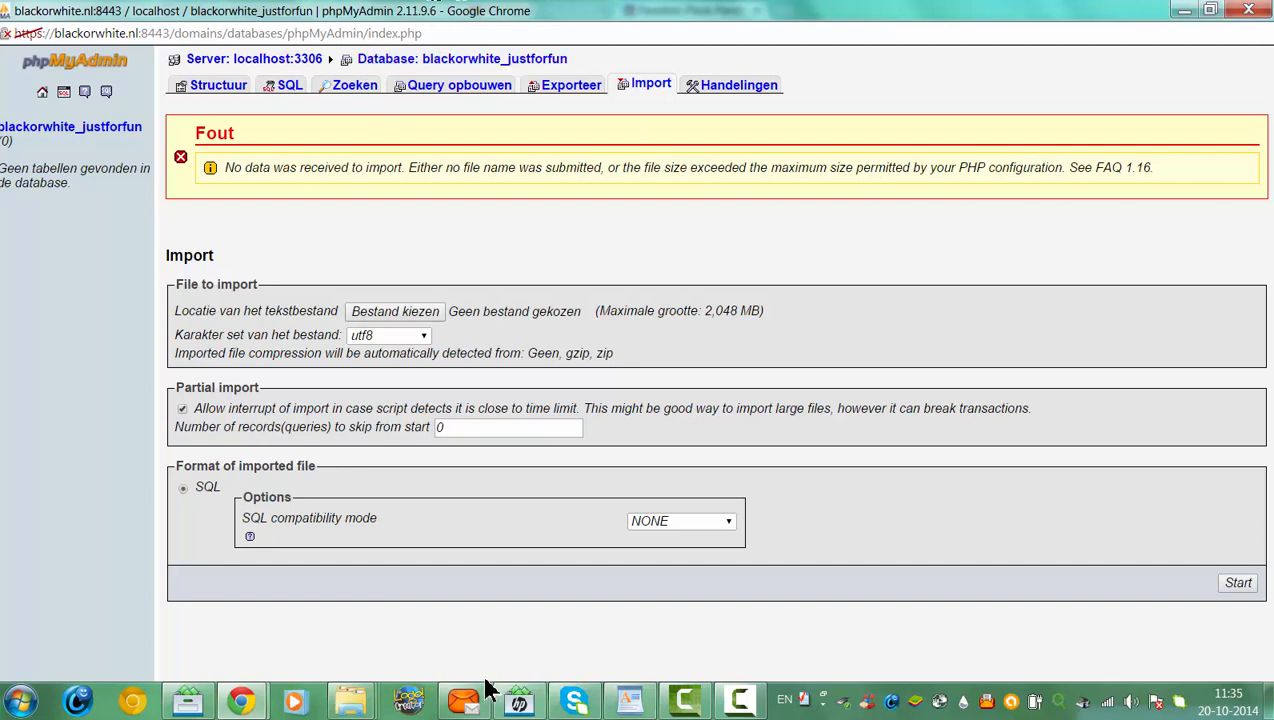
{"action": "mouse_move", "coordinate": [250, 697]}
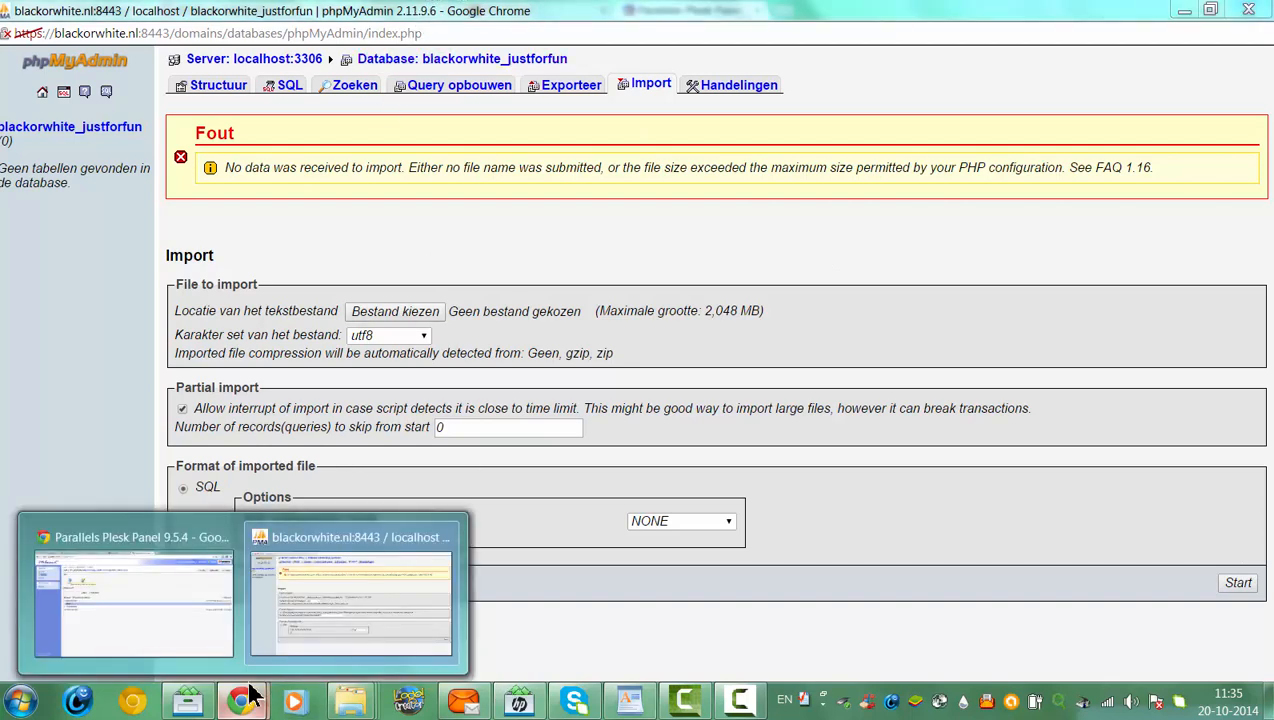
Search Google for 'bigdump' in a new tab of the Plesk browser window
{"action": "left_click", "coordinate": [228, 626]}
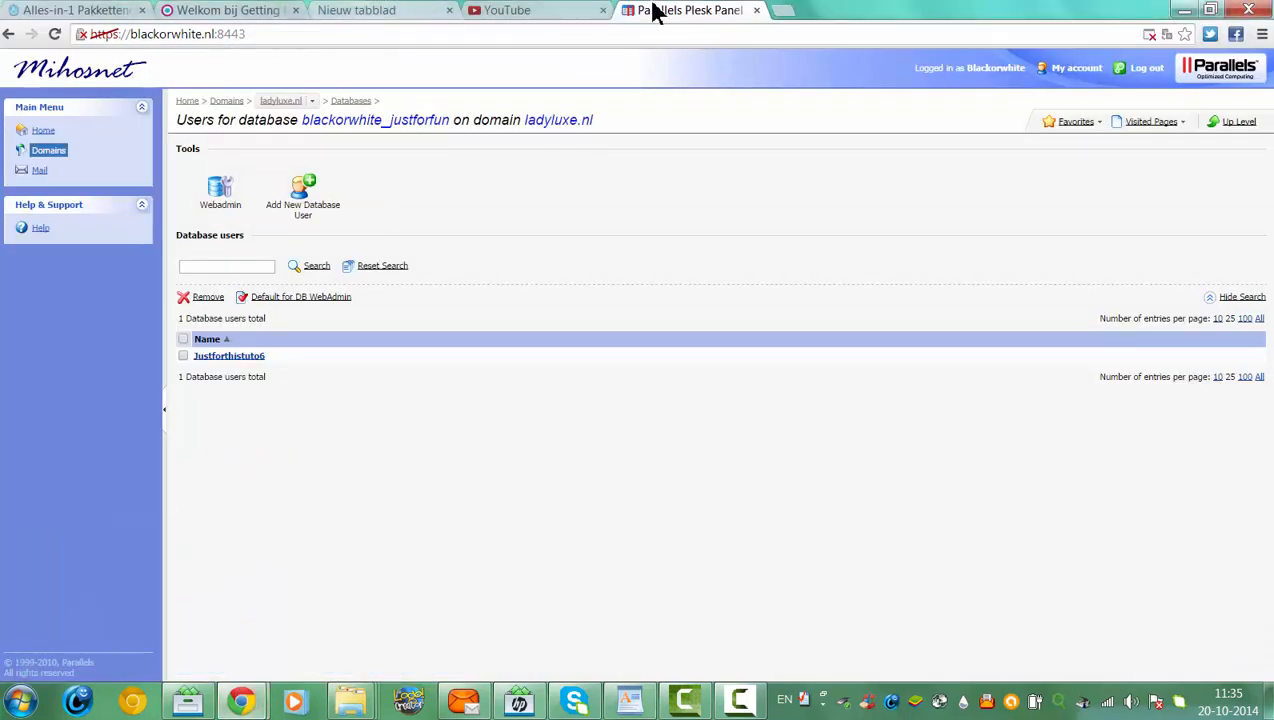
{"action": "left_click", "coordinate": [789, 10]}
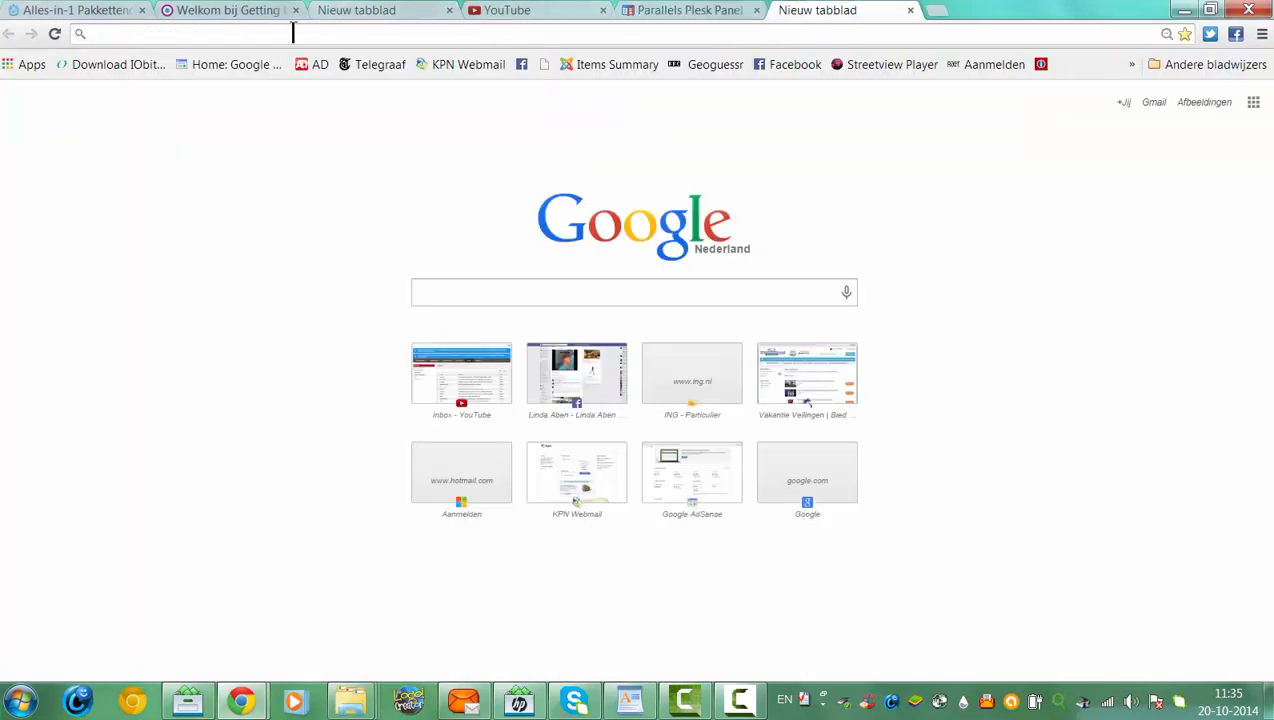
{"action": "left_click", "coordinate": [427, 294]}
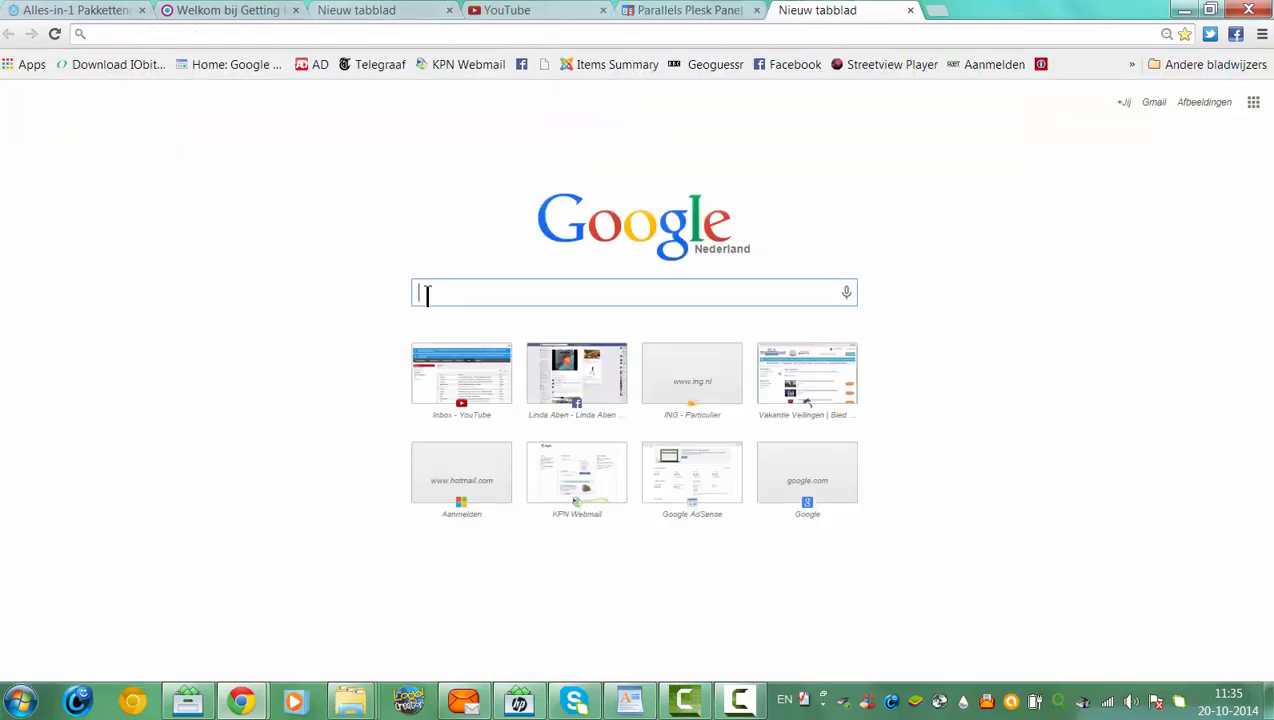
{"action": "type", "text": "bigd"}
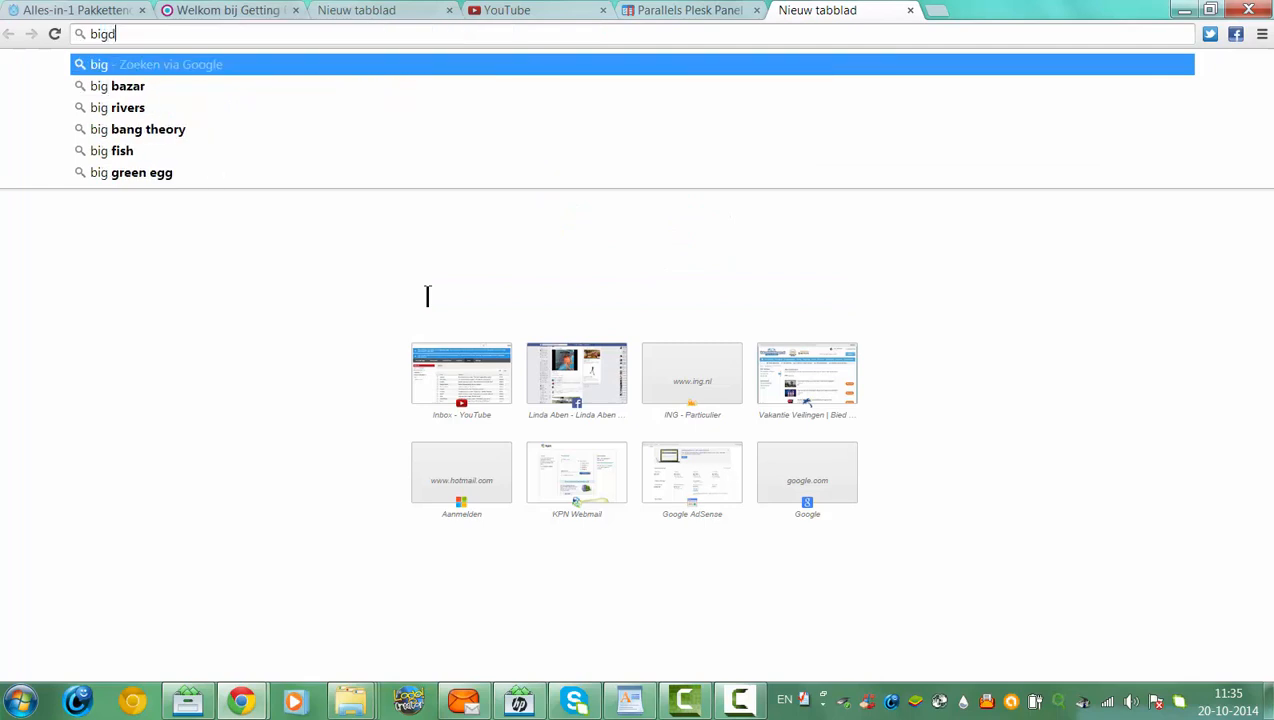
{"action": "type", "text": "ump"}
{"action": "key", "text": "Return"}
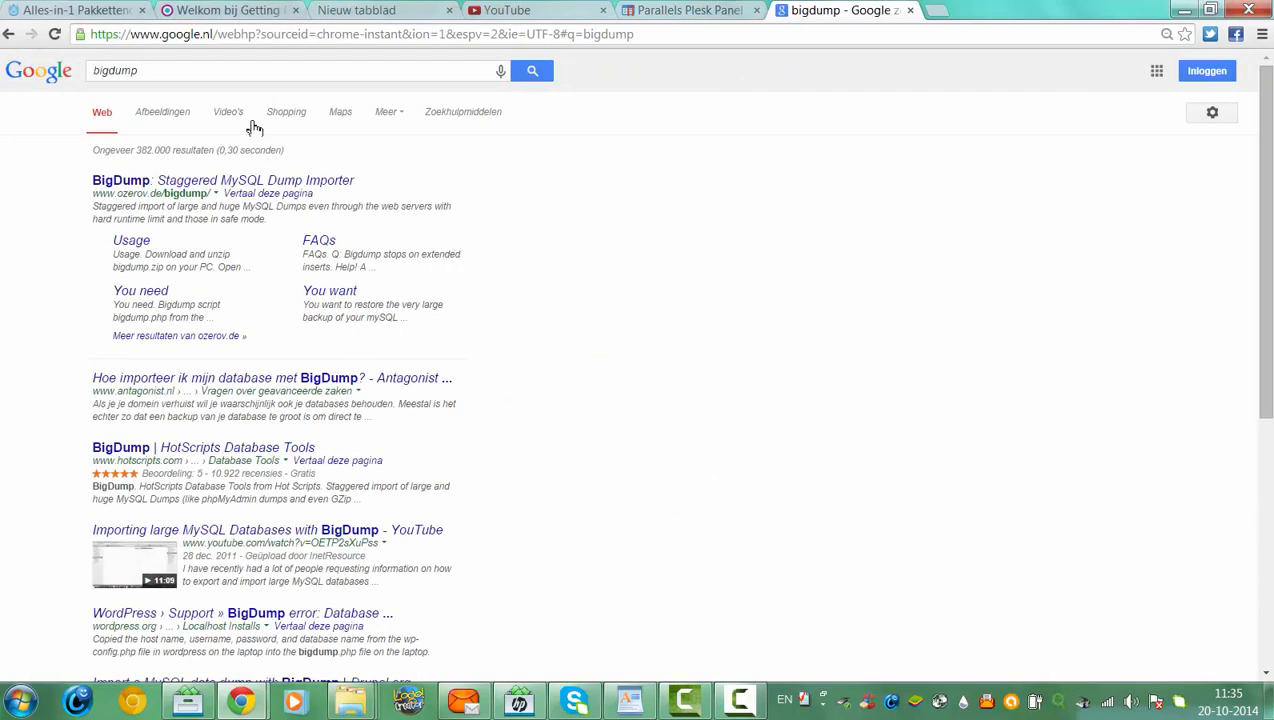
Download BigDump ver. 0.35b from ozerov.de and open bigdump.php from bigdump.zip in WordPad
{"action": "left_click", "coordinate": [213, 184]}
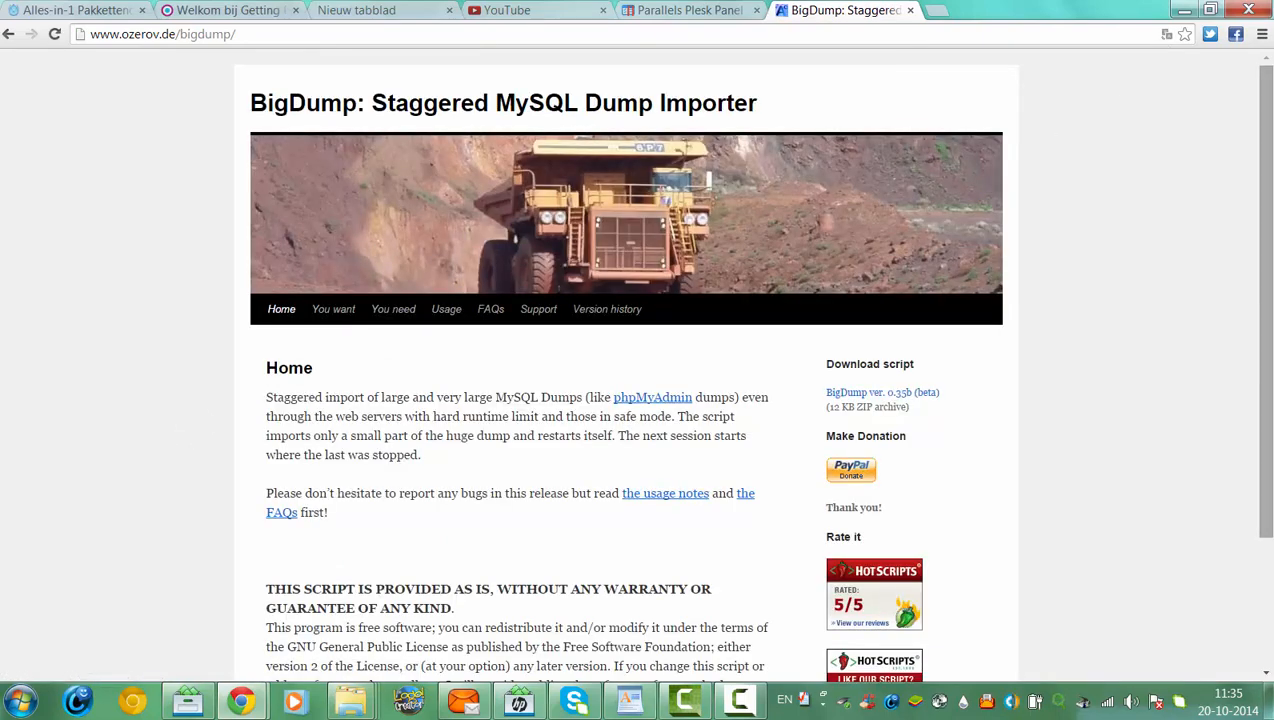
{"action": "scroll", "coordinate": [1135, 179], "scroll_direction": "down", "scroll_amount": 3}
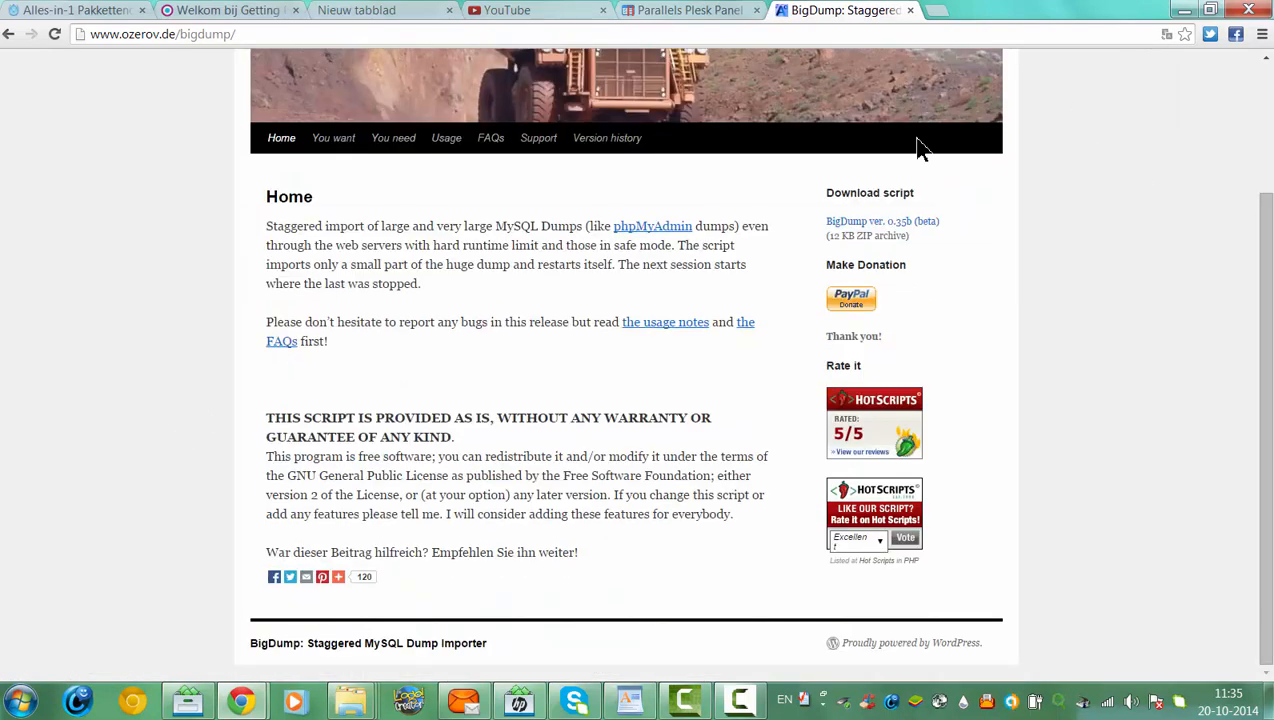
{"action": "left_click", "coordinate": [887, 222]}
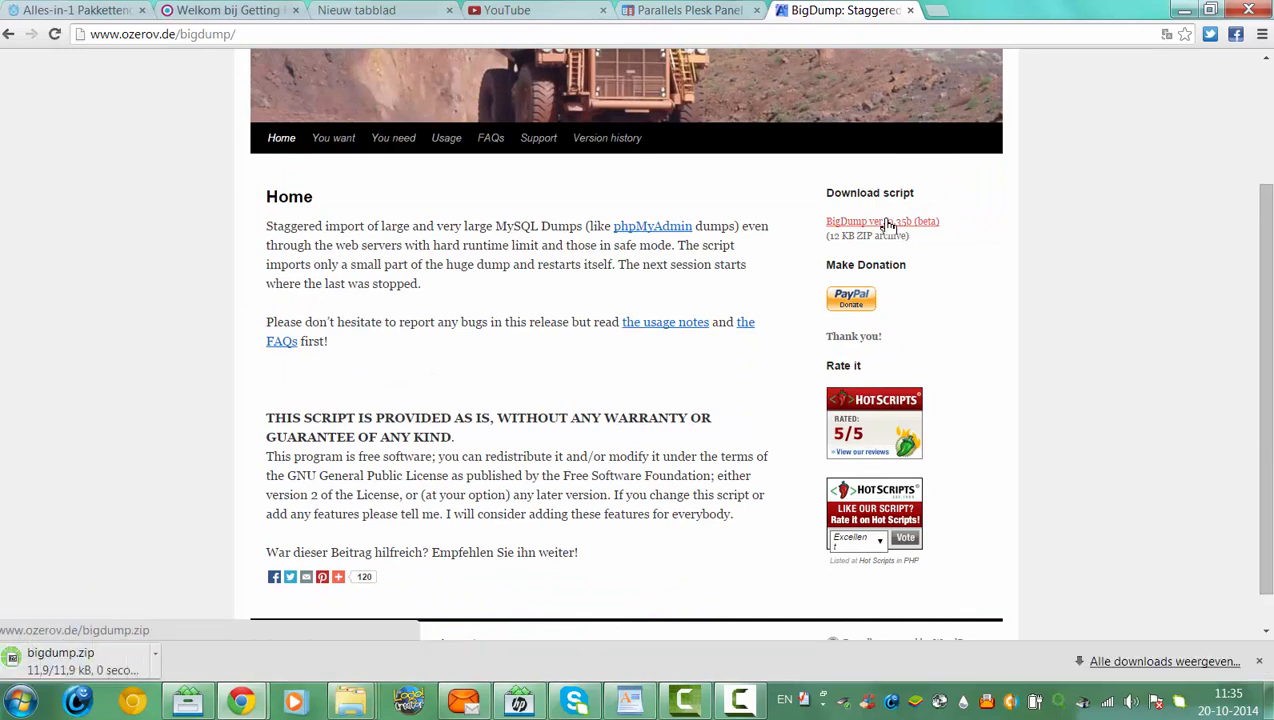
{"action": "left_click", "coordinate": [110, 666]}
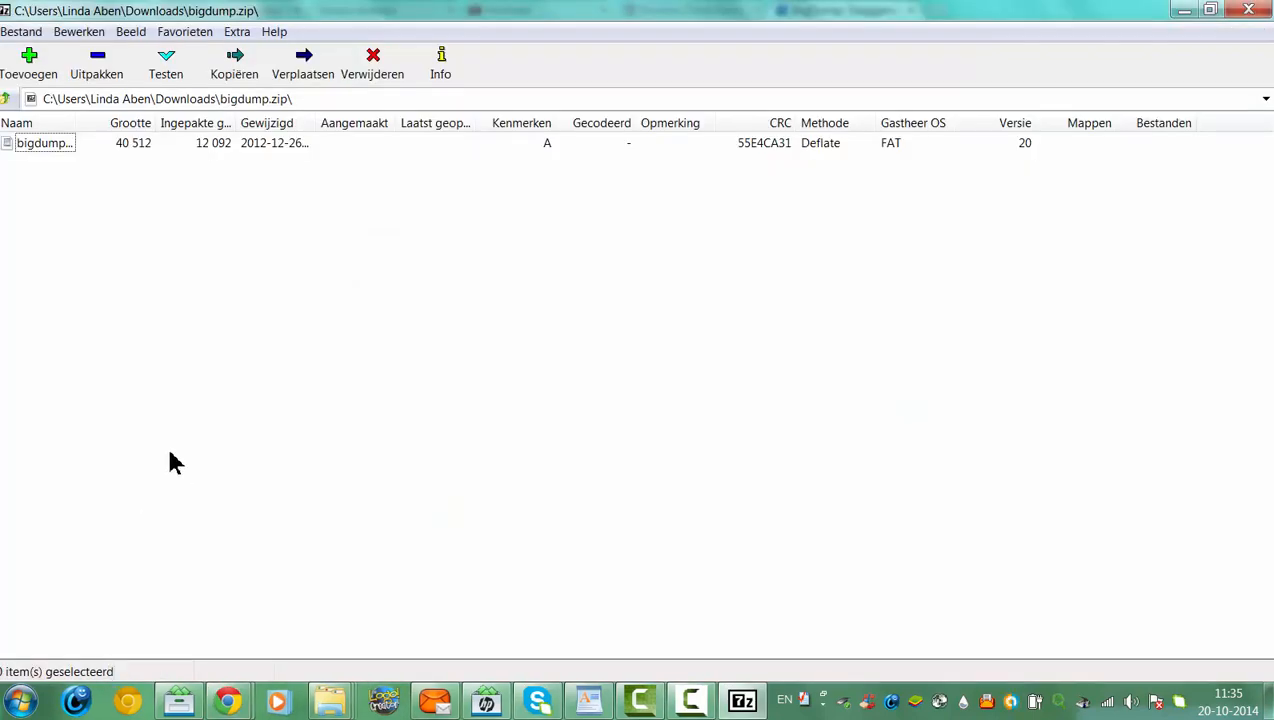
{"action": "double_click", "coordinate": [42, 146]}
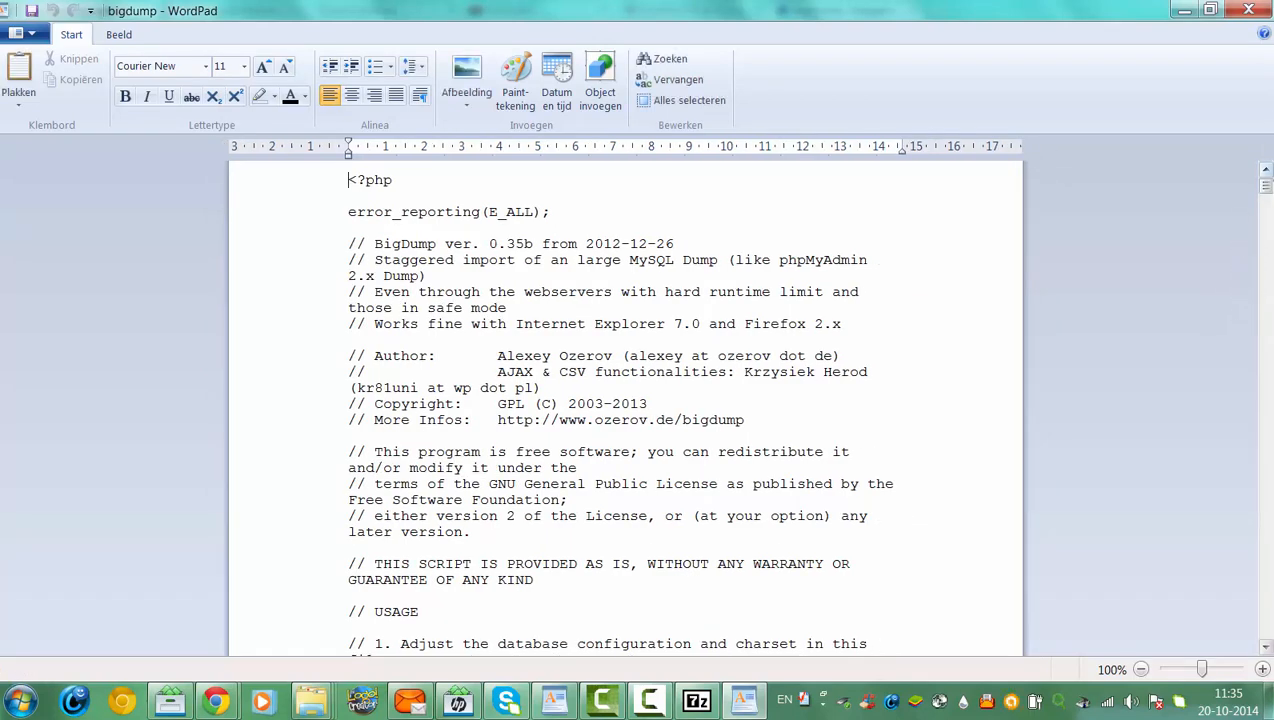
{"action": "left_click_drag", "start_coordinate": [1266, 190], "coordinate": [1270, 210]}
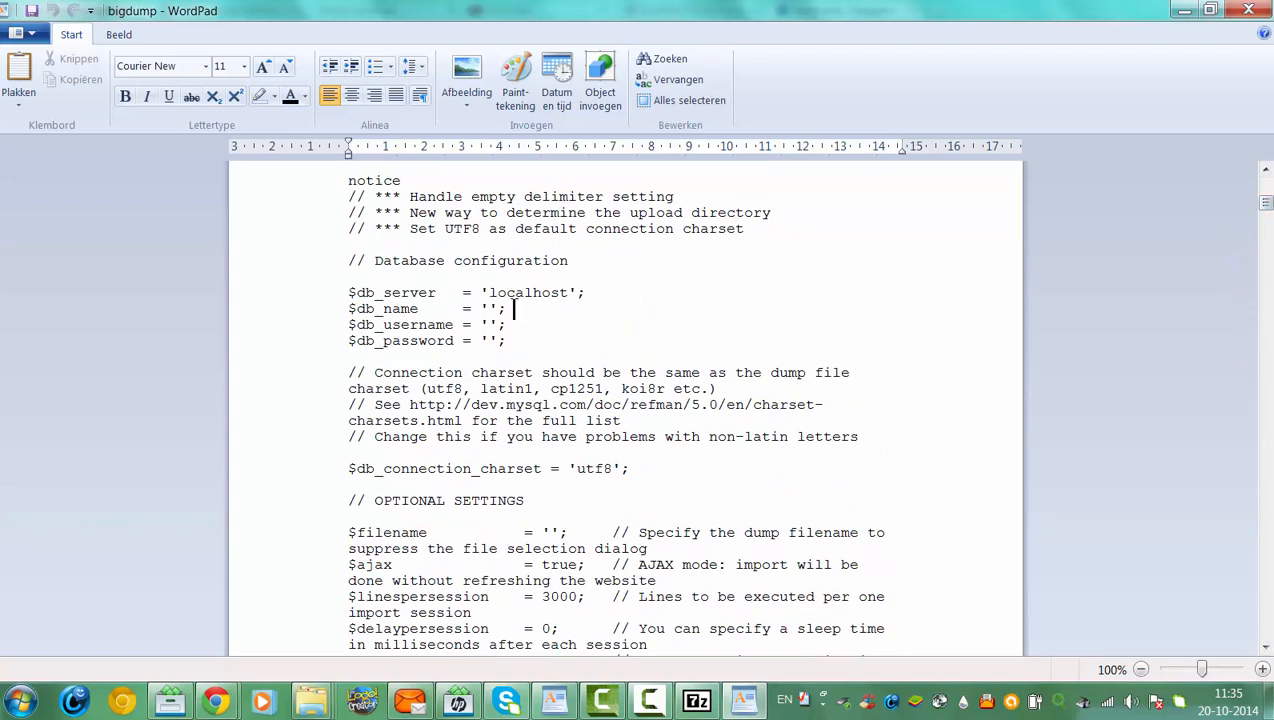
Copy 'blackorwhite_justforfun' from phpMyAdmin's sidebar and paste it into the $db_name quotes in WordPad
{"action": "left_click", "coordinate": [742, 700]}
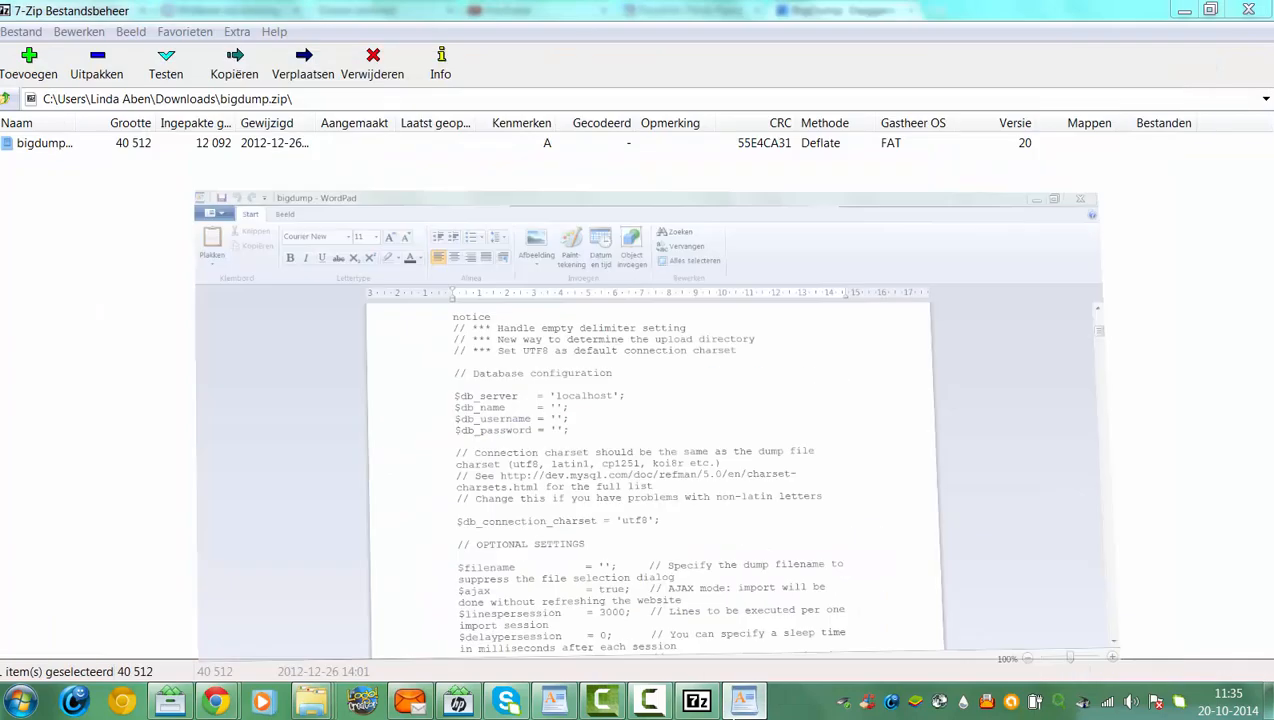
{"action": "left_click", "coordinate": [742, 700]}
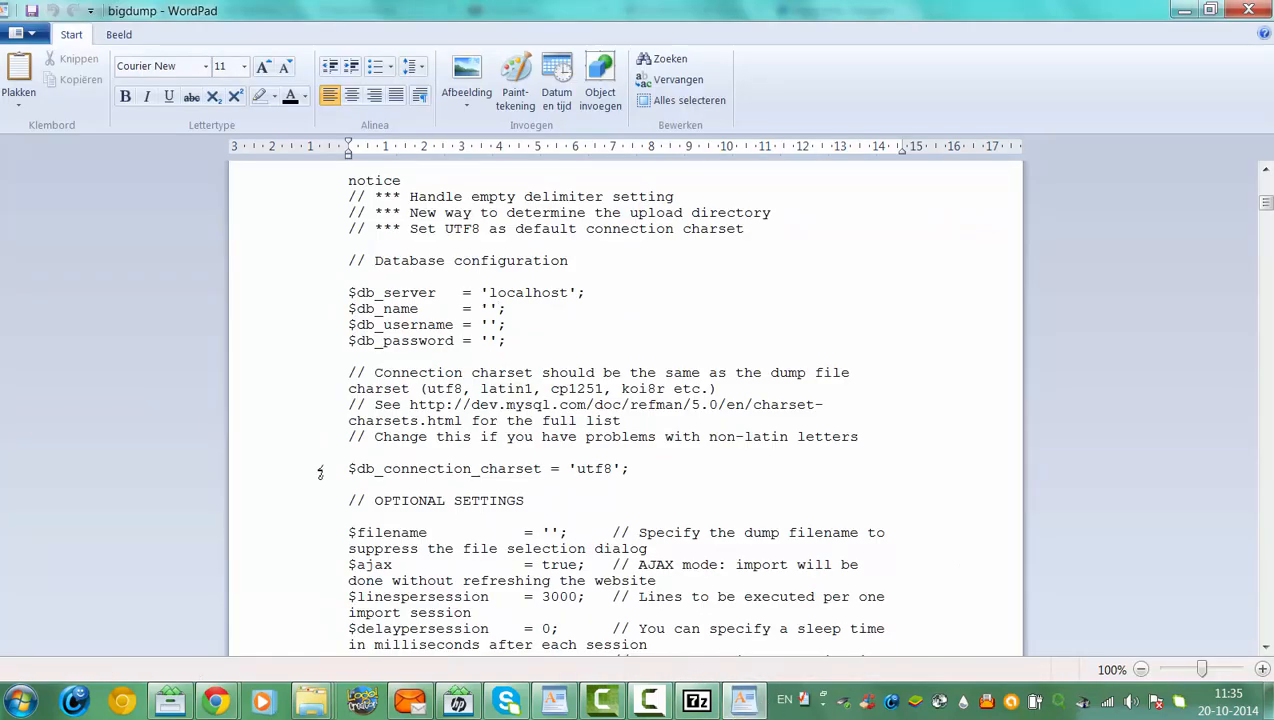
{"action": "mouse_move", "coordinate": [215, 700]}
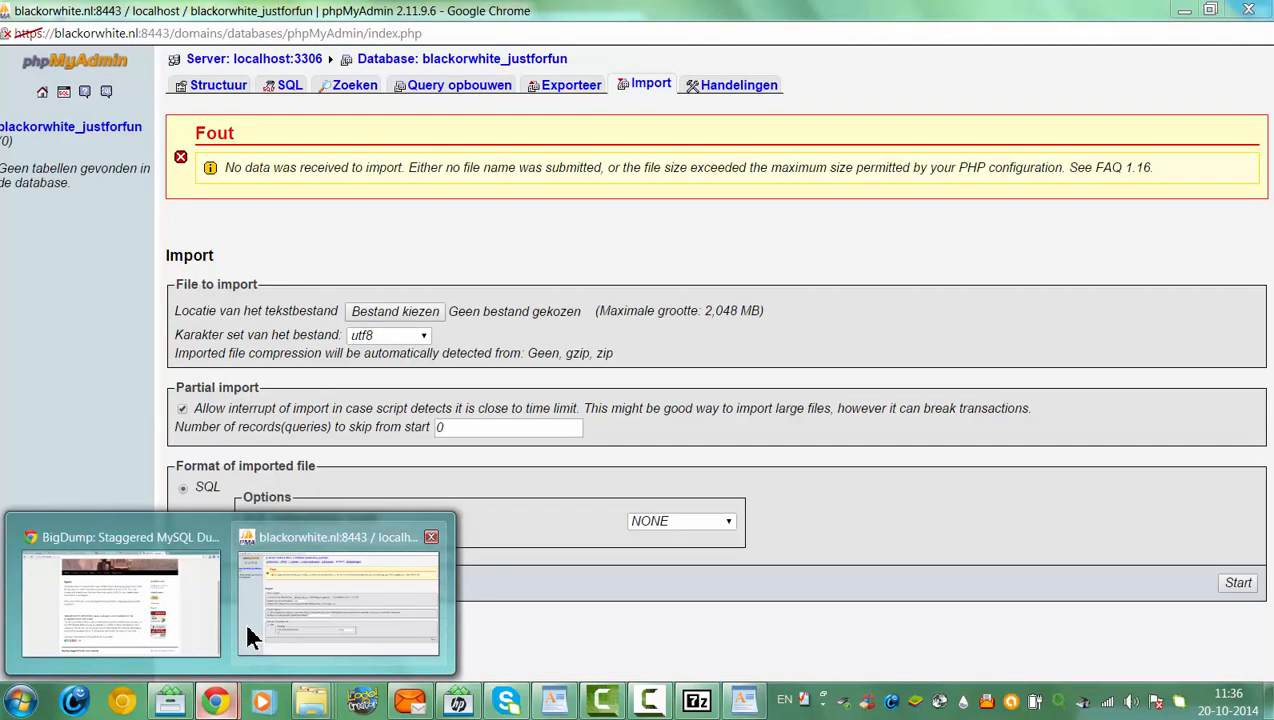
{"action": "left_click", "coordinate": [250, 637]}
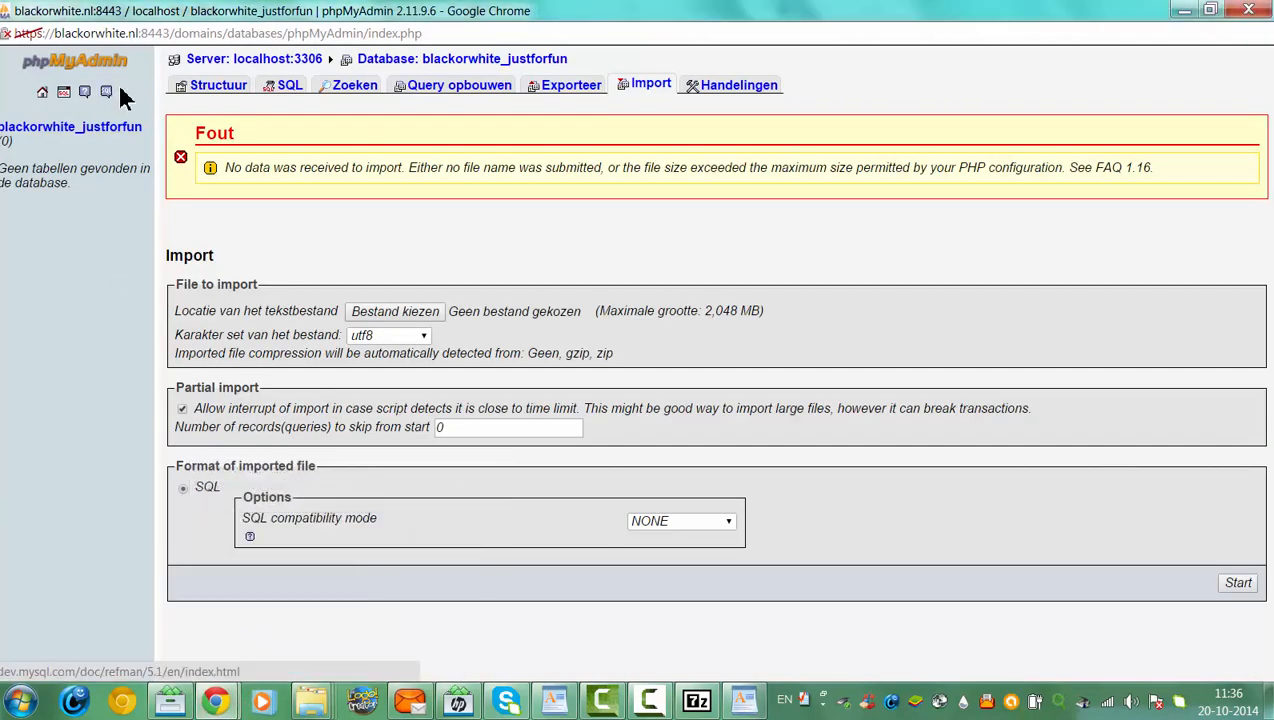
{"action": "left_click_drag", "start_coordinate": [146, 128], "coordinate": [0, 130]}
{"action": "key", "text": "ctrl+c"}
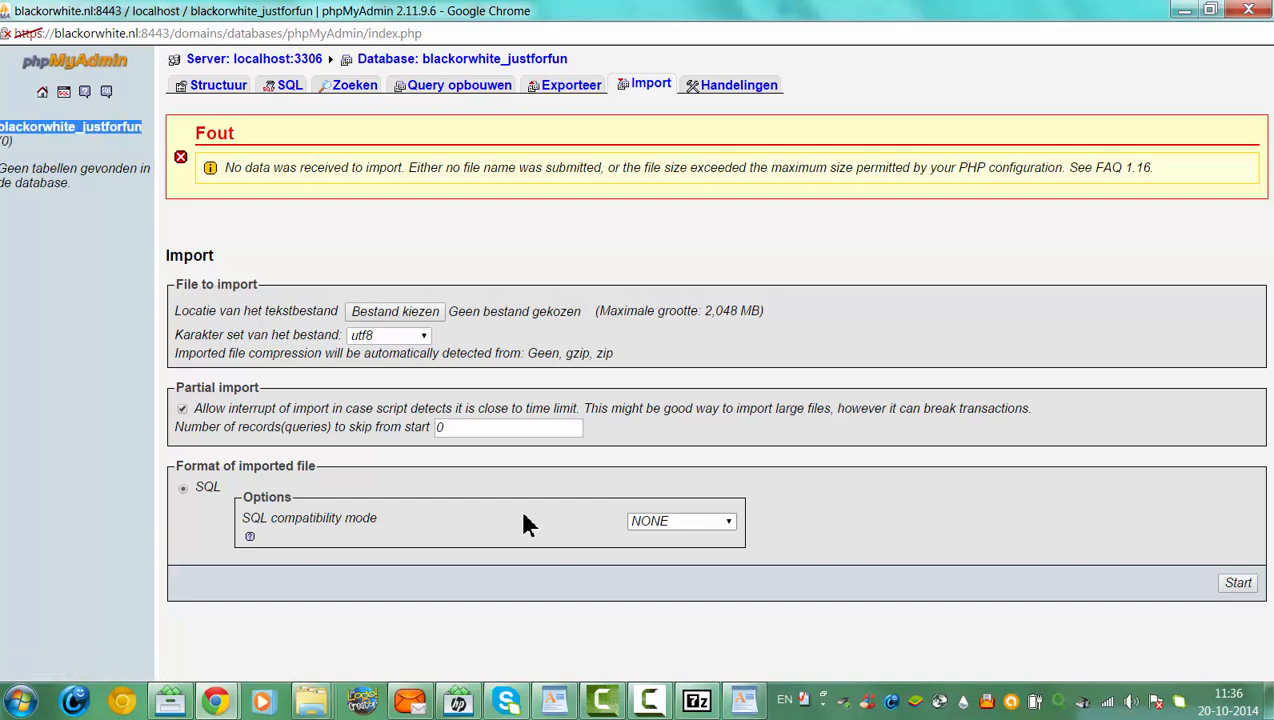
{"action": "left_click", "coordinate": [759, 705]}
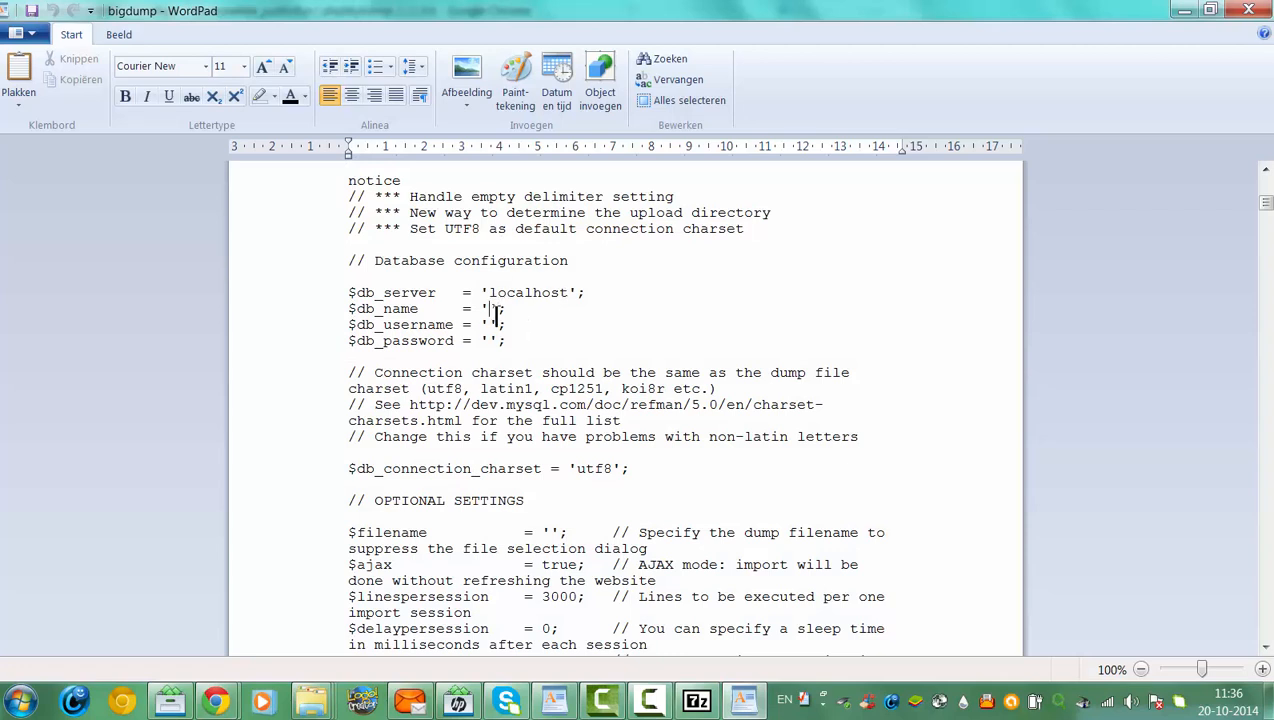
{"action": "left_click", "coordinate": [489, 310]}
{"action": "key", "text": "ctrl+v"}
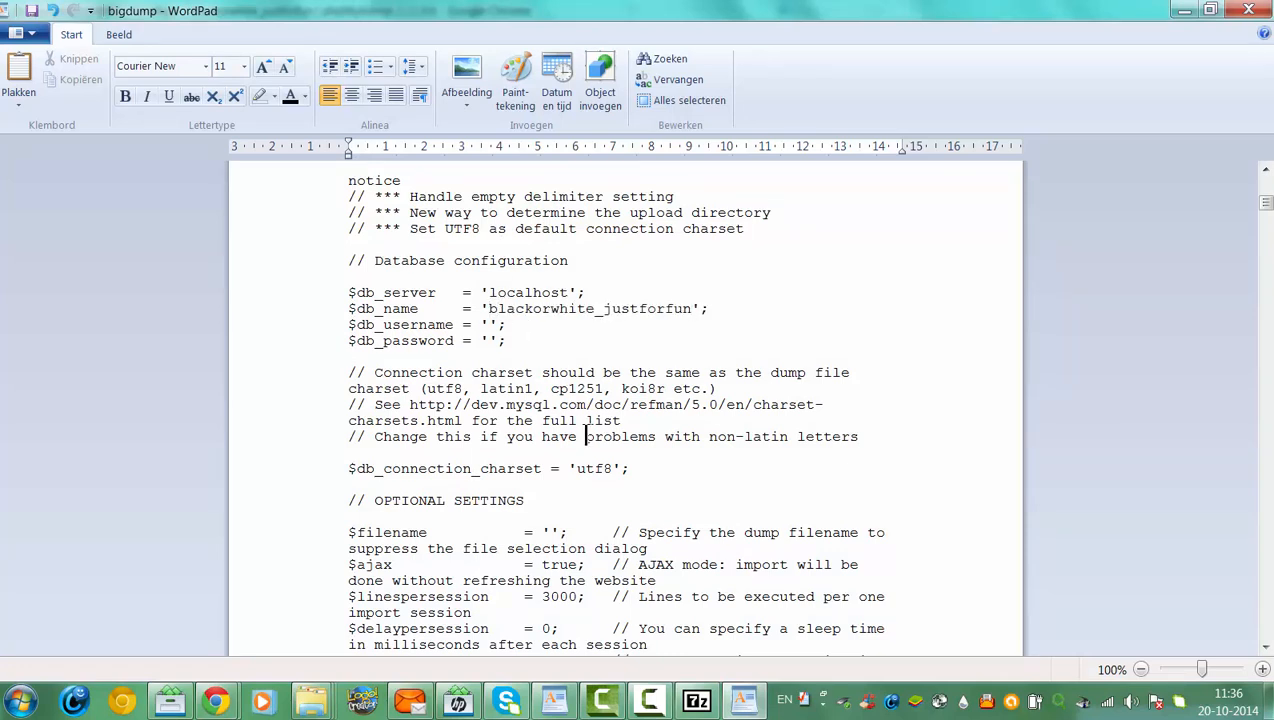
Close the phpMyAdmin browser window, leaving the BigDump web page in front
{"action": "mouse_move", "coordinate": [225, 706]}
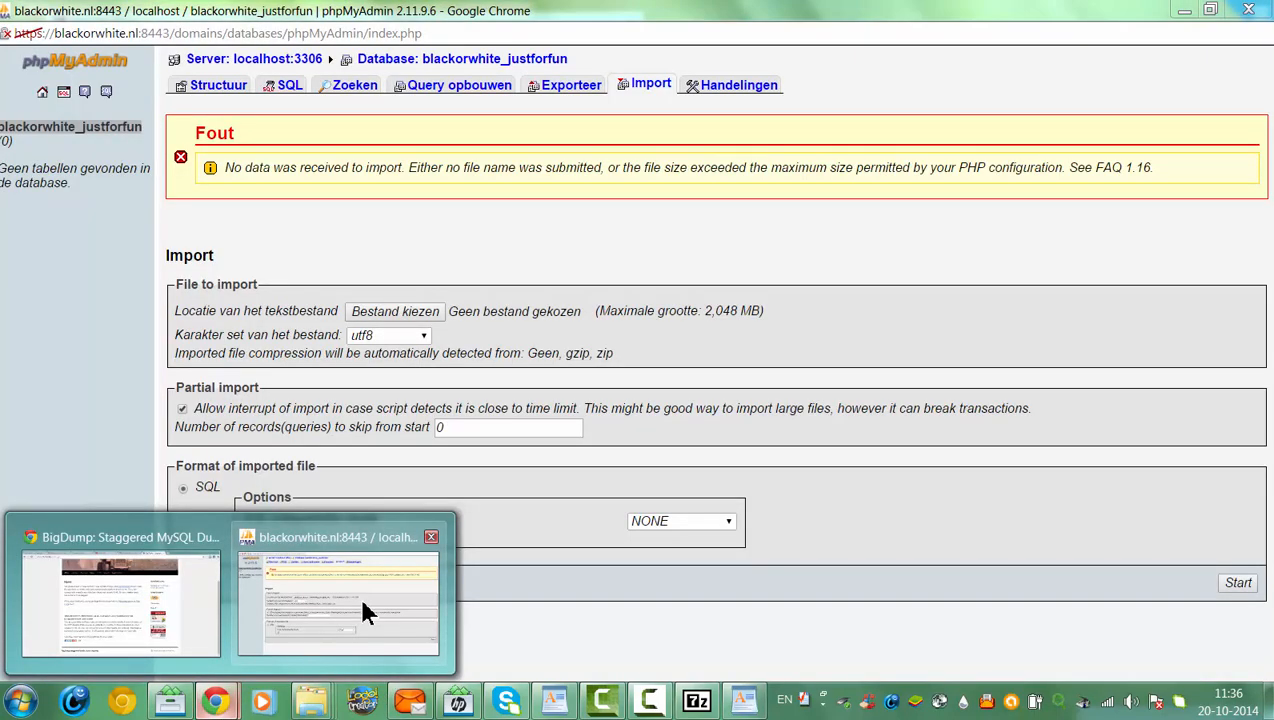
{"action": "left_click", "coordinate": [358, 593]}
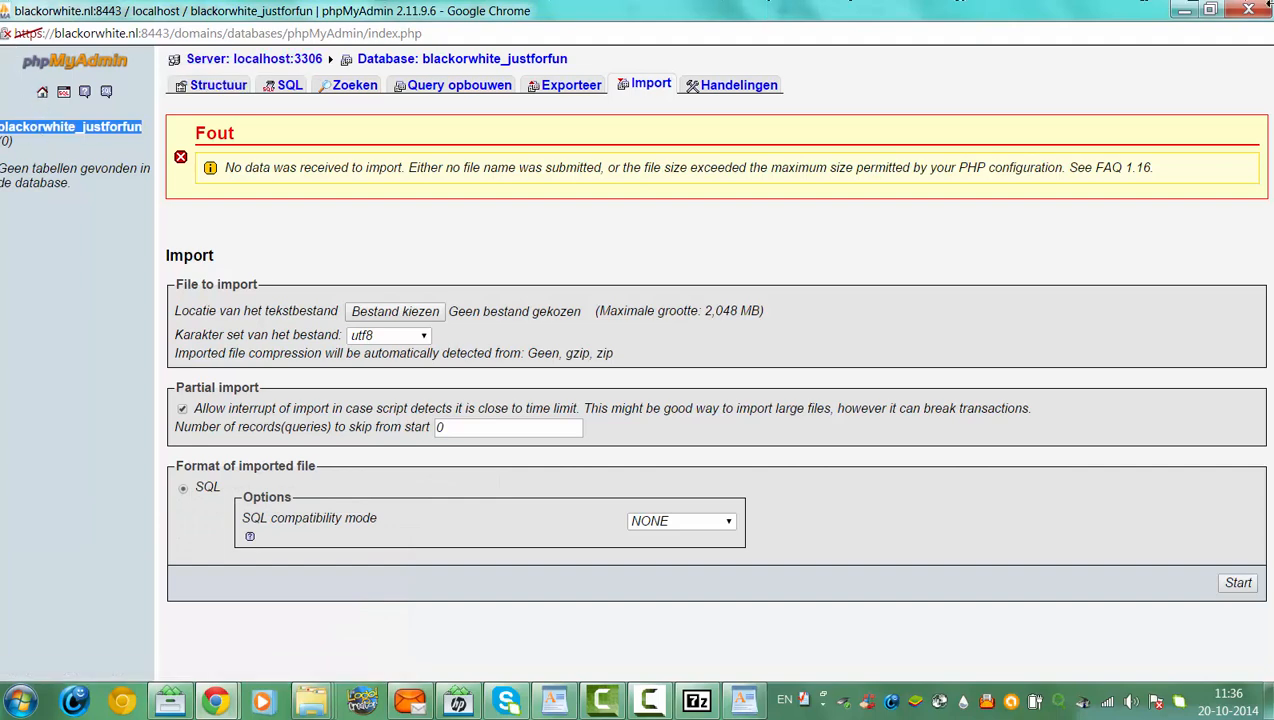
{"action": "left_click", "coordinate": [1251, 9]}
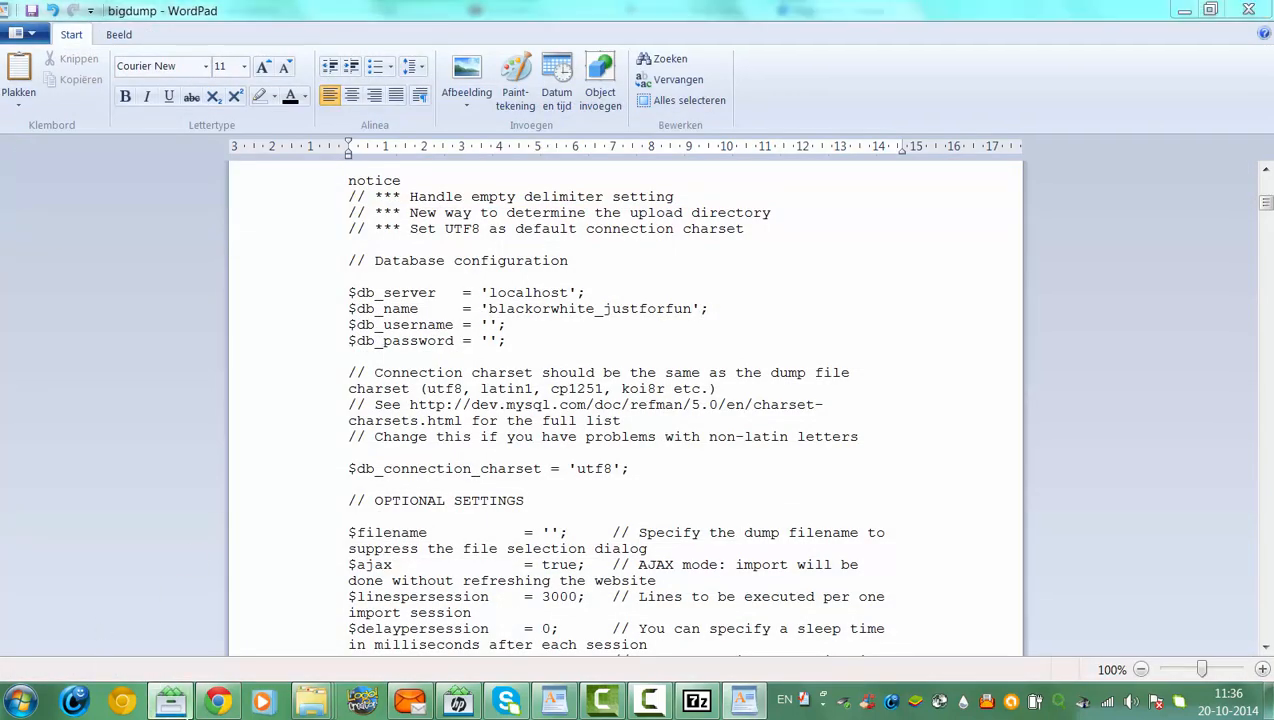
{"action": "left_click", "coordinate": [218, 700]}
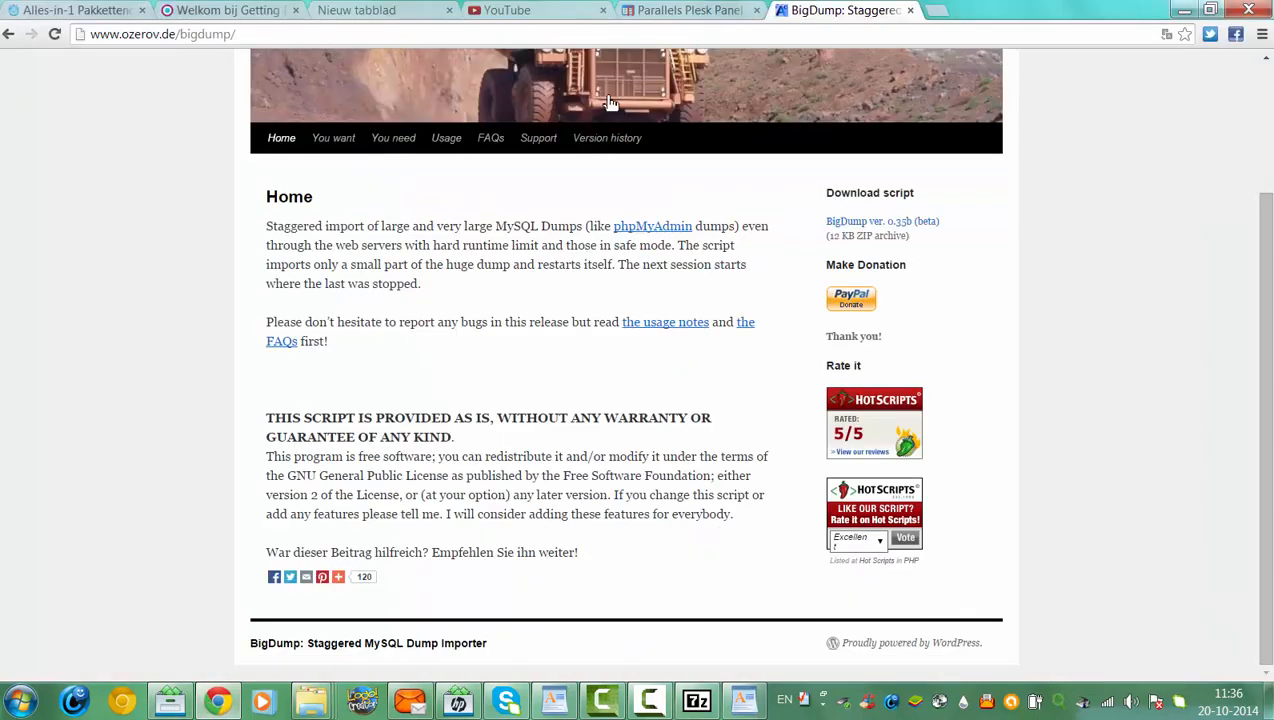
Copy the database user's name from the Plesk database users page into $db_username in the bigdump script
{"action": "left_click", "coordinate": [695, 11]}
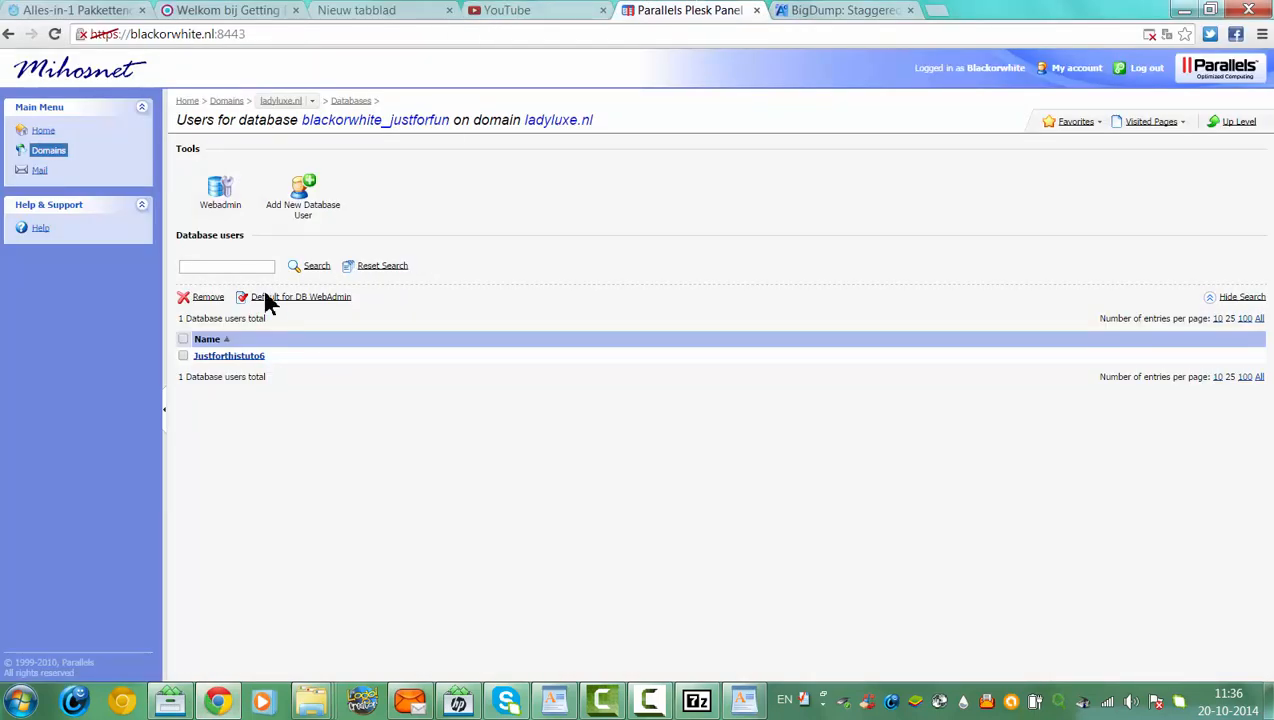
{"action": "left_click_drag", "start_coordinate": [262, 357], "coordinate": [198, 367]}
{"action": "key", "text": "ctrl+c"}
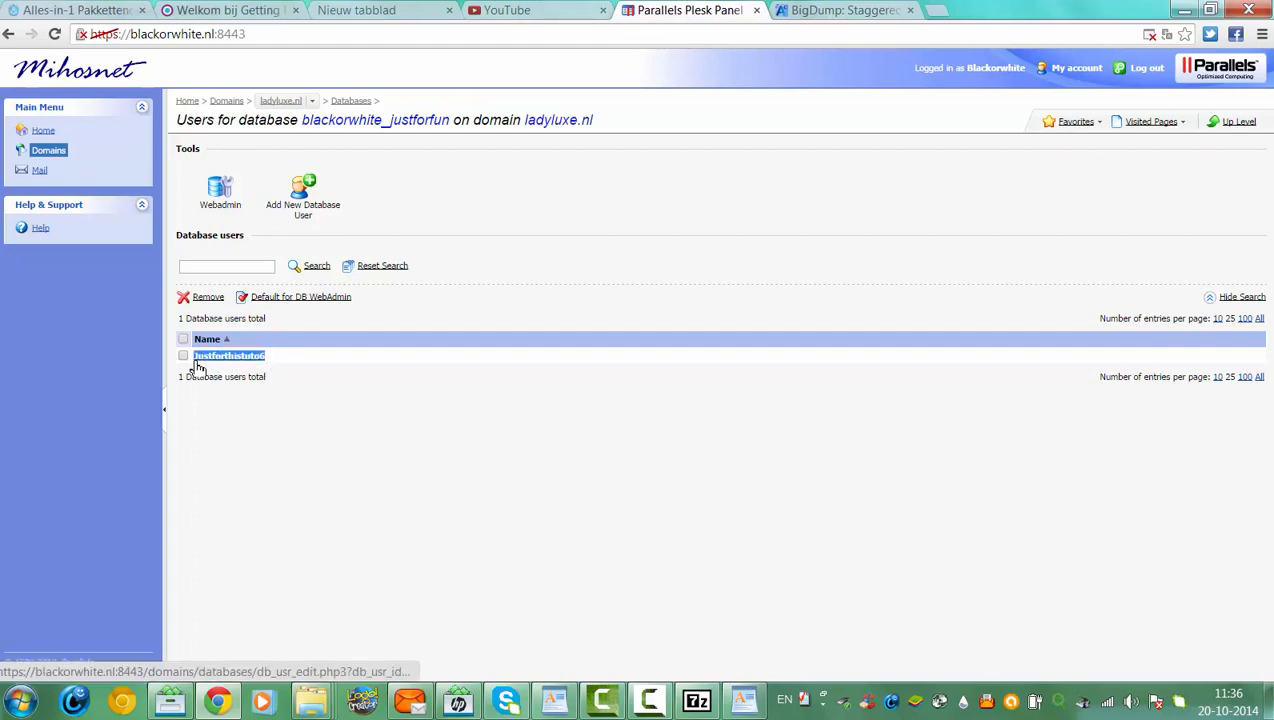
{"action": "left_click", "coordinate": [183, 355]}
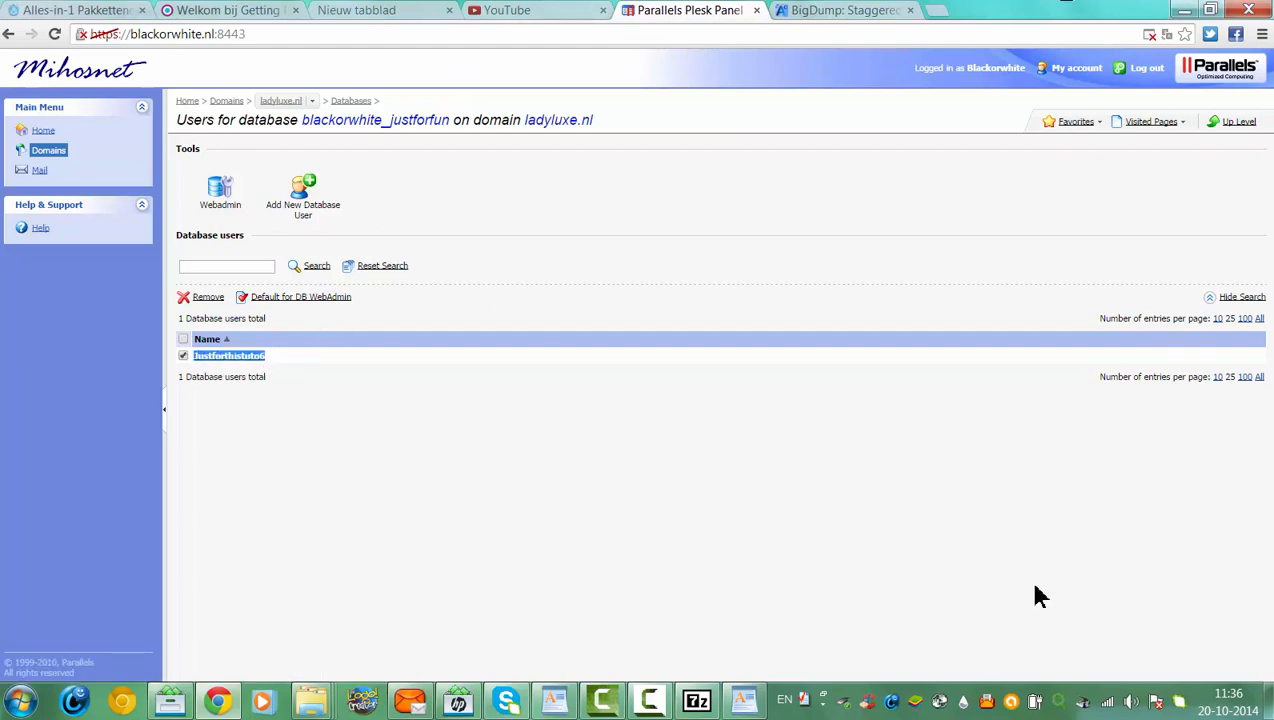
{"action": "left_click", "coordinate": [744, 700]}
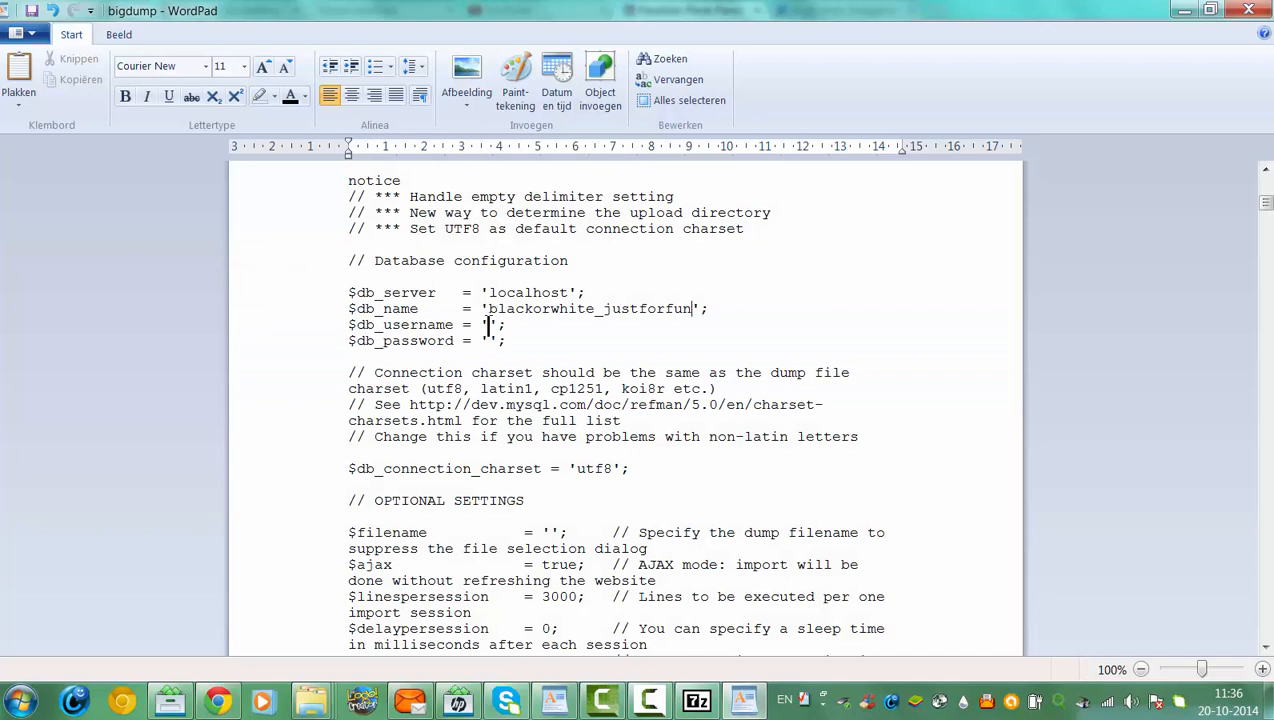
{"action": "left_click", "coordinate": [489, 324]}
{"action": "key", "text": "ctrl+v"}
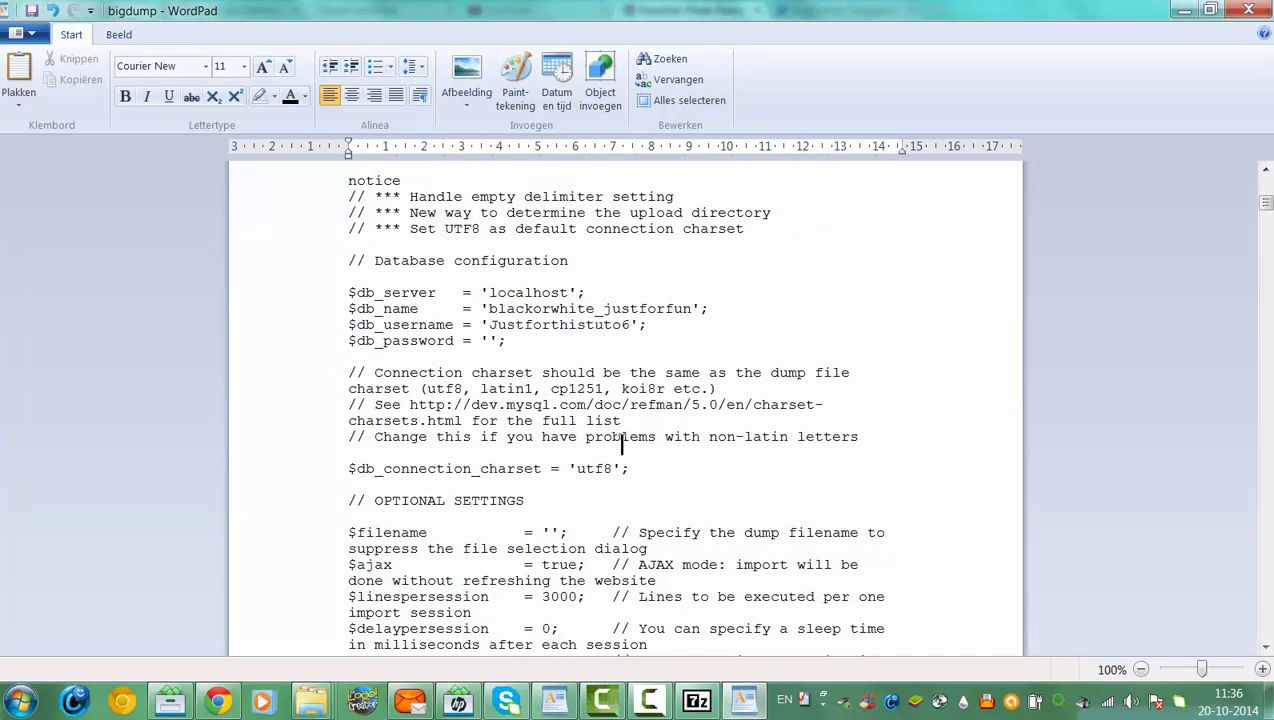
Enter the database password in $db_password and set $filename to 'yourbigsqldata.sql'
{"action": "left_click", "coordinate": [490, 340]}
{"action": "type", "text": "justforthist"}
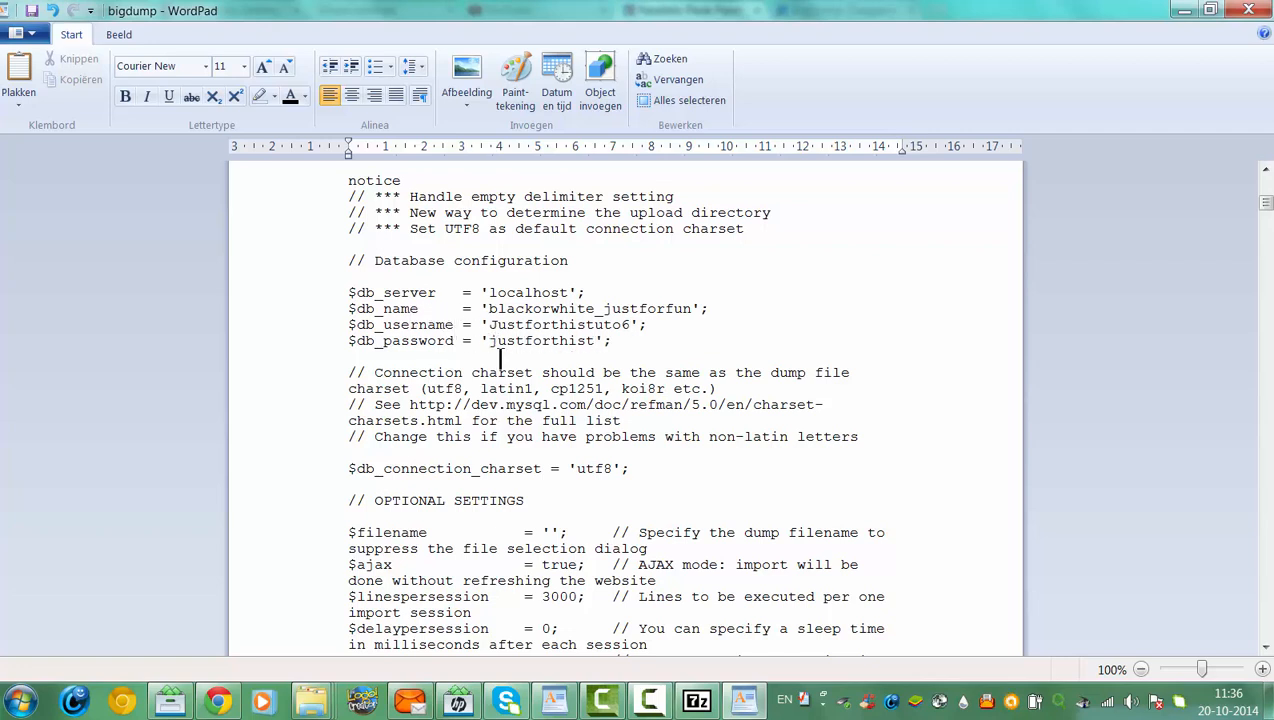
{"action": "type", "text": "utorial"}
{"action": "left_click", "coordinate": [552, 537]}
{"action": "type", "text": "your"}
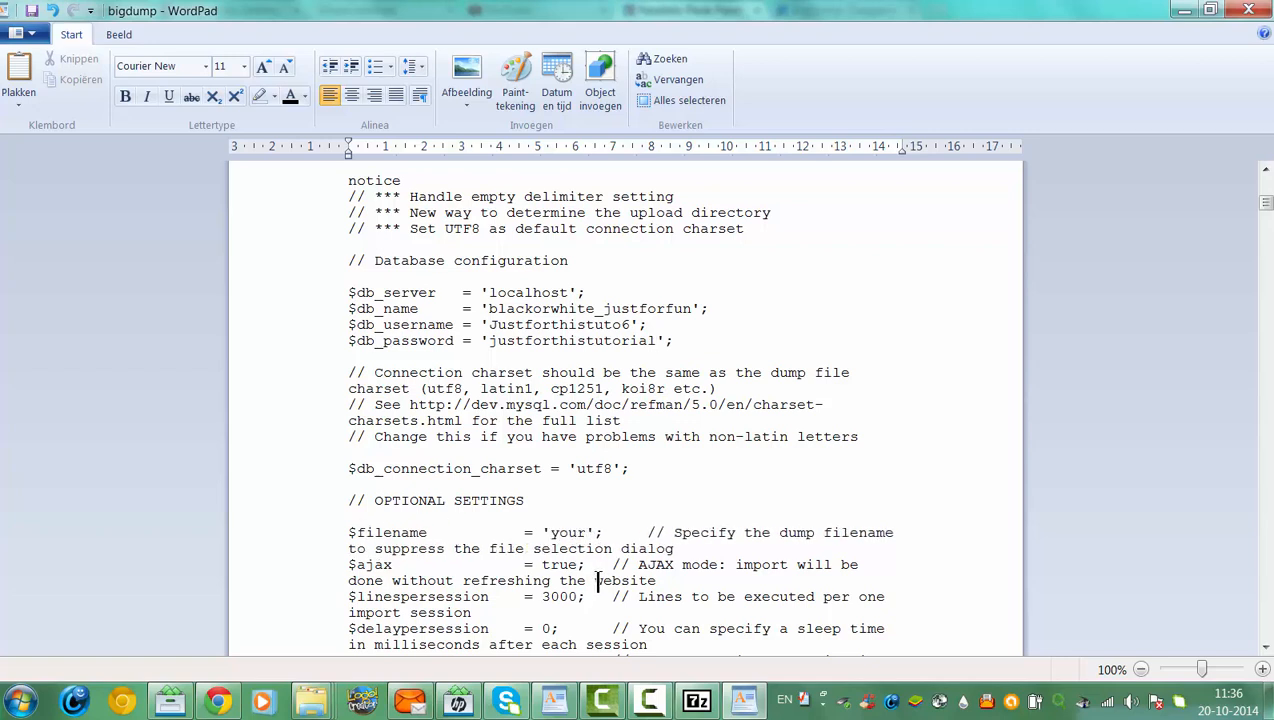
{"action": "type", "text": "bigsq"}
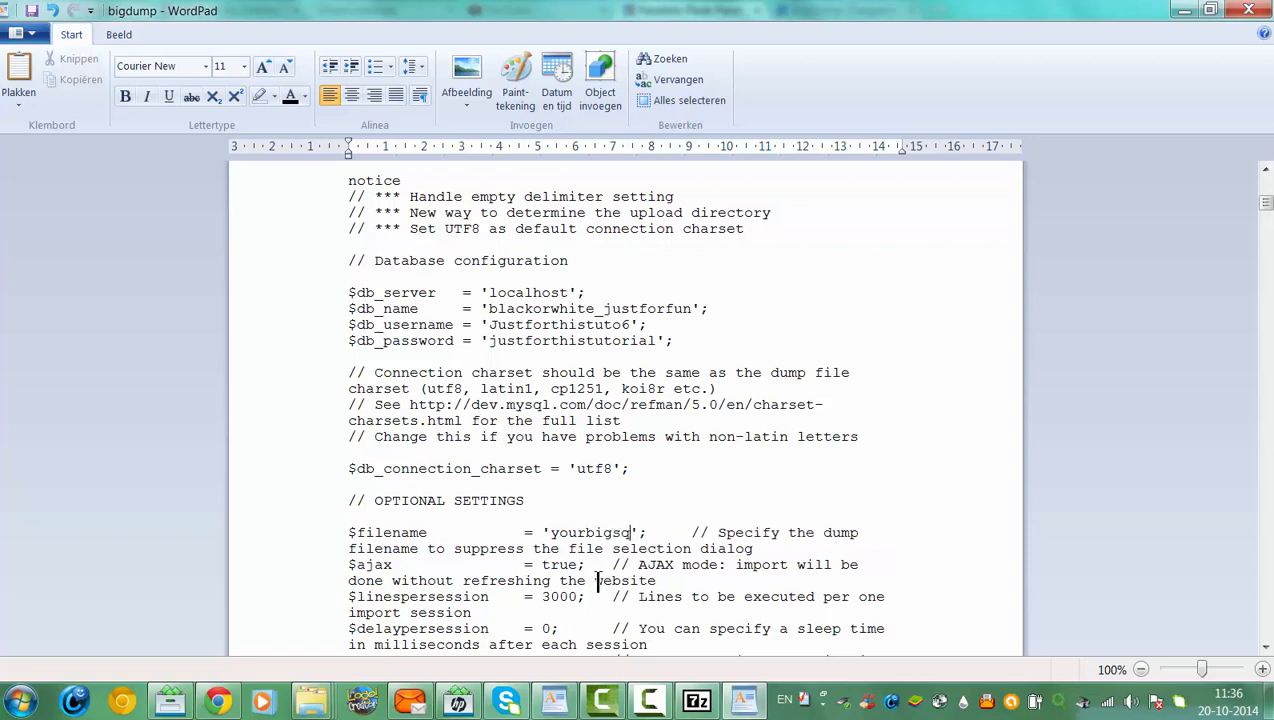
{"action": "type", "text": "ldata"}
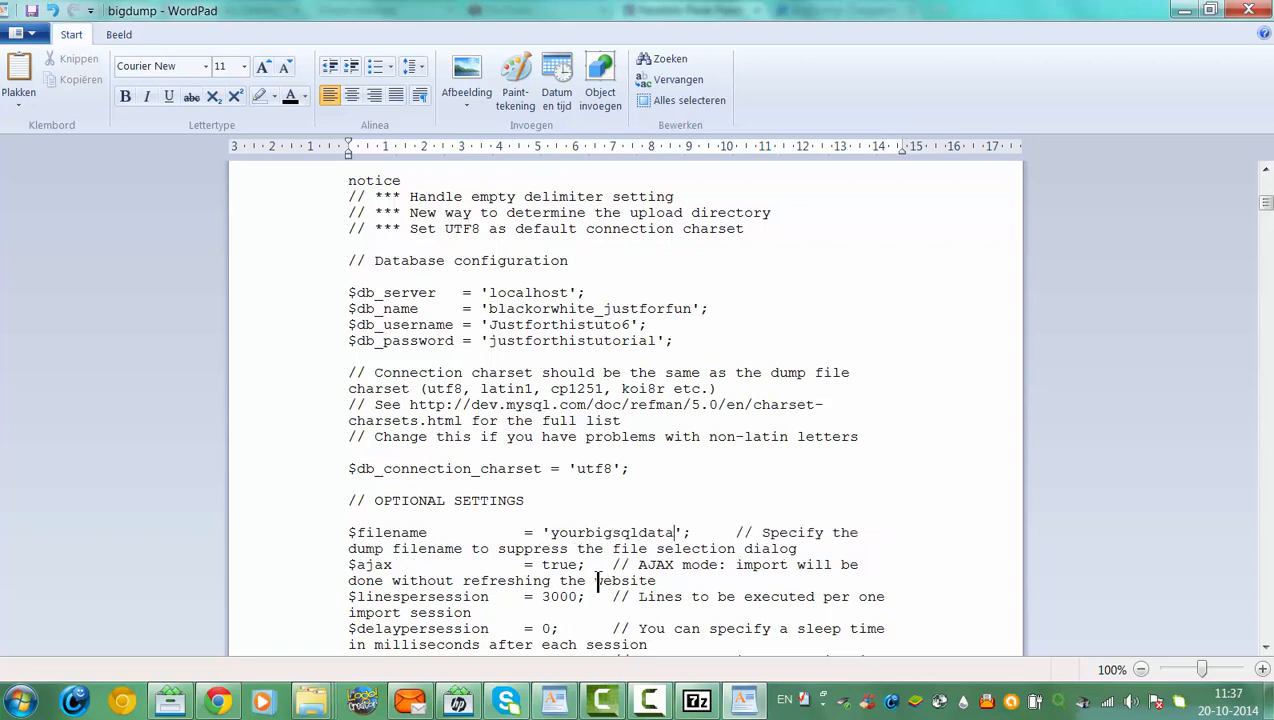
{"action": "type", "text": ".sql"}
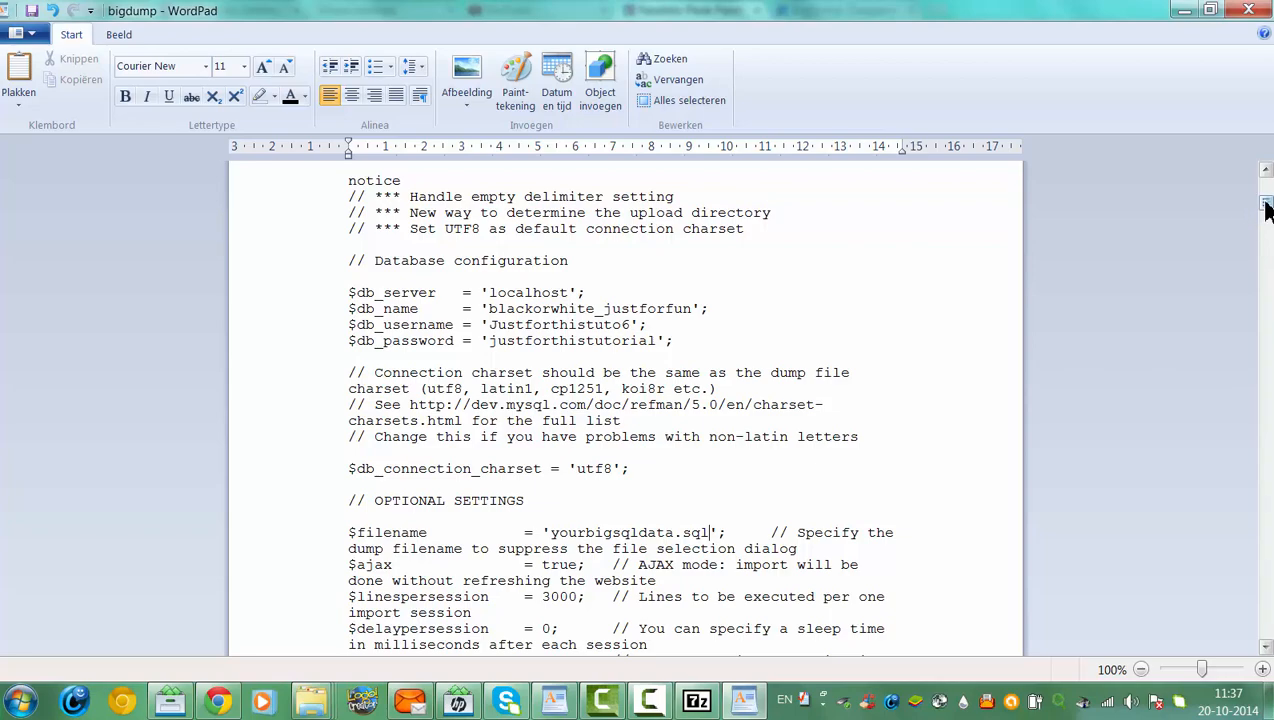
{"action": "mouse_move", "coordinate": [1265, 208]}
{"action": "left_mouse_down"}
{"action": "mouse_move", "coordinate": [1263, 192]}
{"action": "mouse_move", "coordinate": [1265, 217]}
{"action": "left_mouse_up"}
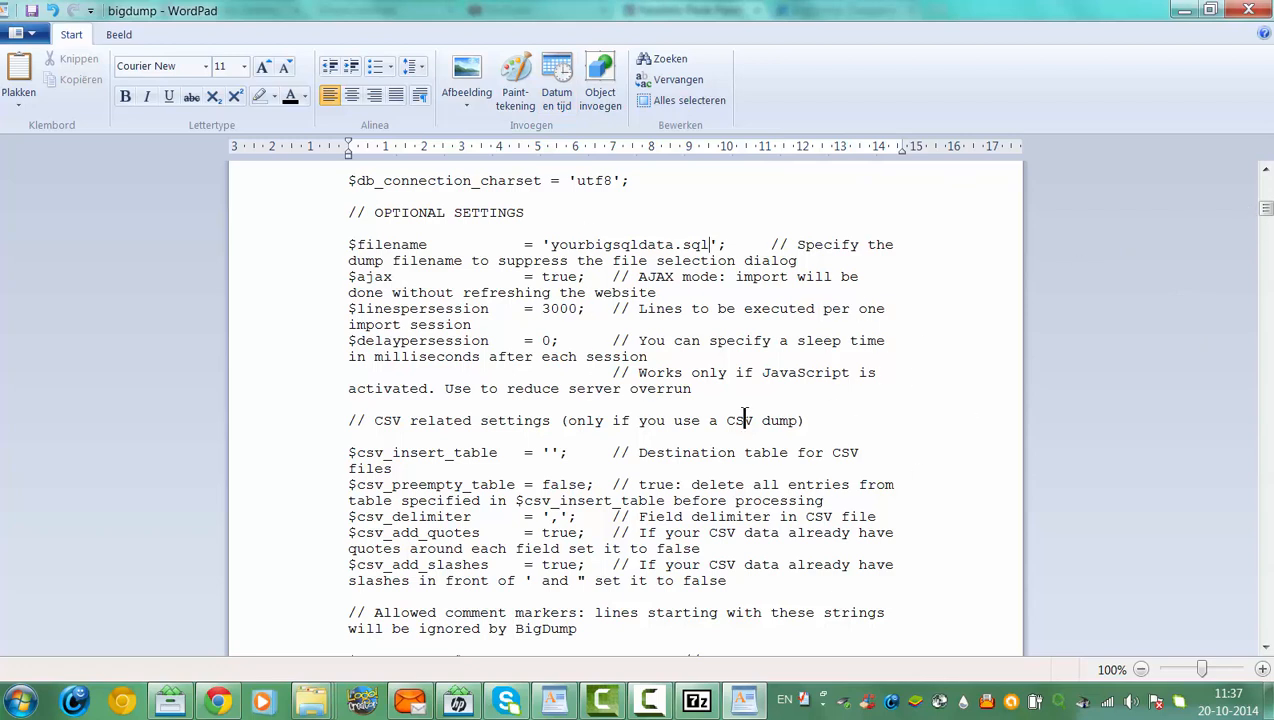
{"action": "left_click", "coordinate": [549, 245]}
{"action": "type", "text": "your"}
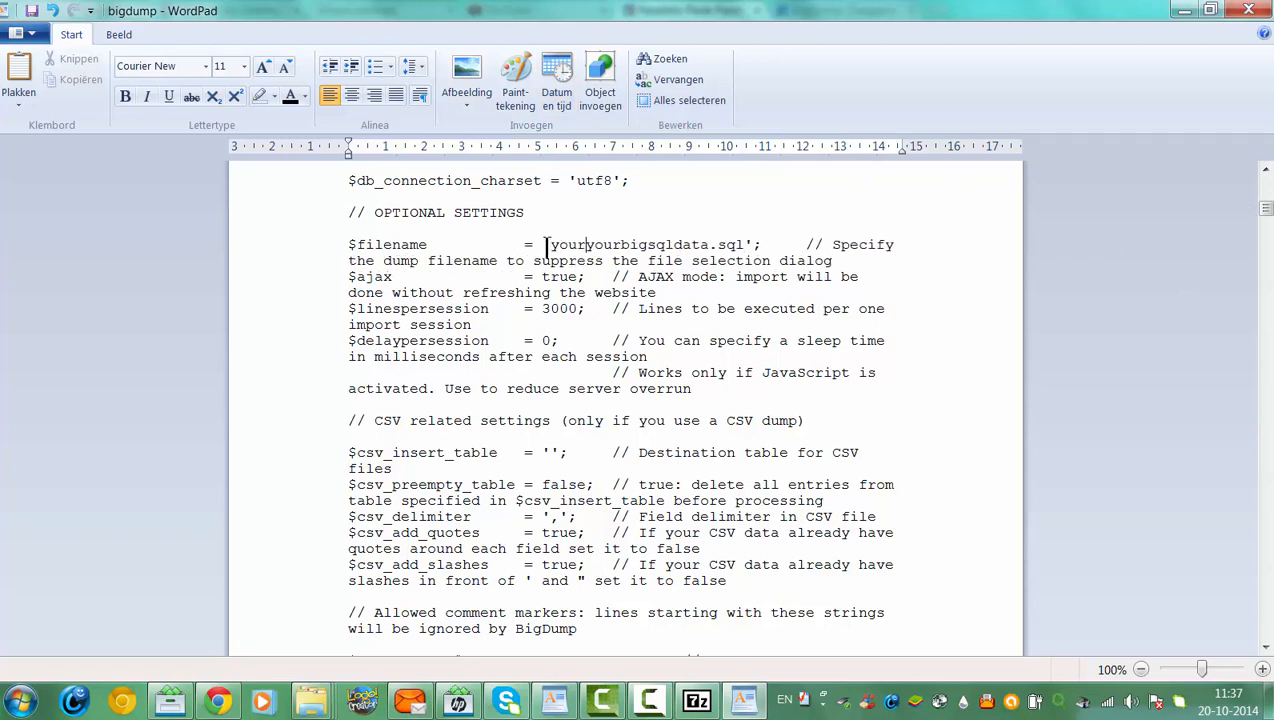
{"action": "type", "text": "direct"}
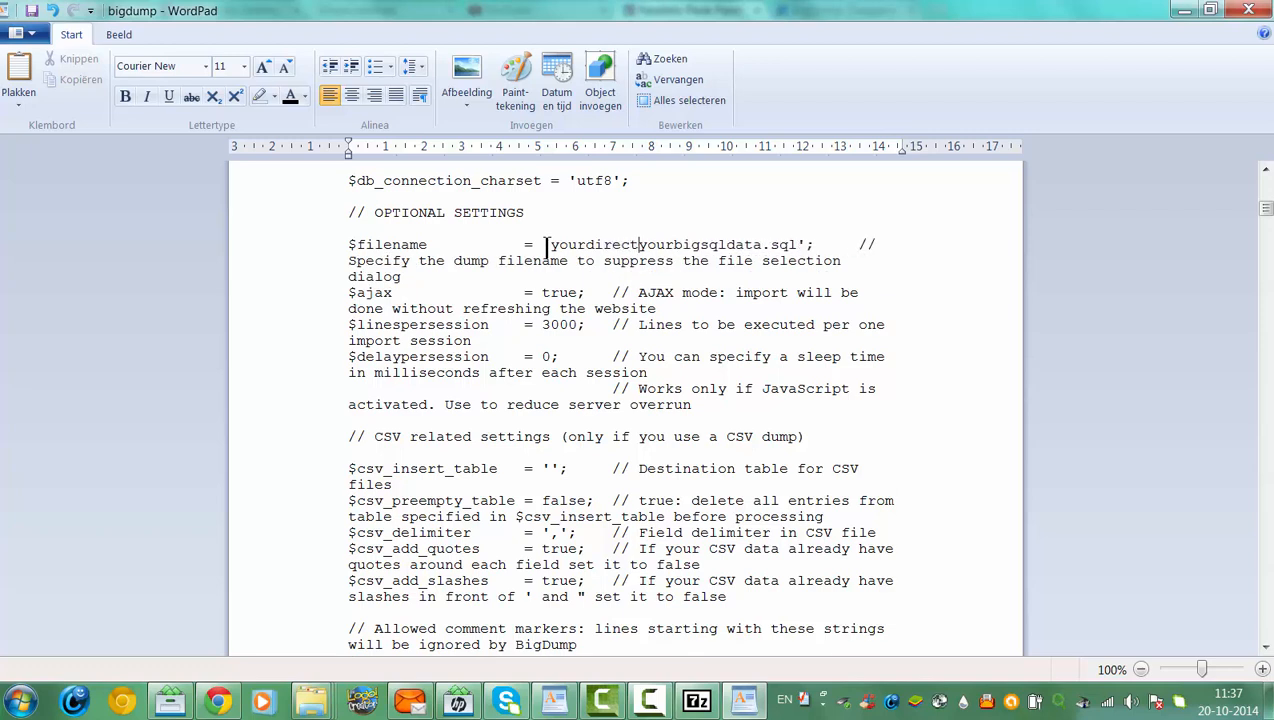
{"action": "type", "text": "ory/"}
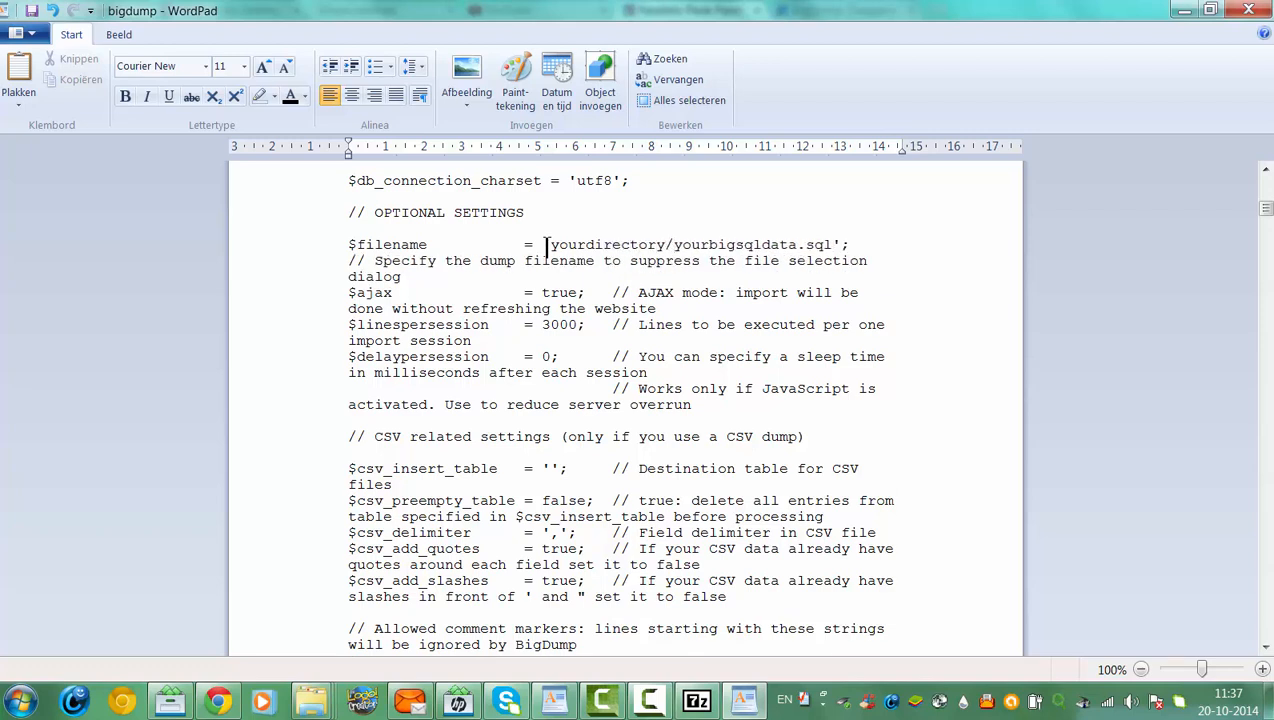
{"action": "key", "text": "BackSpace"}
{"action": "key", "text": "BackSpace"}
{"action": "key", "text": "BackSpace"}
{"action": "key", "text": "BackSpace"}
{"action": "key", "text": "BackSpace"}
{"action": "key", "text": "BackSpace"}
{"action": "key", "text": "BackSpace"}
{"action": "key", "text": "BackSpace"}
{"action": "key", "text": "BackSpace"}
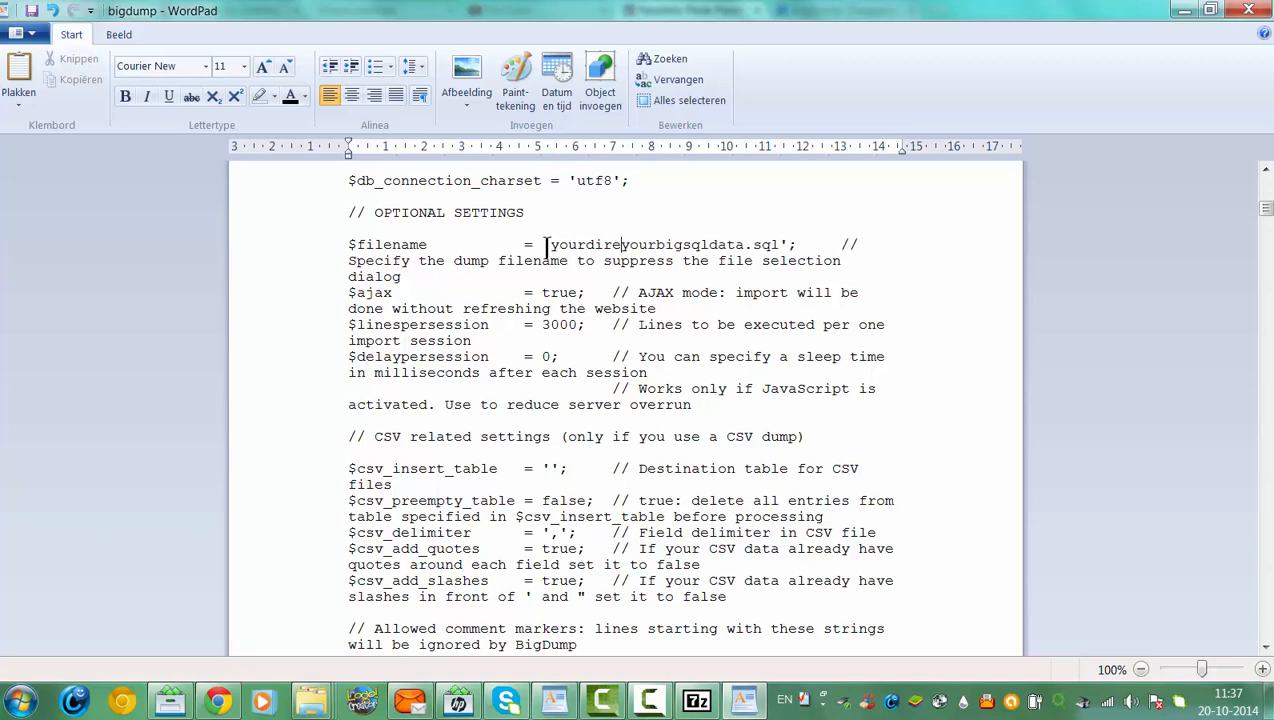
{"action": "key", "text": "BackSpace"}
{"action": "key", "text": "BackSpace"}
{"action": "key", "text": "BackSpace"}
{"action": "key", "text": "BackSpace"}
{"action": "key", "text": "BackSpace"}
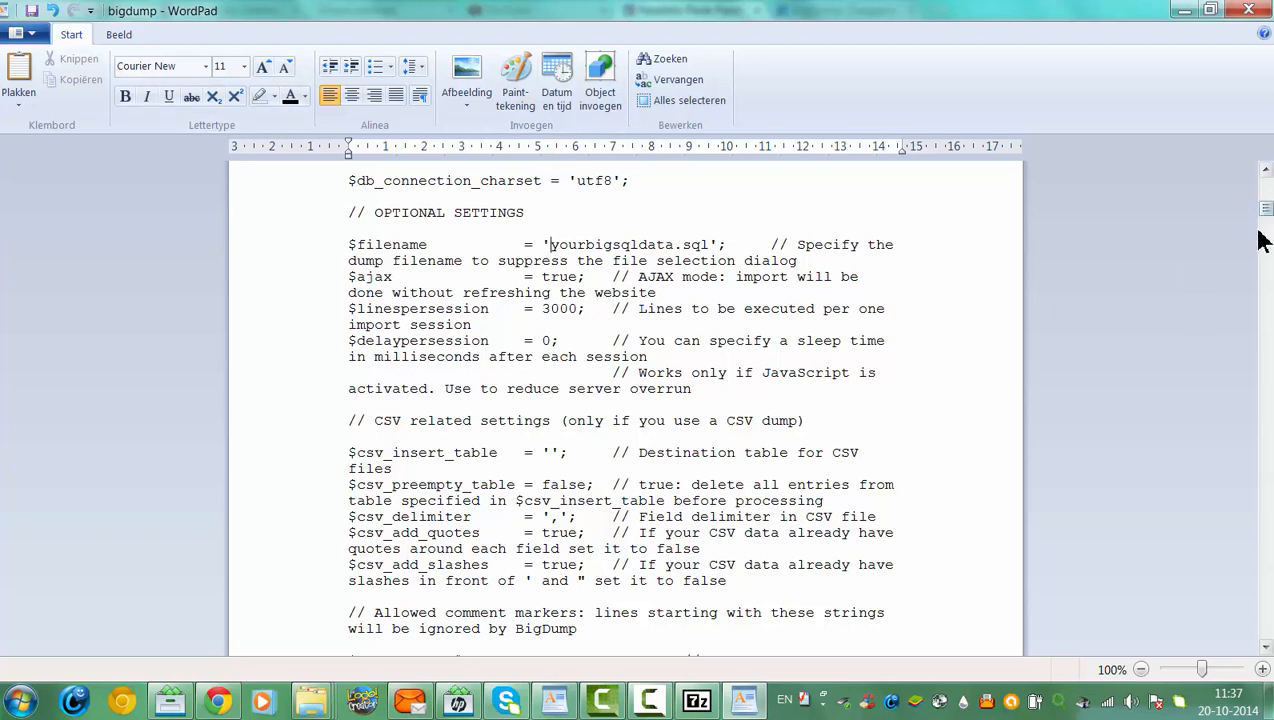
{"action": "left_click_drag", "start_coordinate": [1265, 208], "coordinate": [1265, 188]}
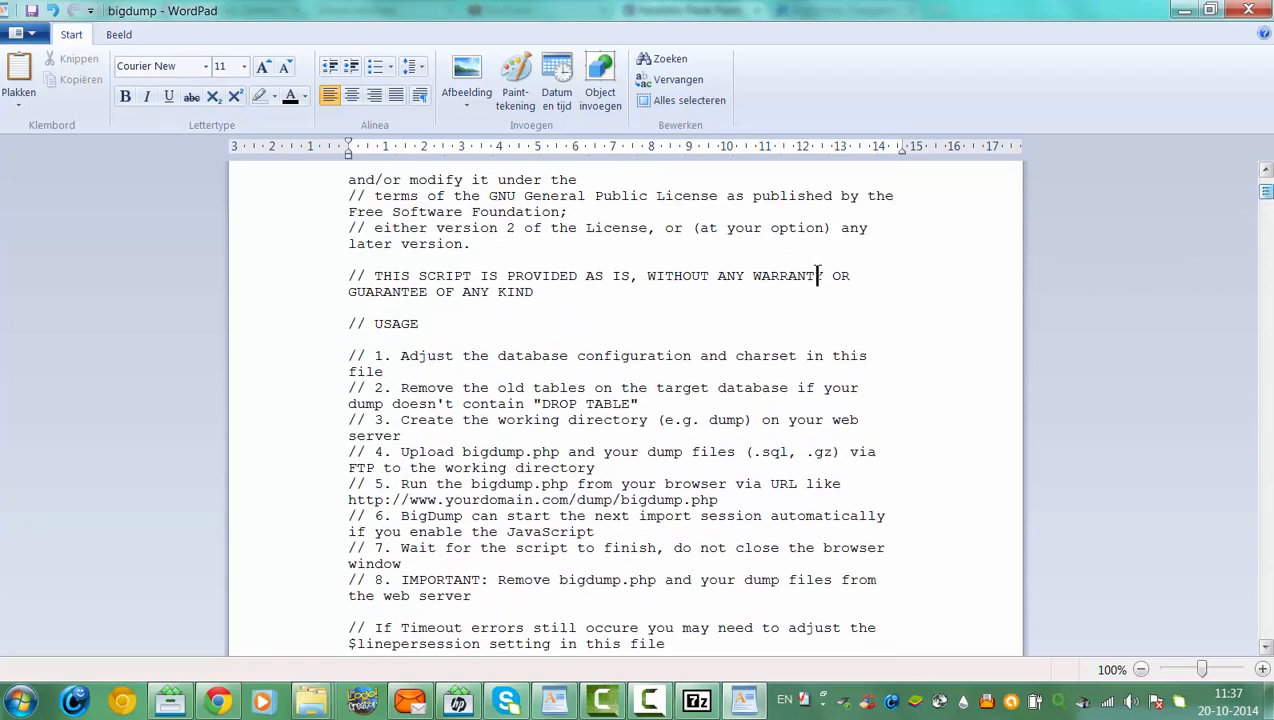
Replace the BigDump tab's web address with 'yourwebsit.com/bigdump.php' without loading it
{"action": "left_click", "coordinate": [217, 703]}
{"action": "left_click", "coordinate": [878, 15]}
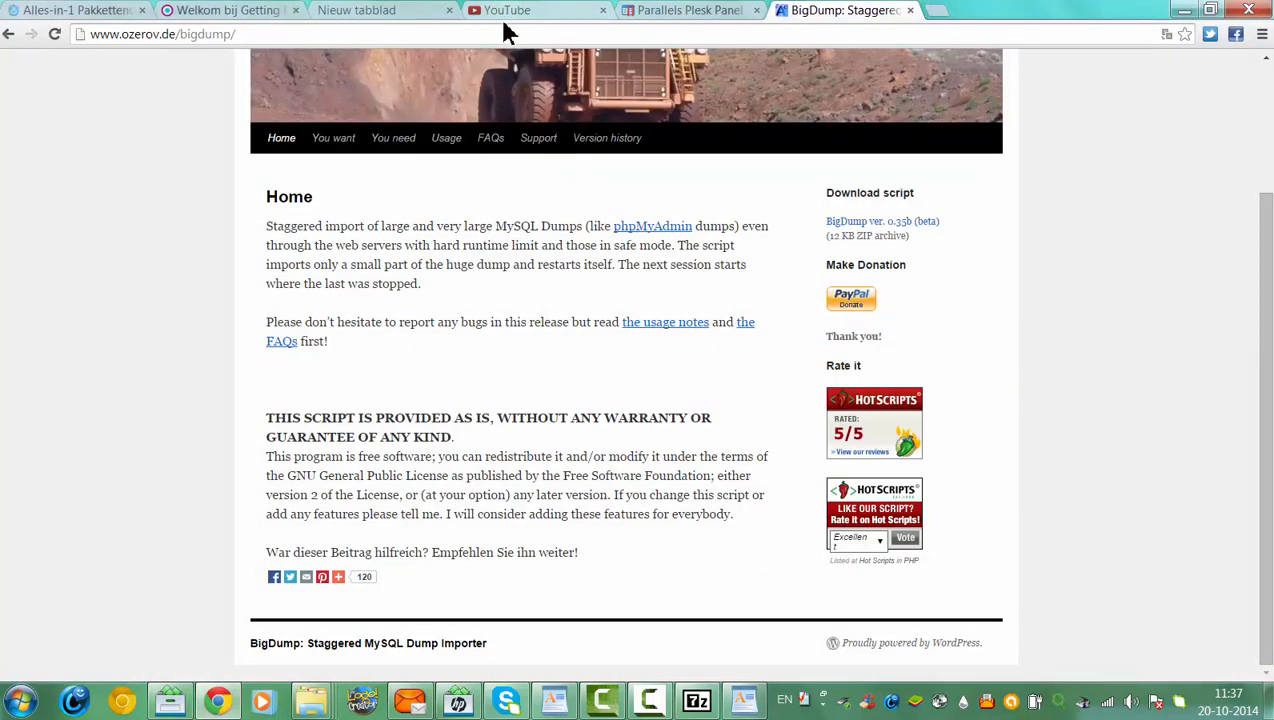
{"action": "left_click", "coordinate": [505, 30]}
{"action": "key", "text": "BackSpace"}
{"action": "type", "text": "y"}
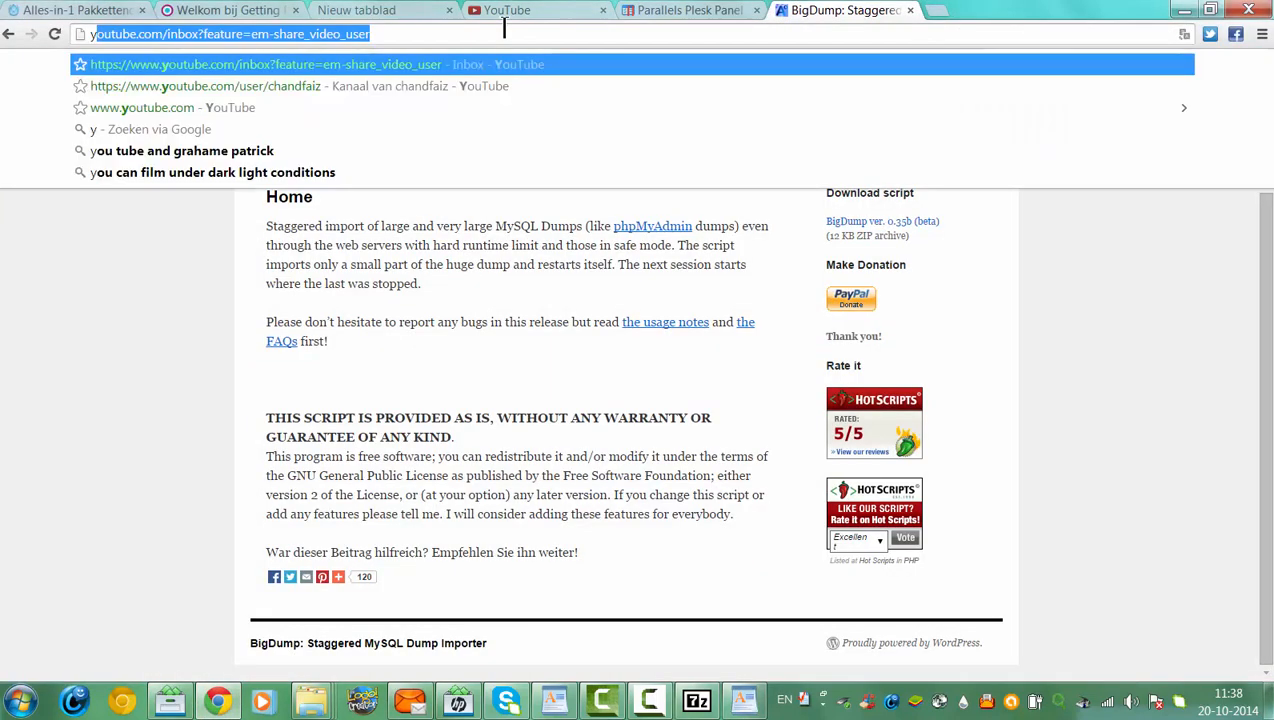
{"action": "type", "text": "ourwebsite"}
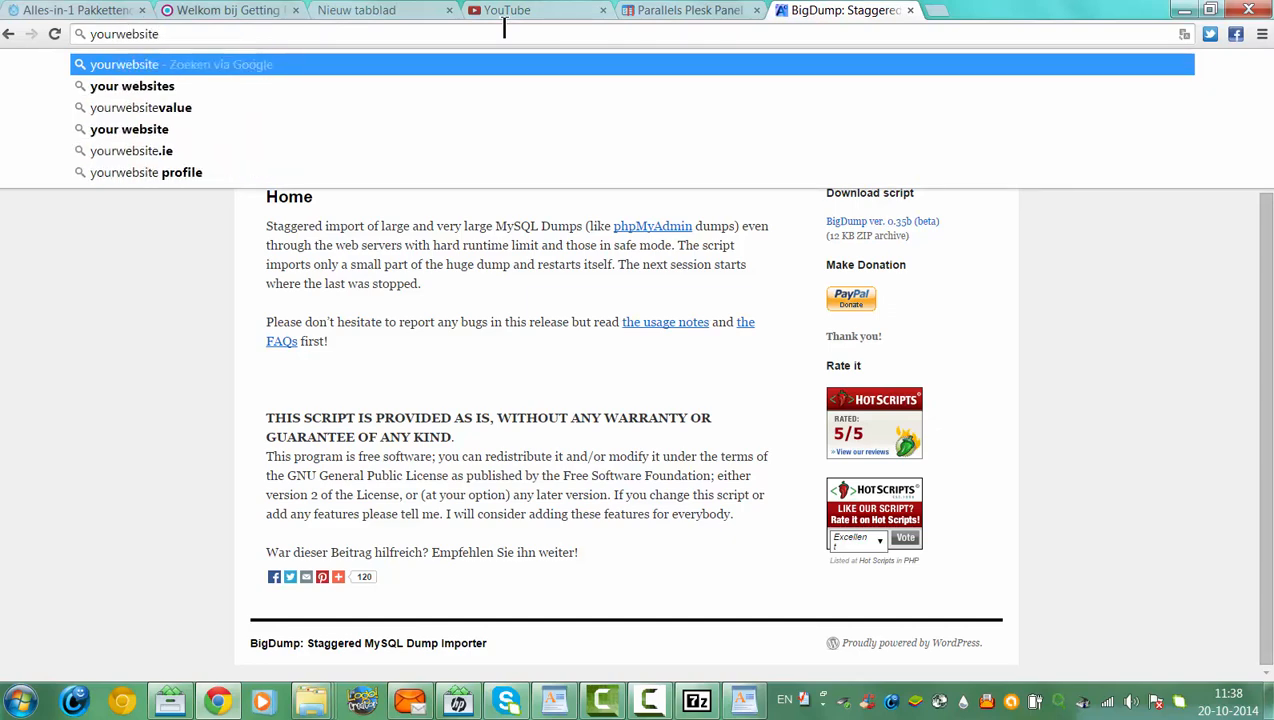
{"action": "left_click", "coordinate": [745, 703]}
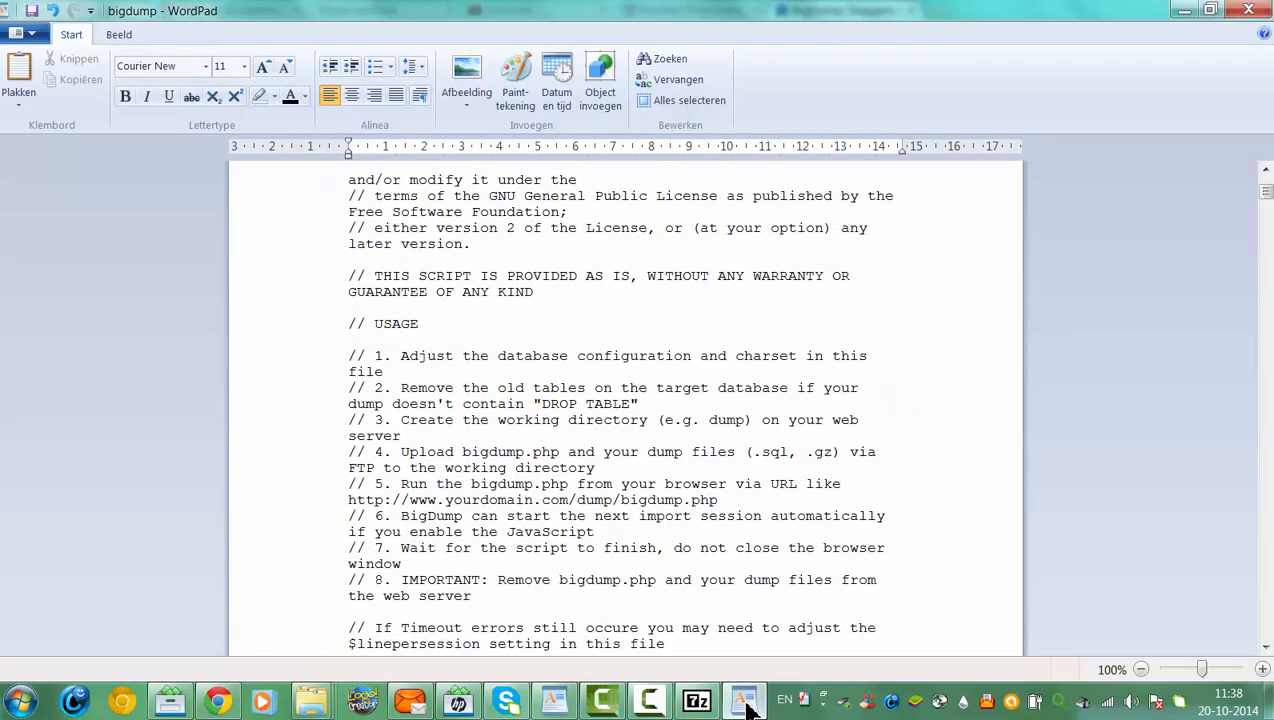
{"action": "left_click", "coordinate": [745, 703]}
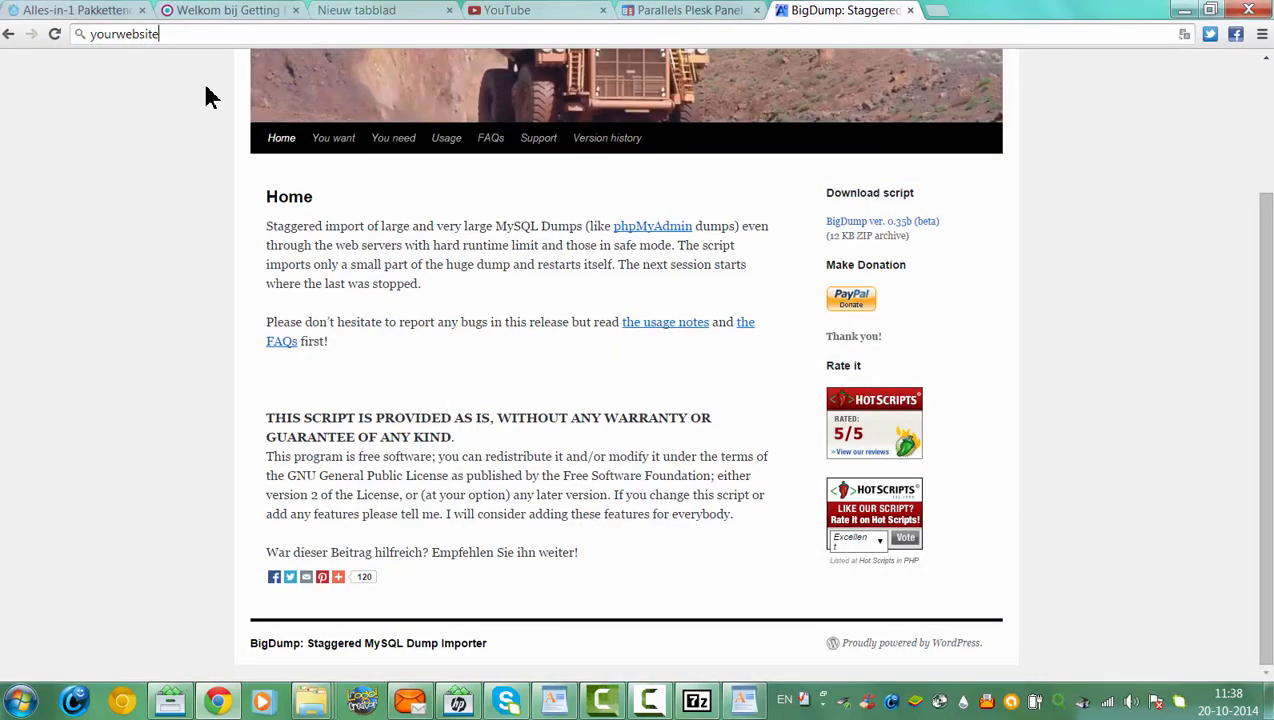
{"action": "type", "text": "/bigdu"}
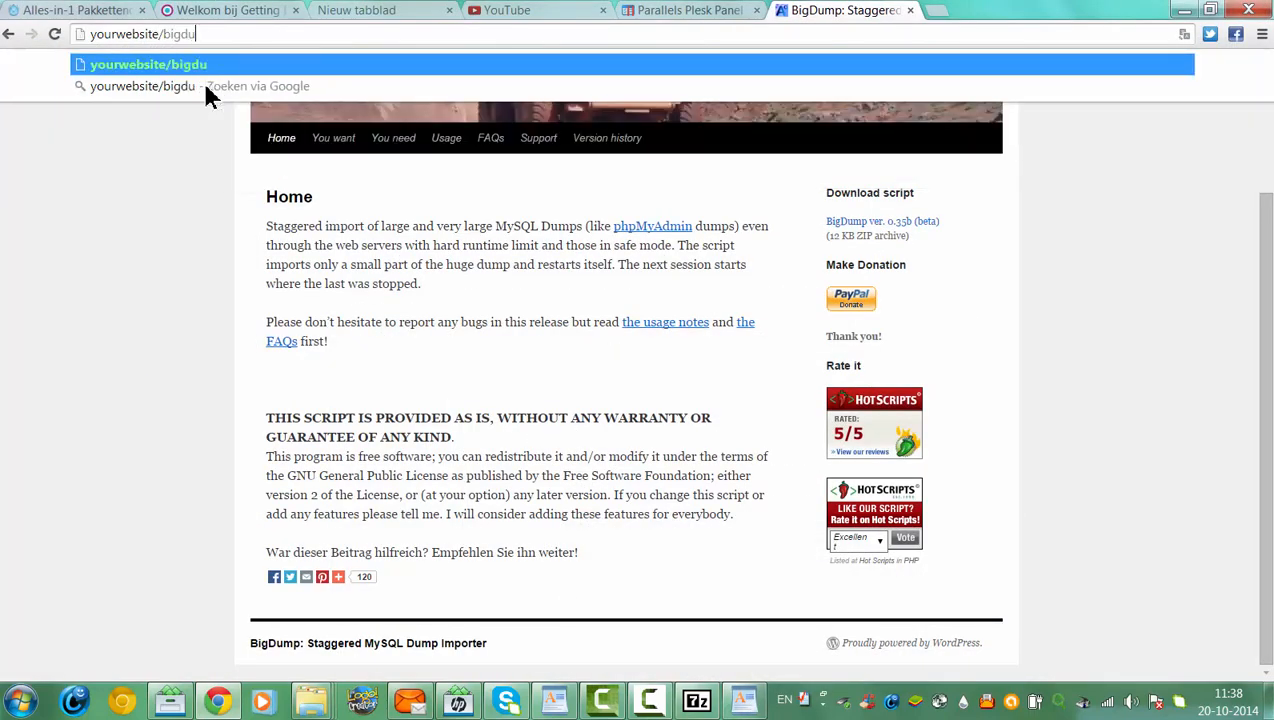
{"action": "type", "text": "mp.php"}
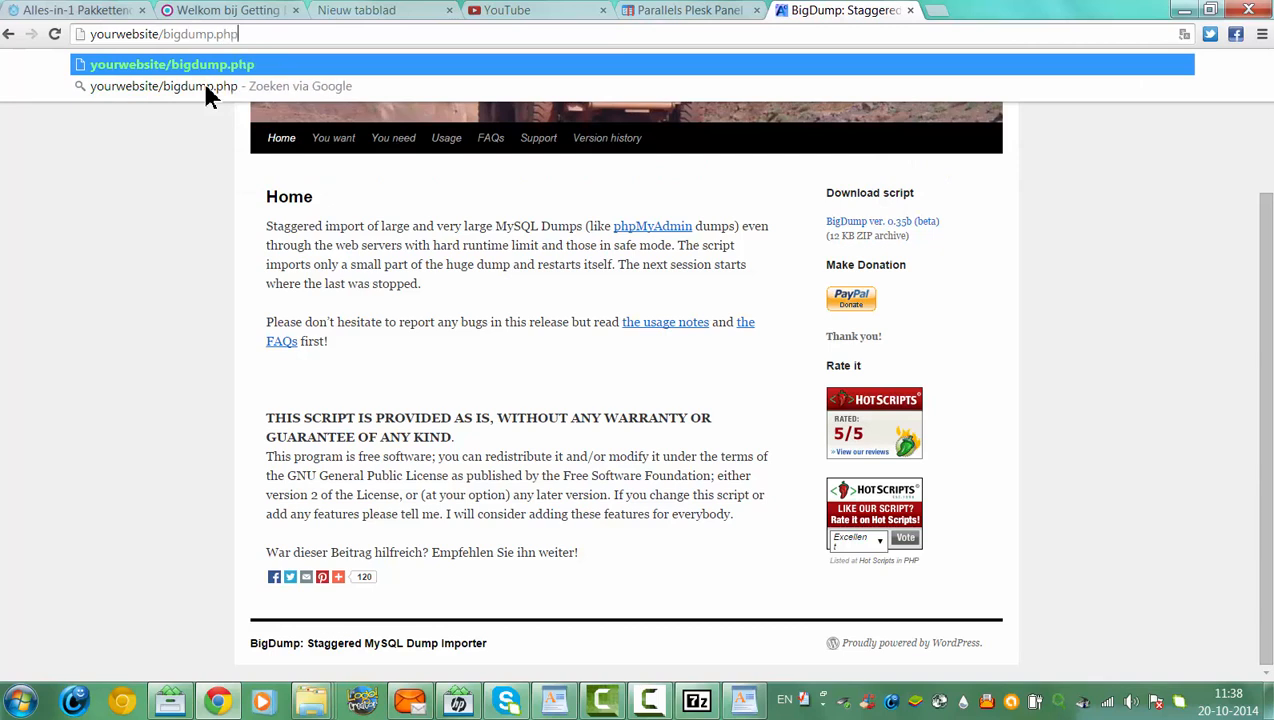
{"action": "left_click", "coordinate": [158, 34]}
{"action": "key", "text": "BackSpace"}
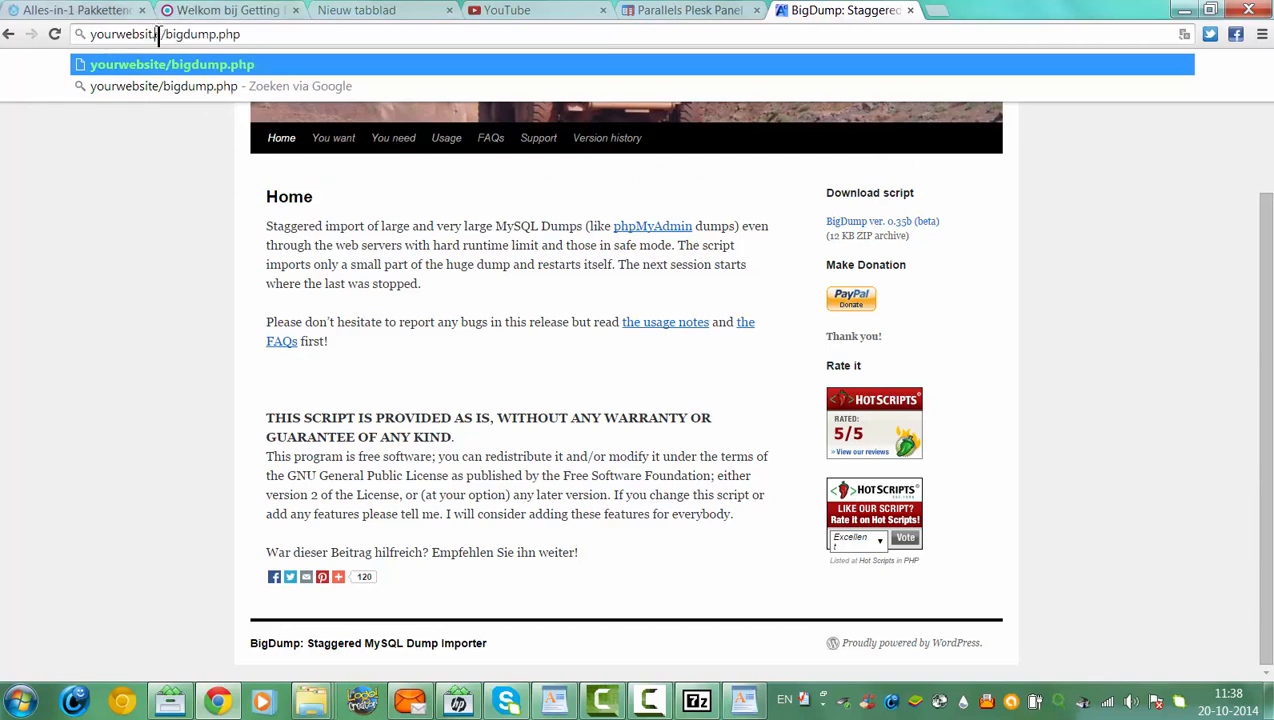
{"action": "type", "text": ".com"}
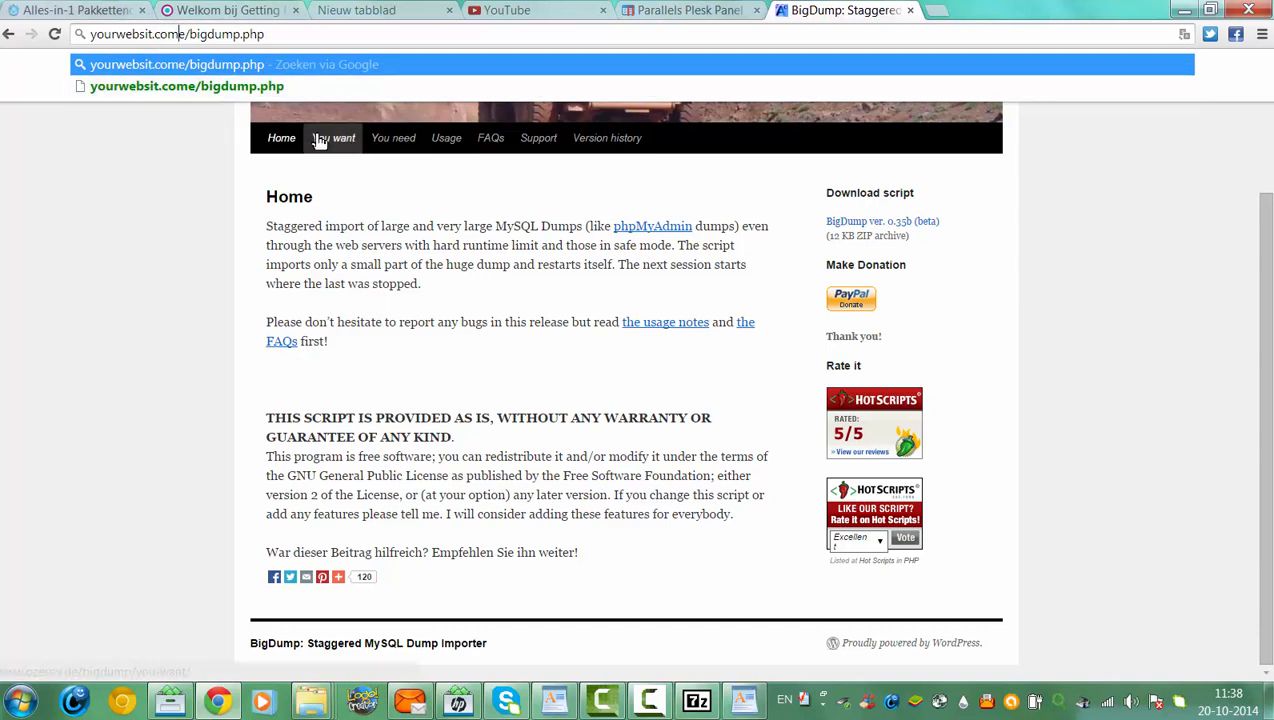
{"action": "key", "text": "Delete"}
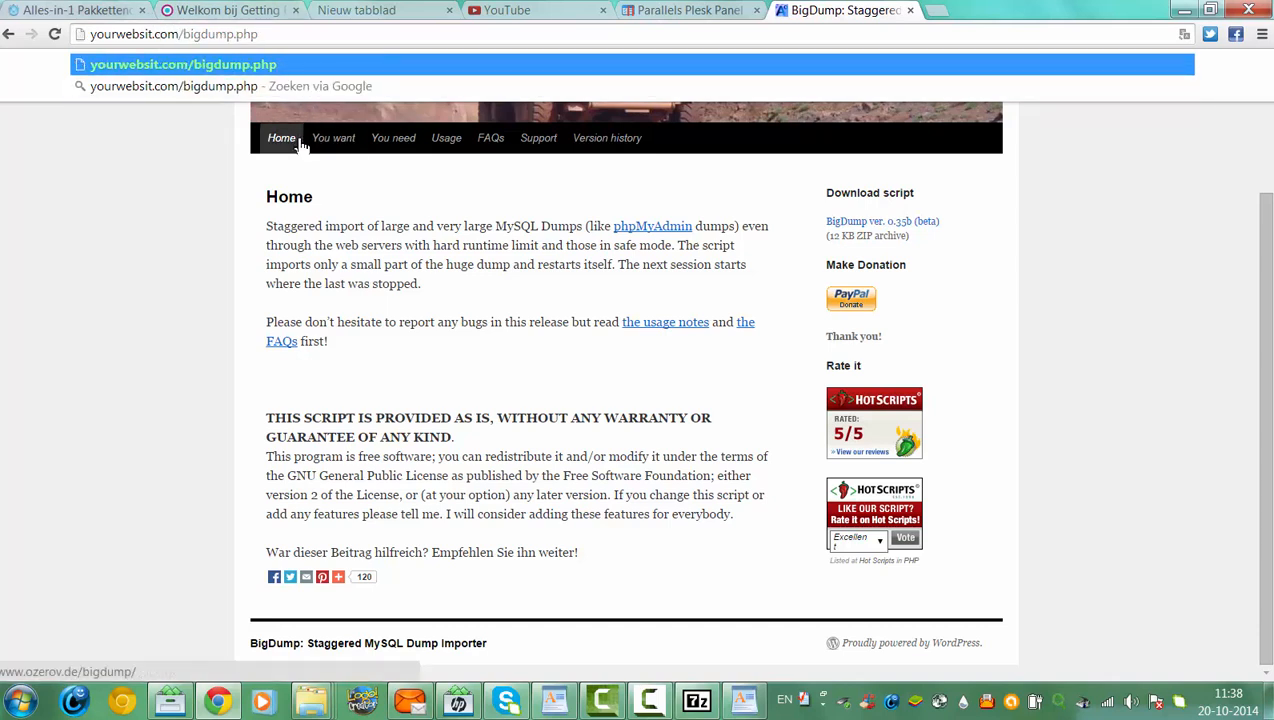